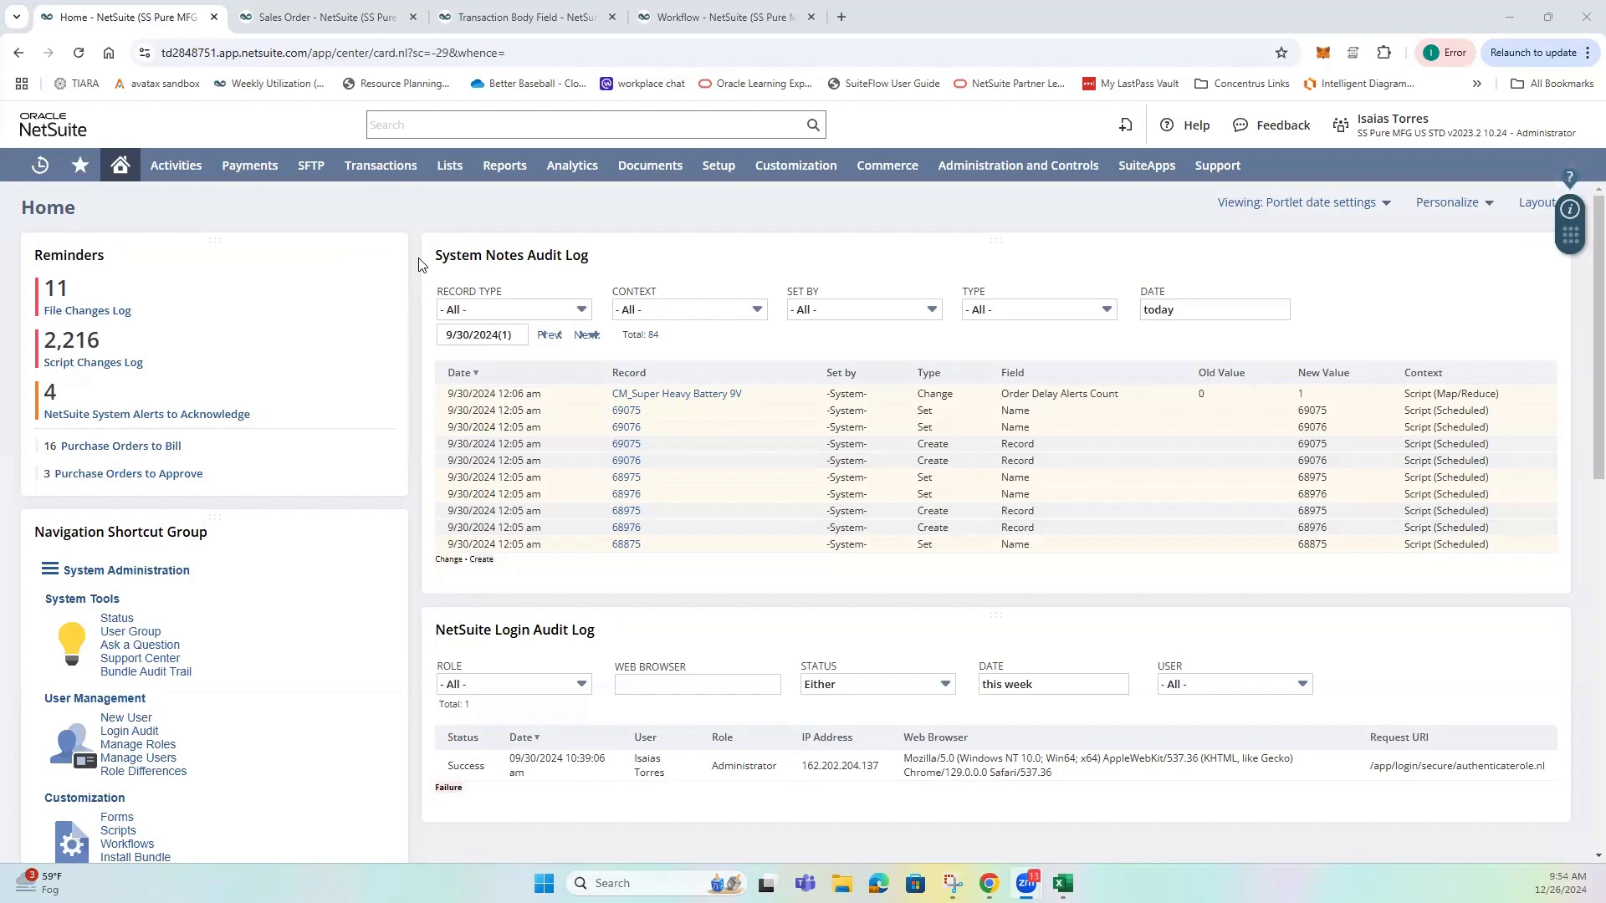
# Examine the saved sales order's body fields and system notes, including the Created By entry.
pyautogui.click(322, 16)
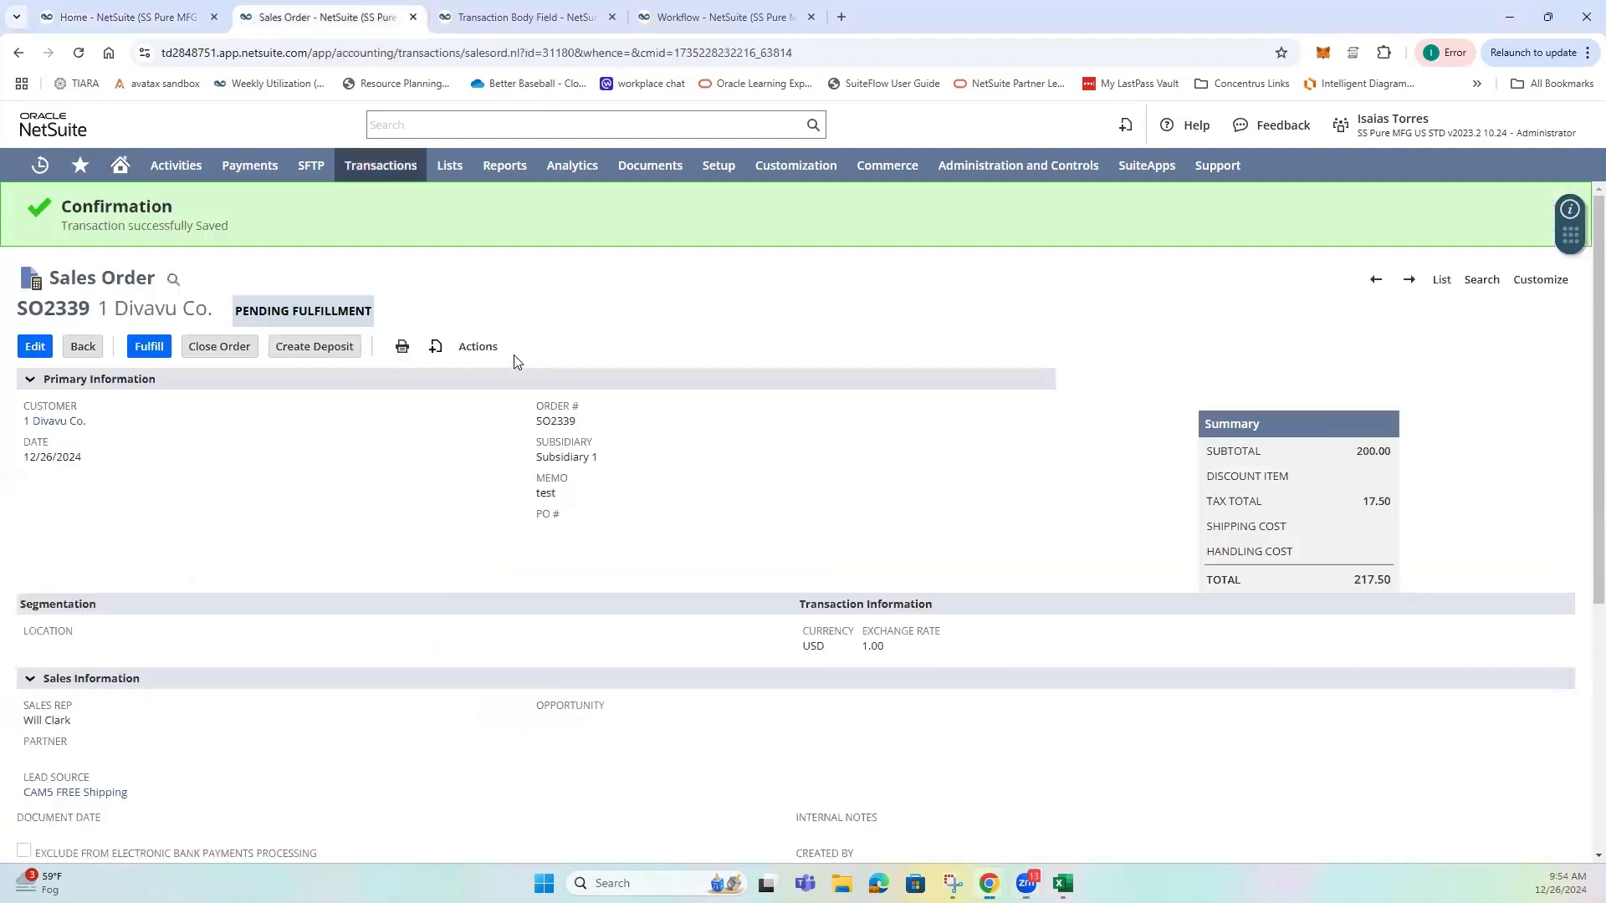
pyautogui.scroll(-2, 497, 459)
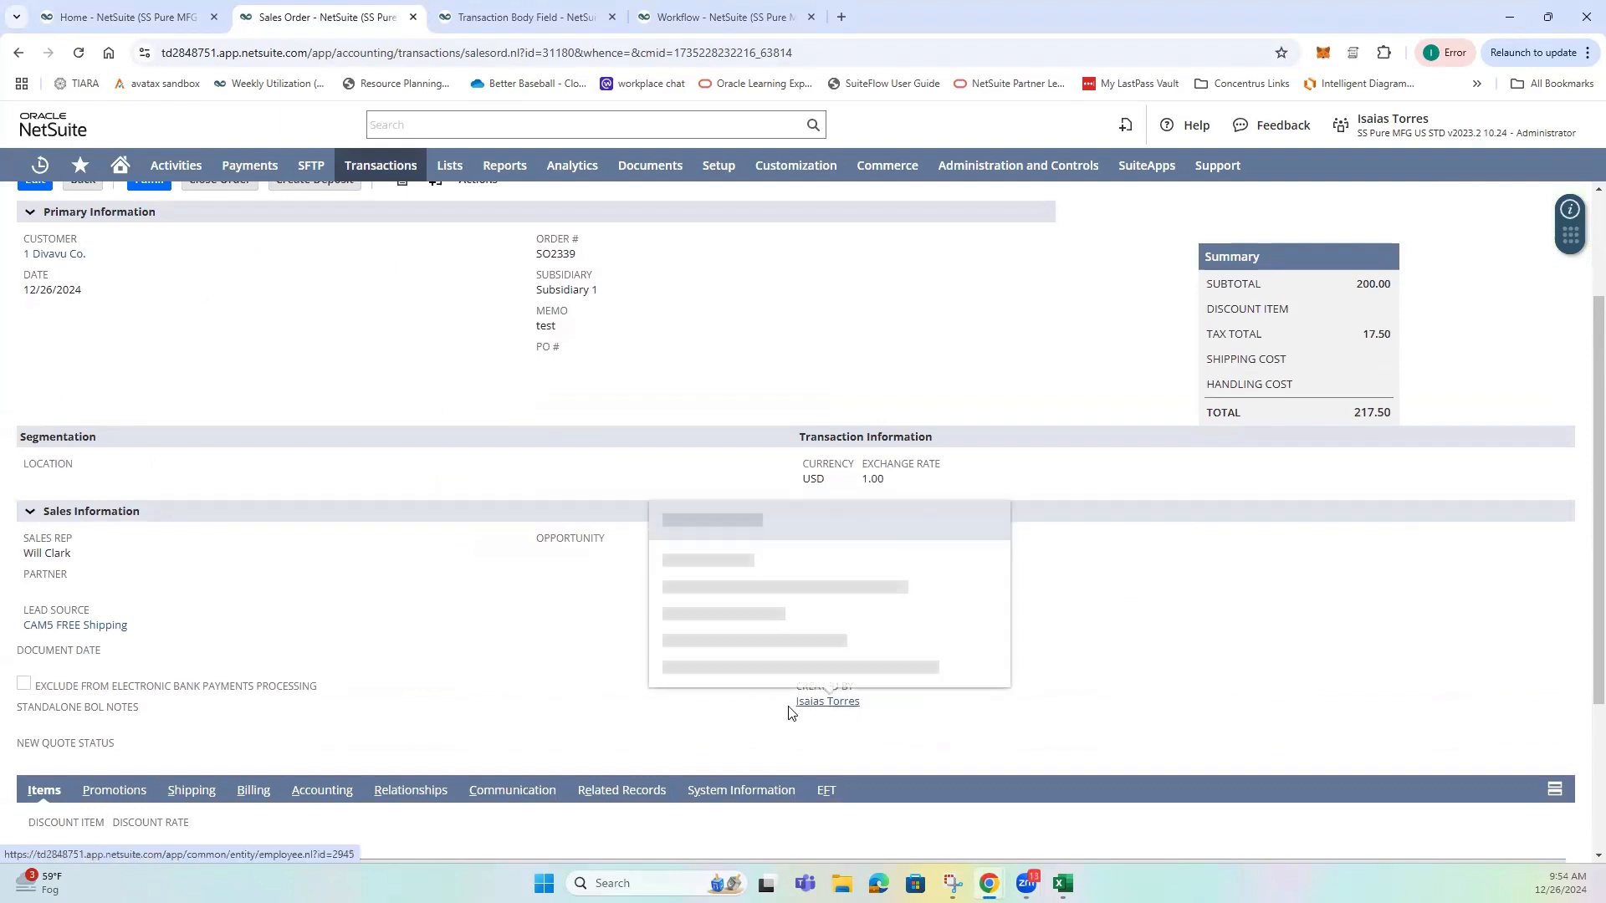
pyautogui.scroll(-1, 661, 682)
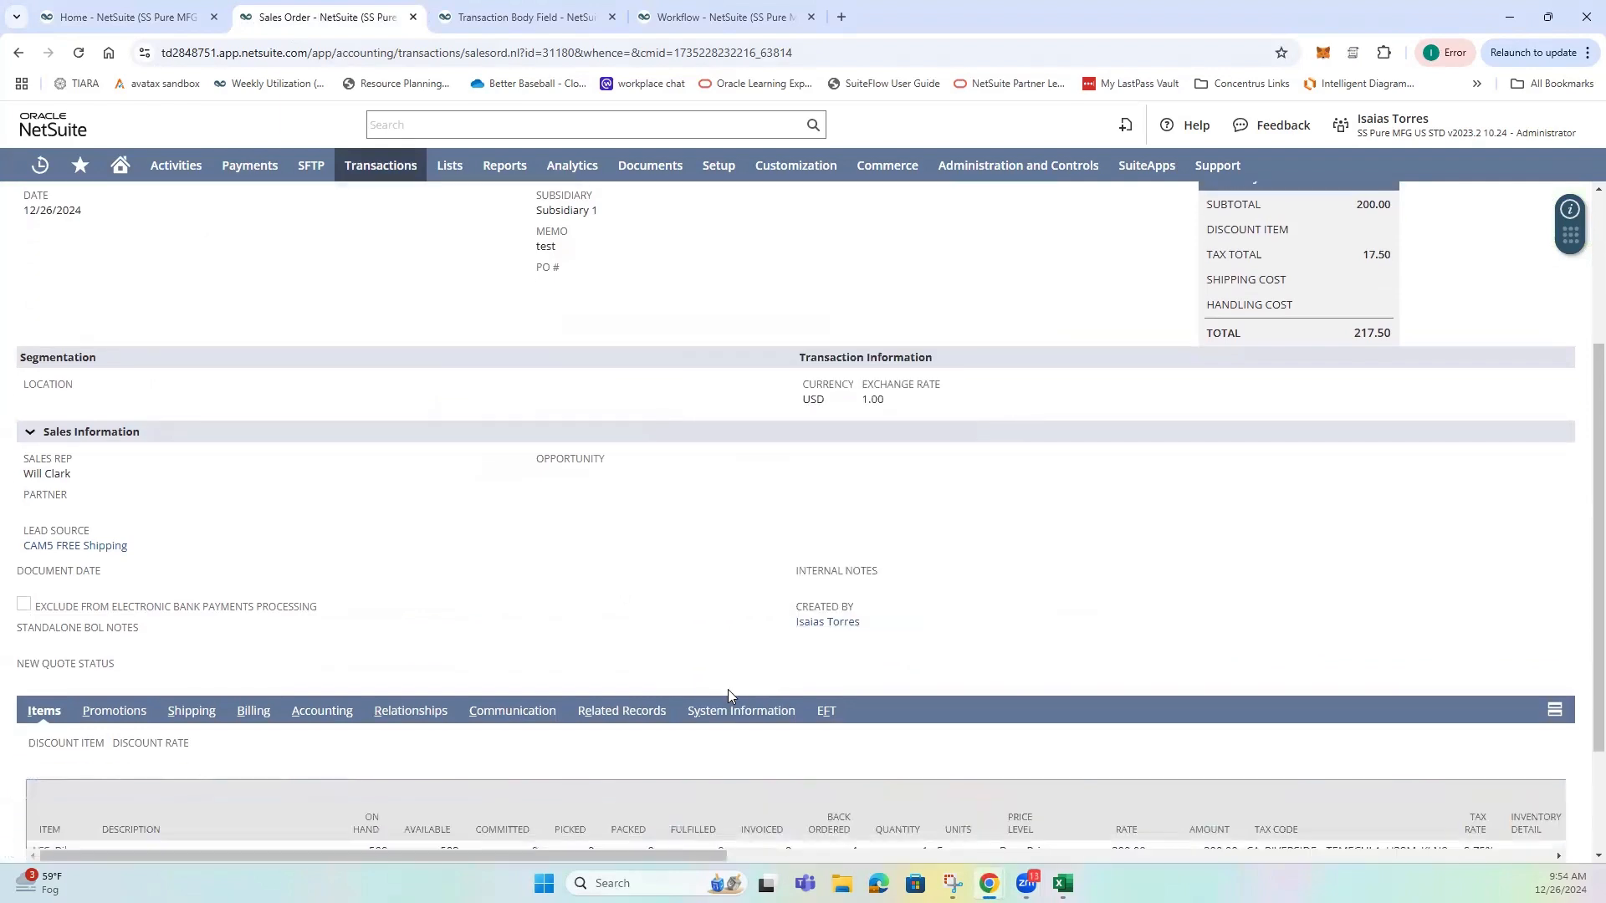
pyautogui.click(736, 707)
pyautogui.scroll(-2, 408, 610)
pyautogui.scroll(-4, 407, 610)
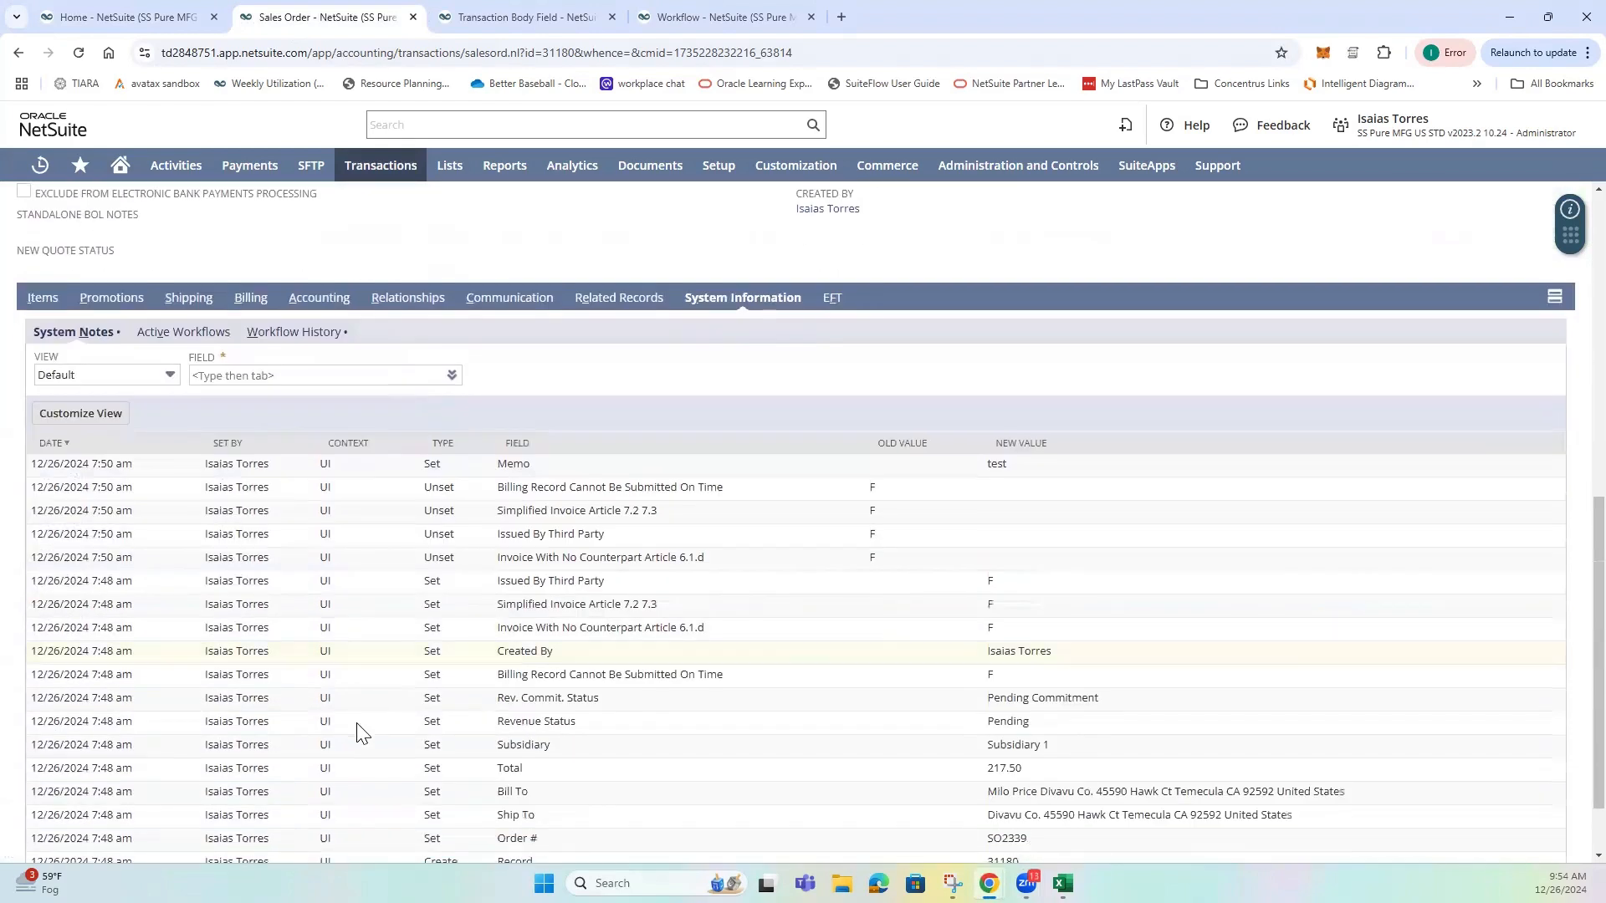
pyautogui.scroll(1, 456, 718)
pyautogui.scroll(-1, 454, 718)
pyautogui.scroll(4, 427, 666)
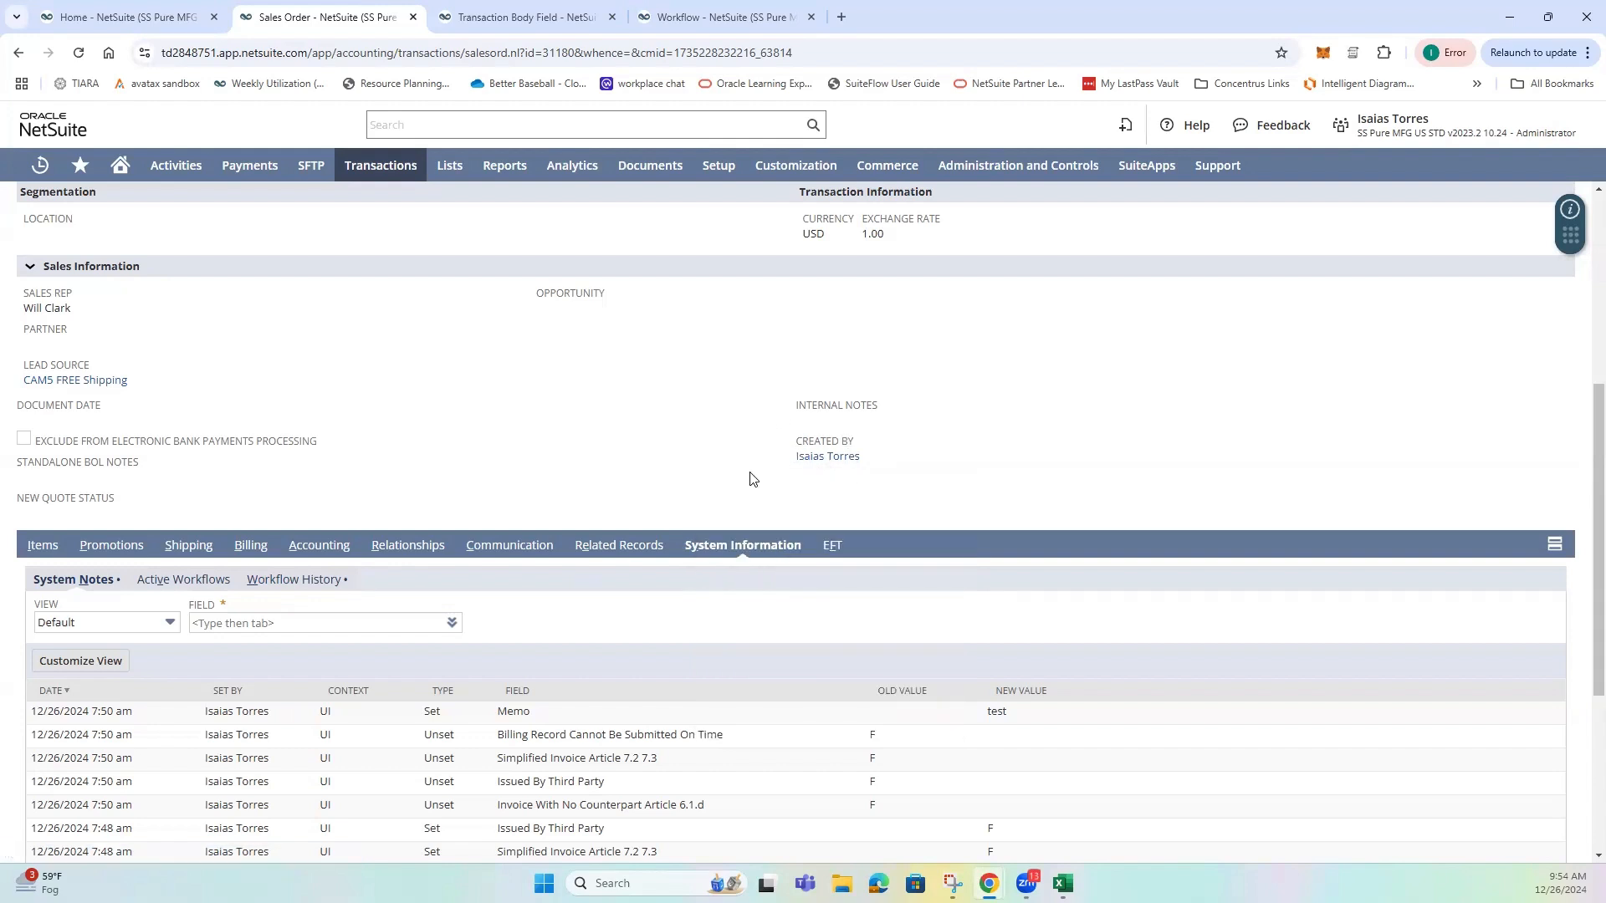
# Compare the Sales Rep and Created By field values on the sales order.
pyautogui.moveTo(71, 309); pyautogui.dragTo(29, 310)
pyautogui.moveTo(846, 469)
pyautogui.scroll(5, 452, 468)
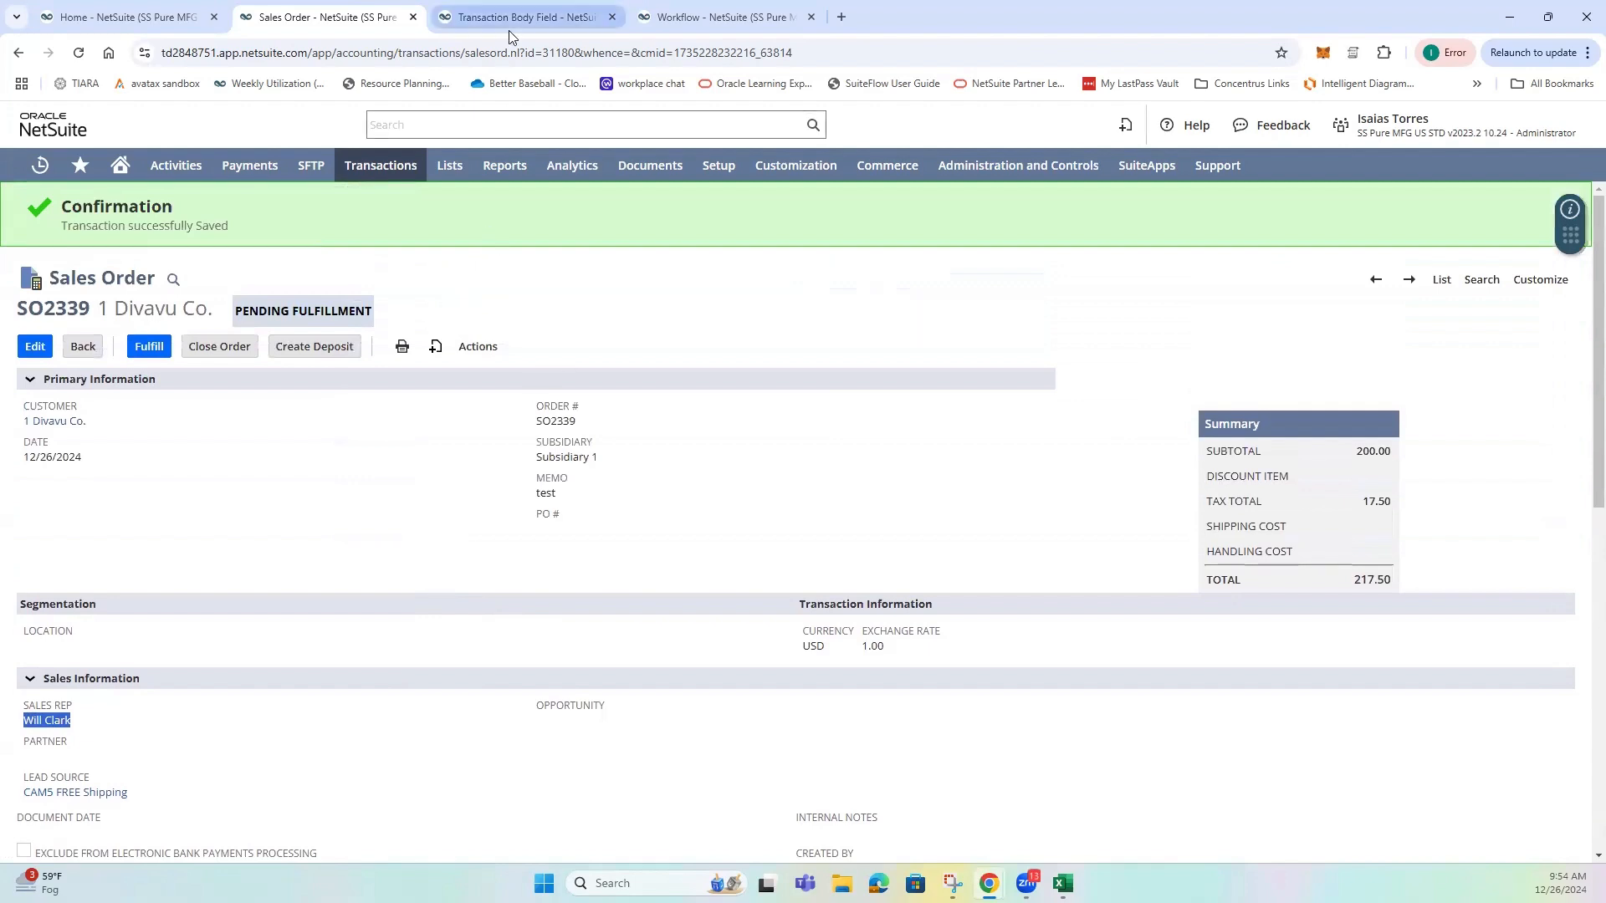
# Open a blank sales order entry form in a separate browser tab.
pyautogui.moveTo(378, 166)
pyautogui.moveTo(402, 334)
pyautogui.middleClick(569, 401)
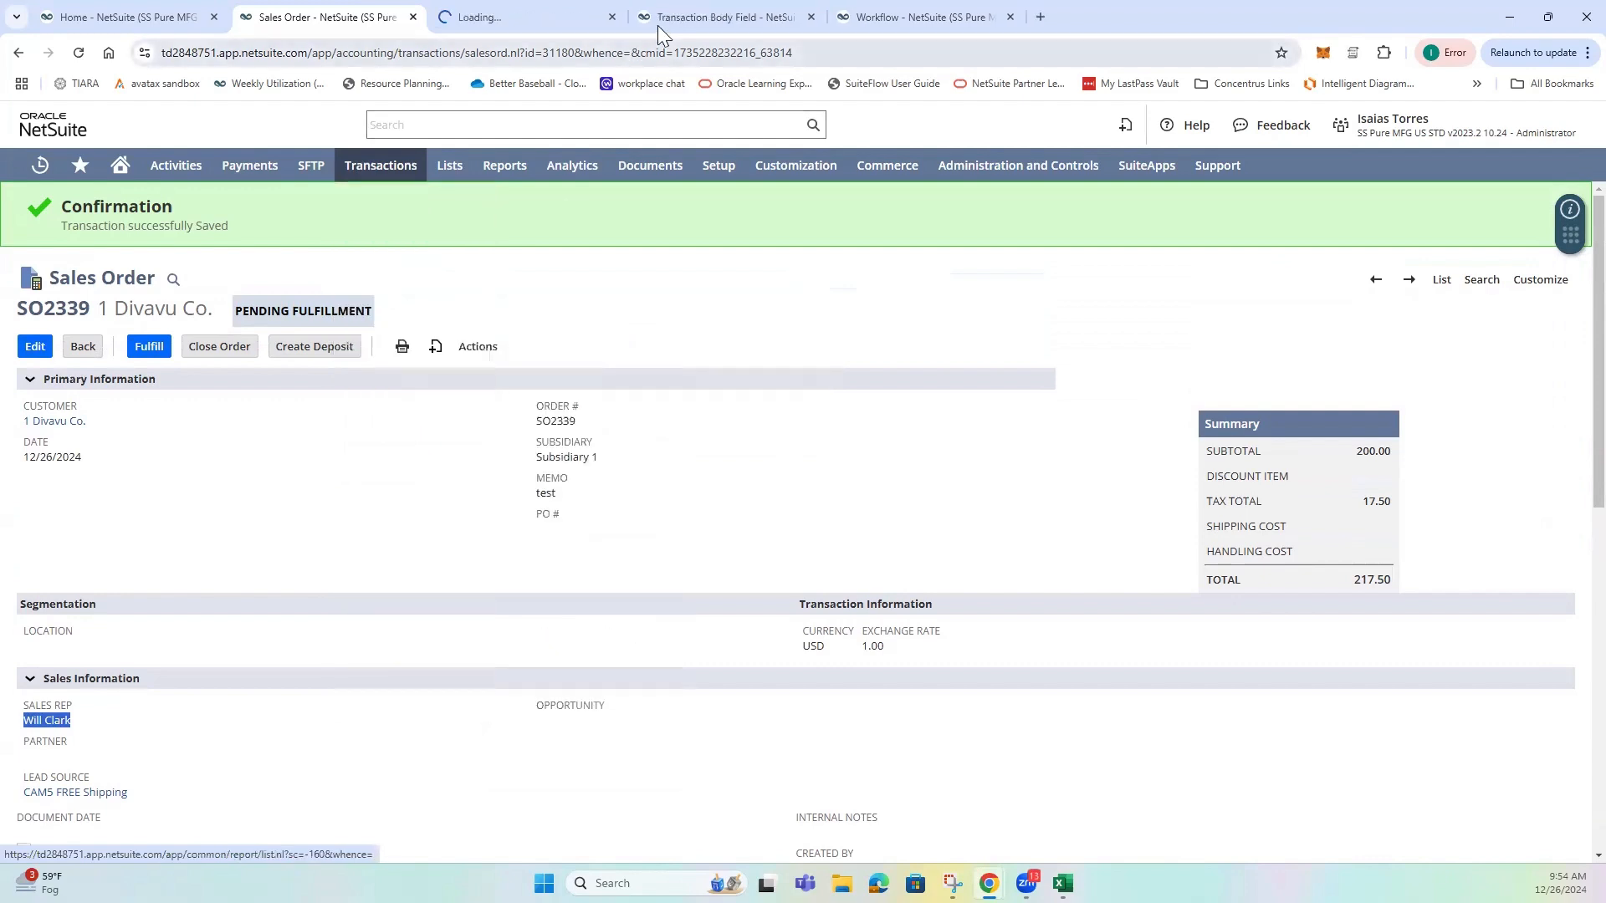
# Review the Created By transaction body field's type, Applies To and Display settings against the sales order.
pyautogui.click(656, 18)
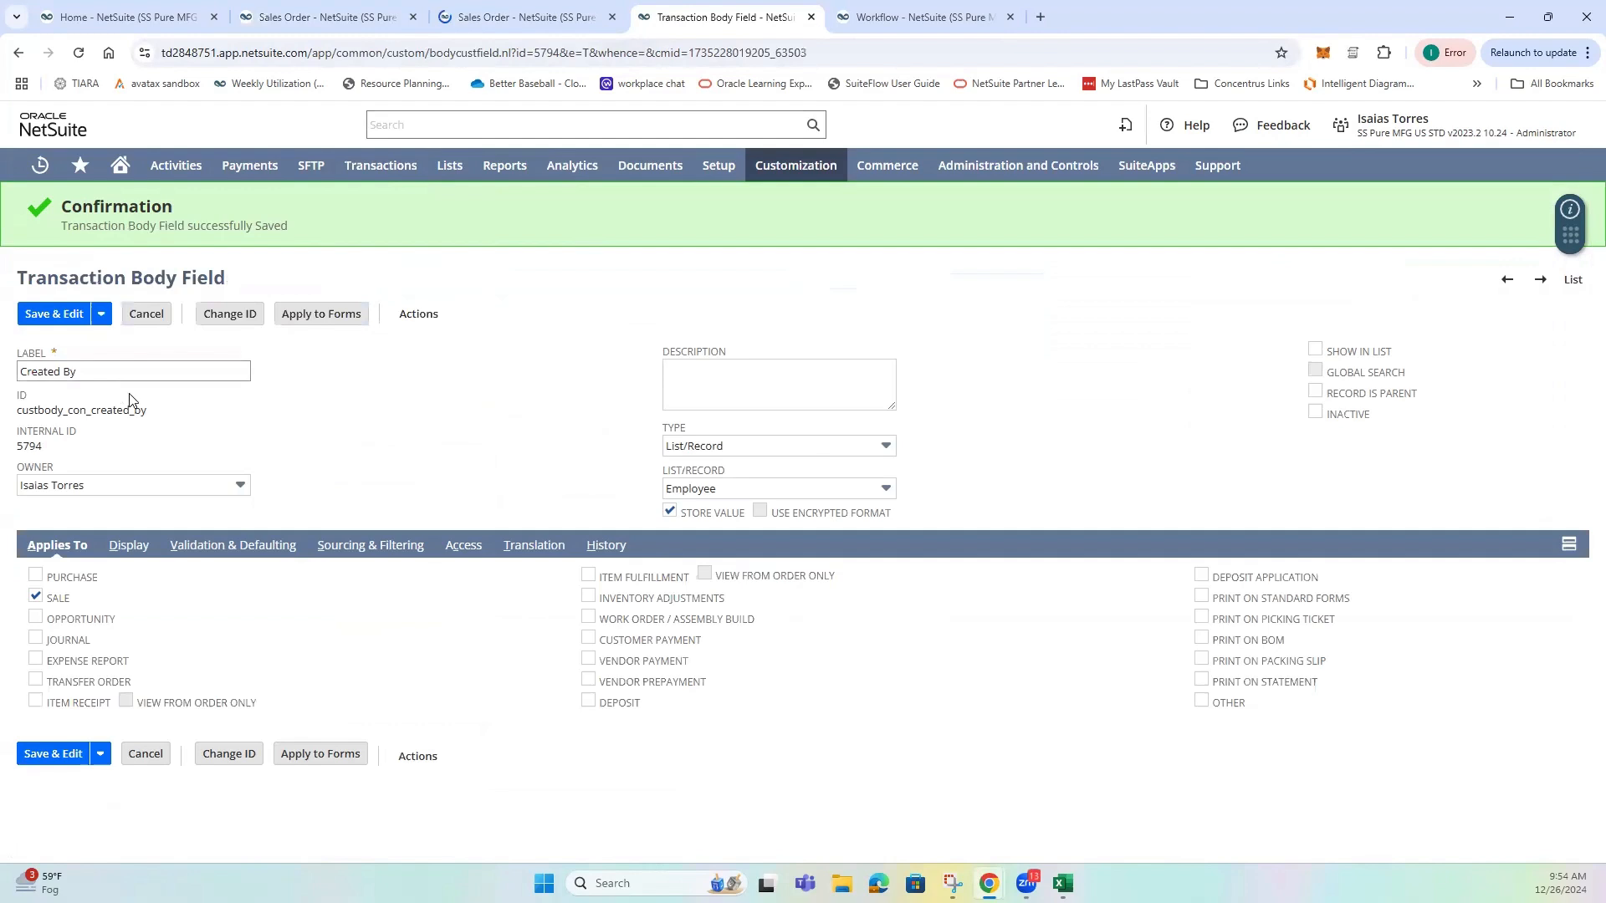
pyautogui.click(128, 552)
pyautogui.hotkey('ctrl', '2')
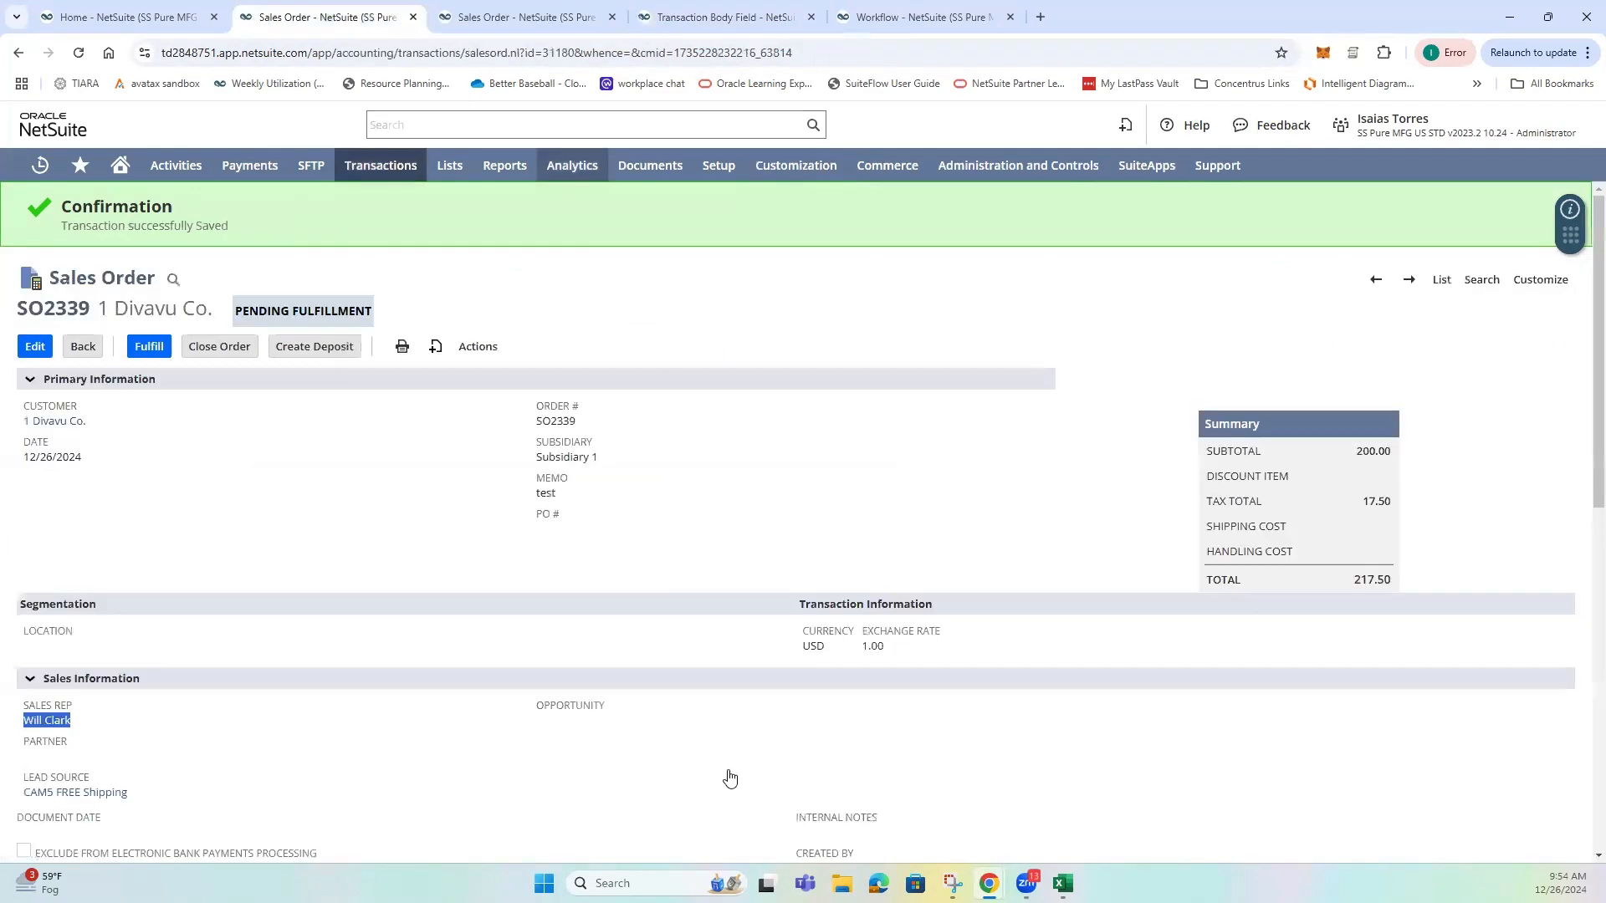
pyautogui.scroll(-2, 848, 728)
pyautogui.scroll(3, 847, 727)
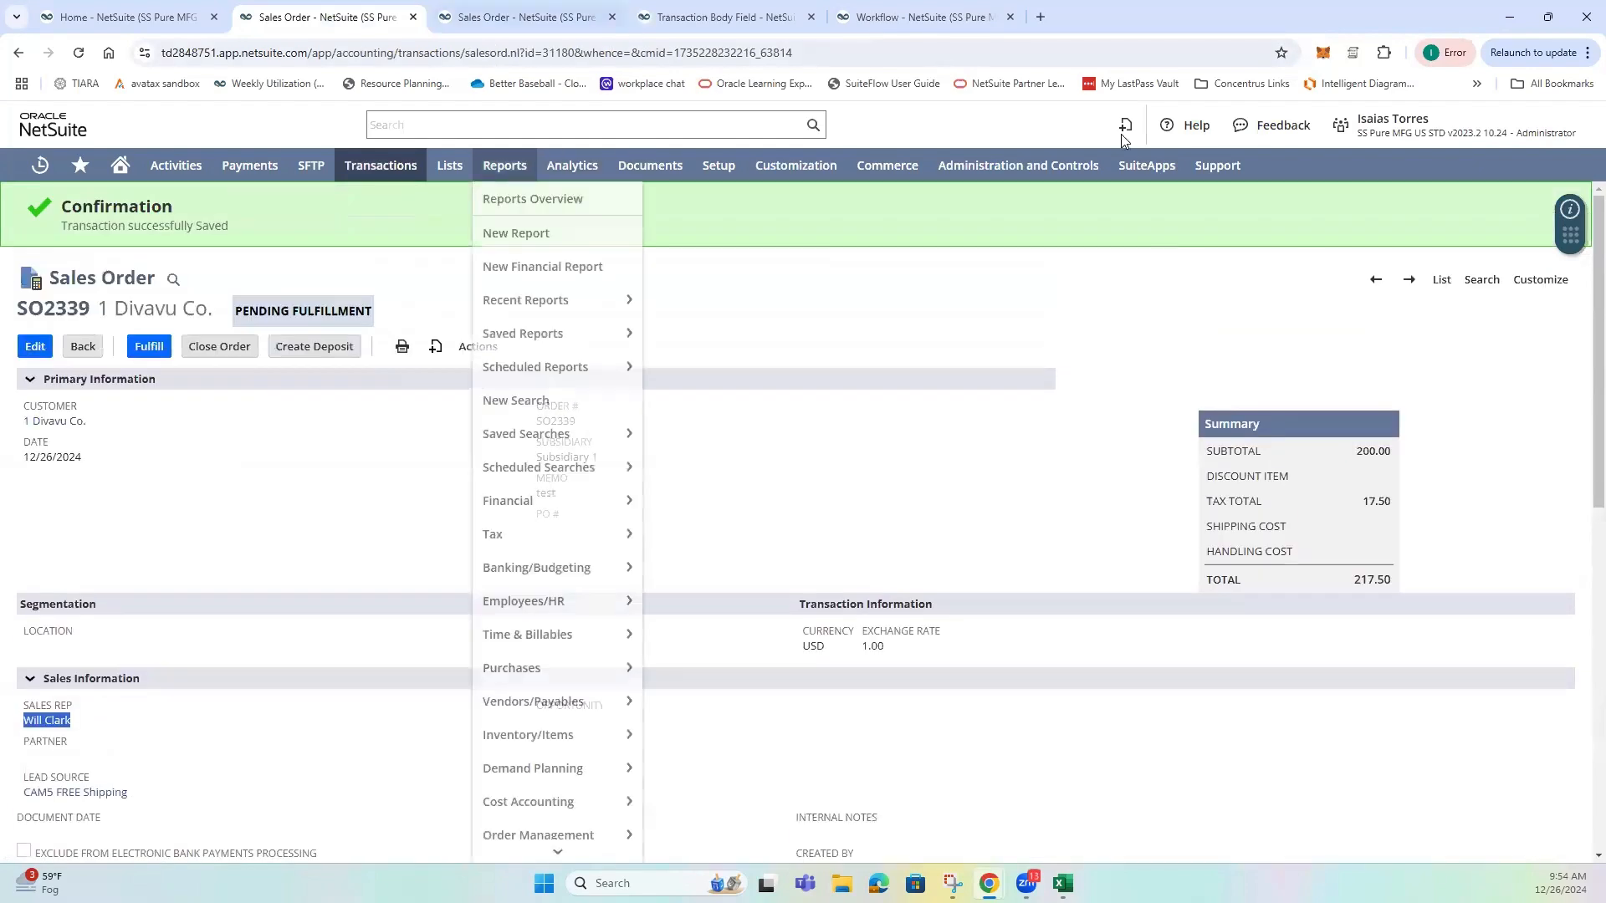
pyautogui.click(683, 22)
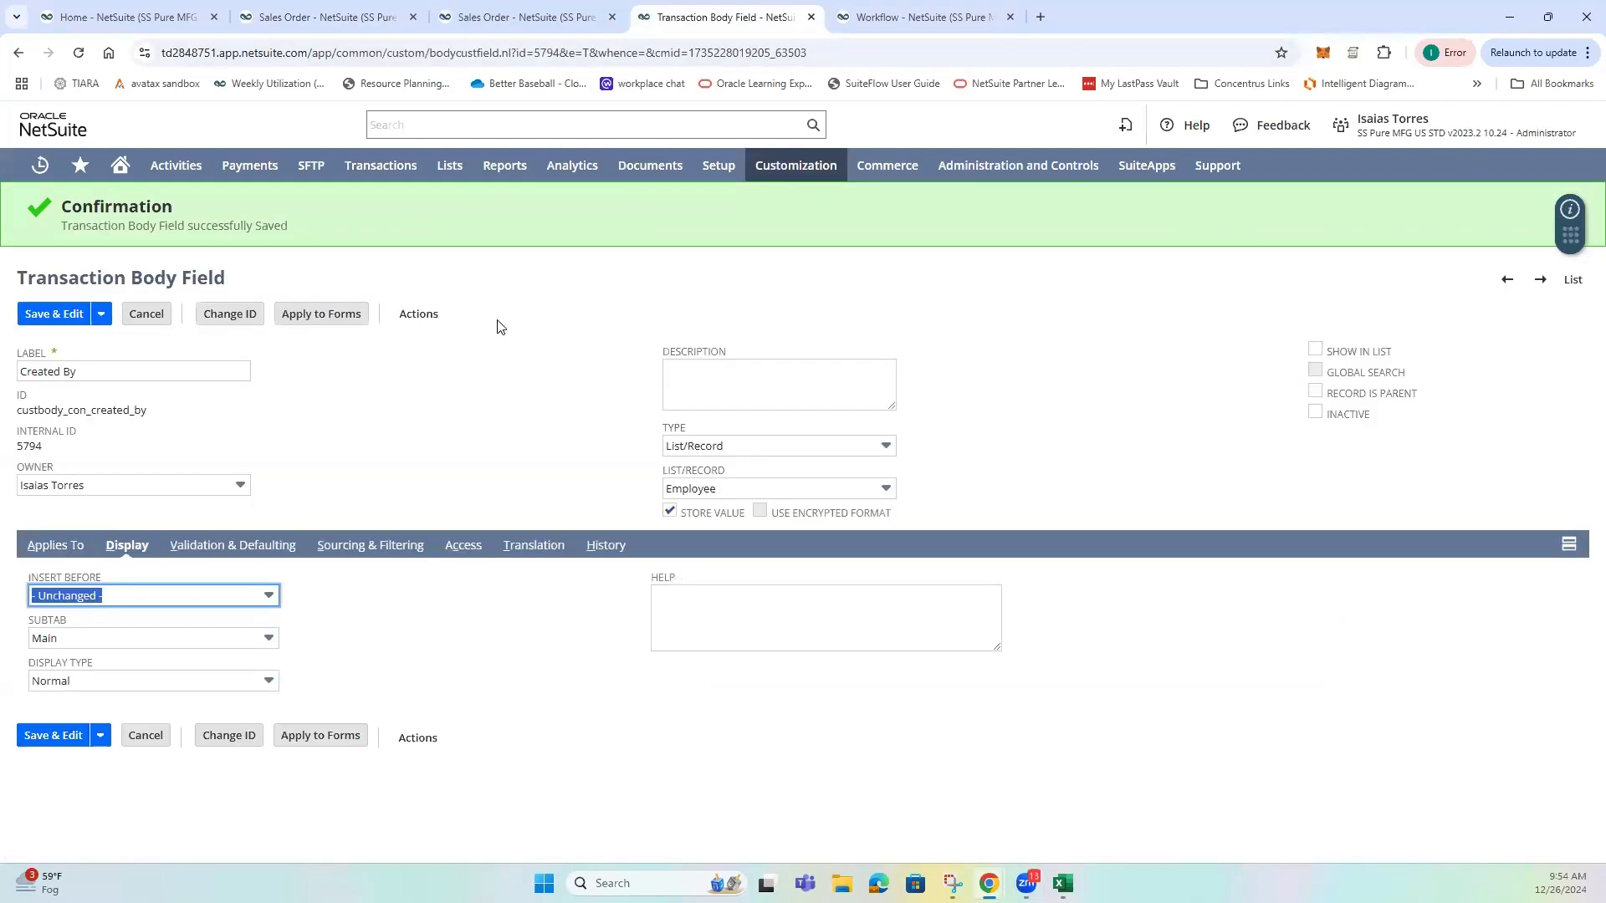
pyautogui.click(512, 409)
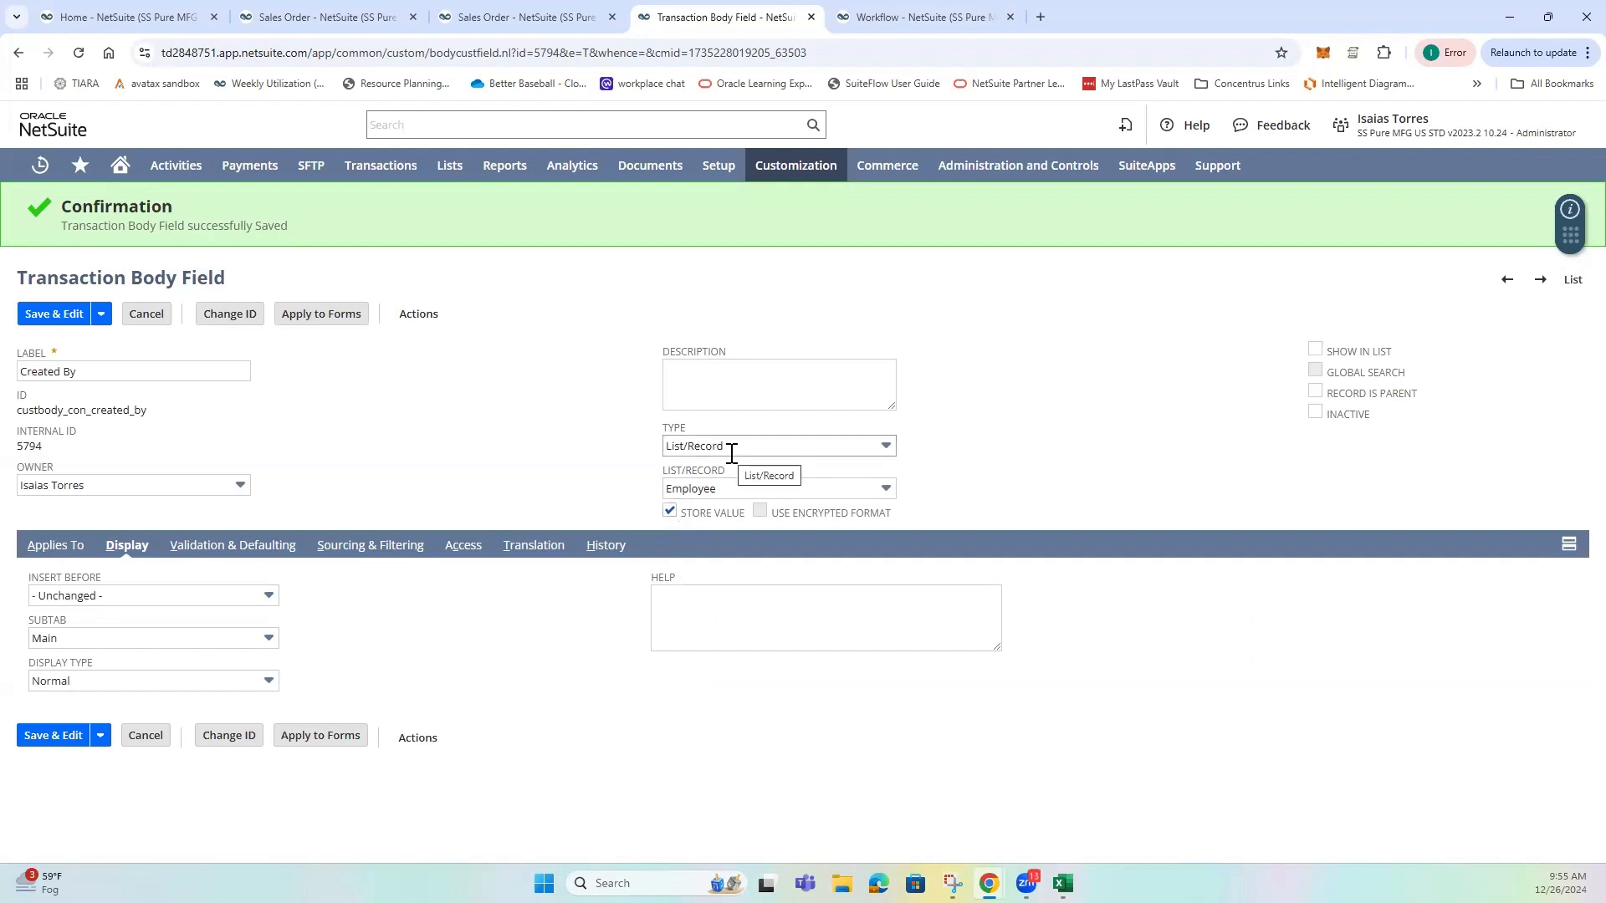
# Return to the saved sales order and inspect the employee record linked in its Created By field.
pyautogui.click(495, 24)
pyautogui.click(355, 16)
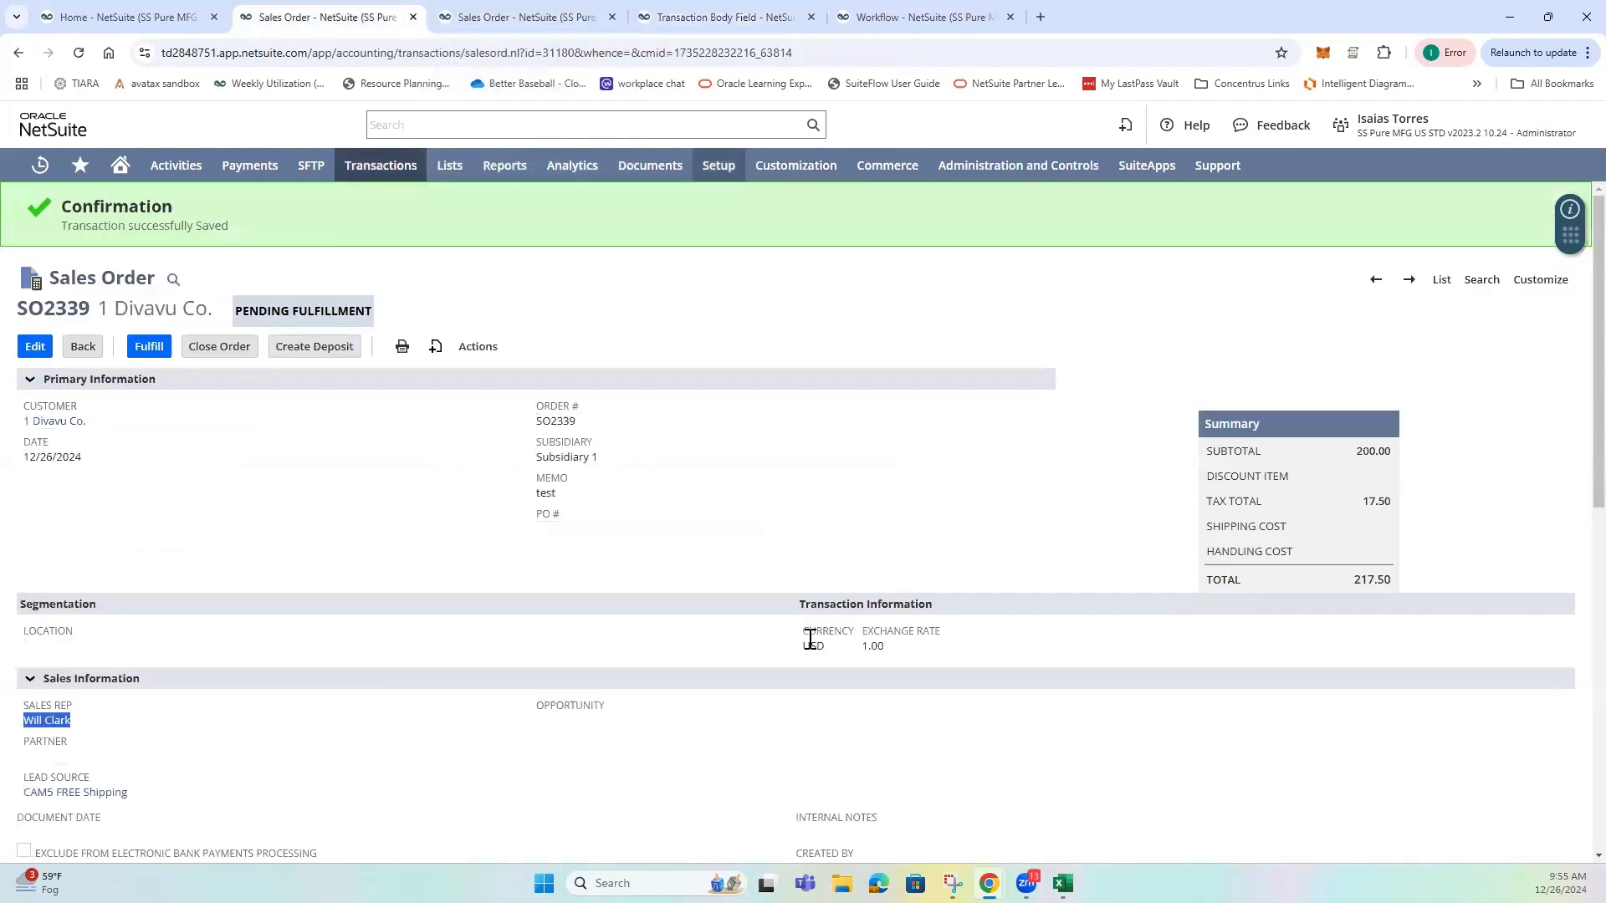
pyautogui.scroll(-3, 817, 706)
pyautogui.moveTo(835, 712)
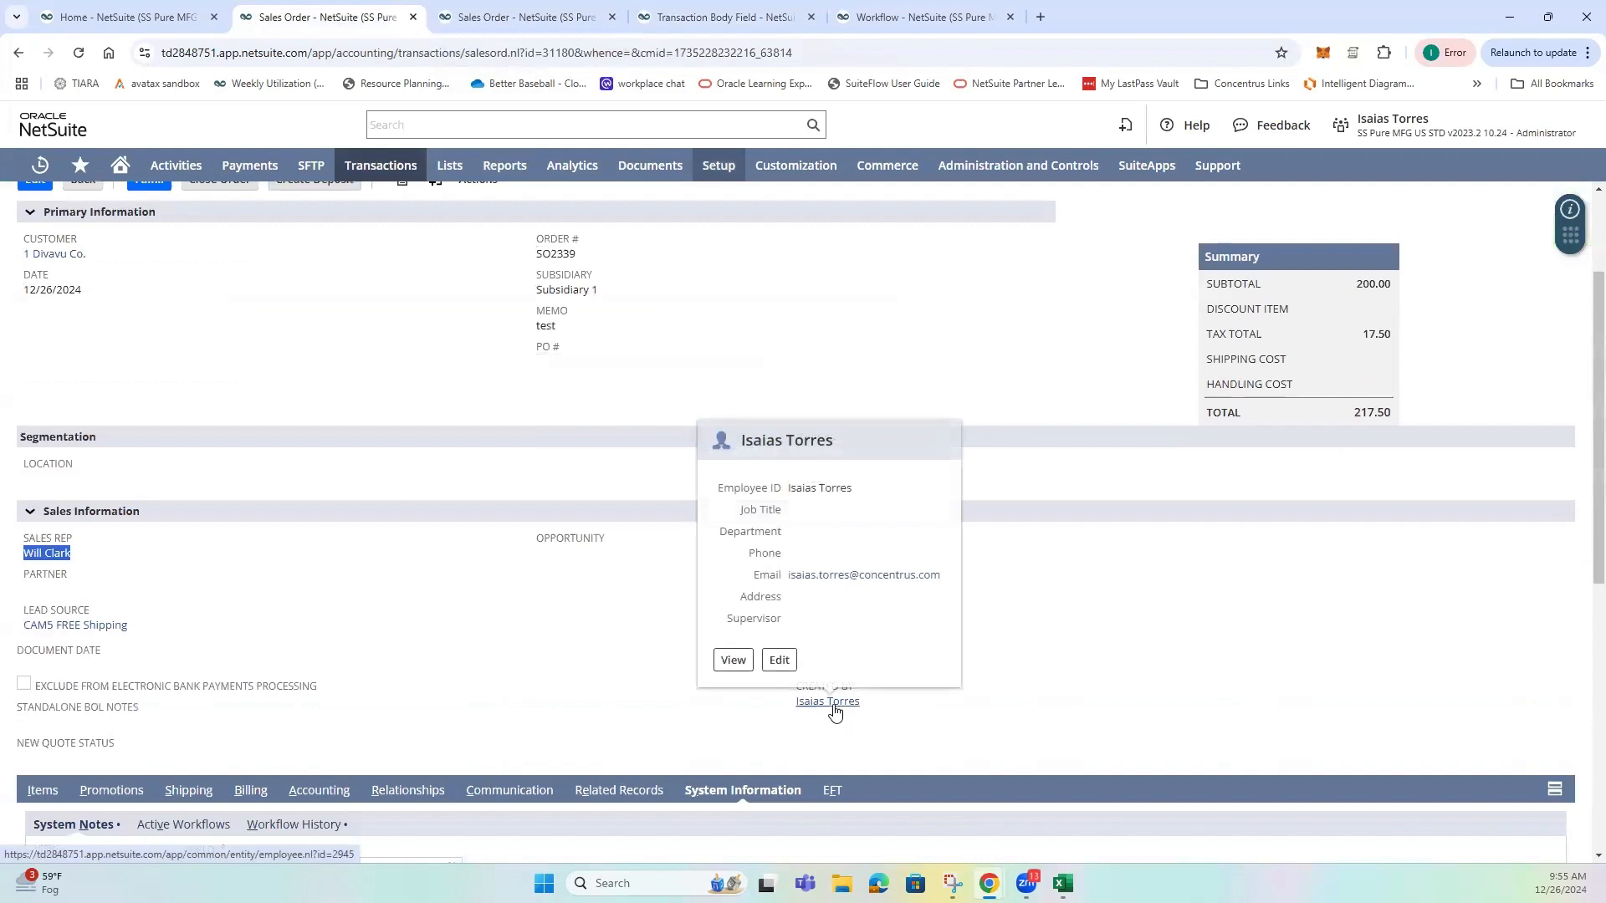
pyautogui.click(657, 381)
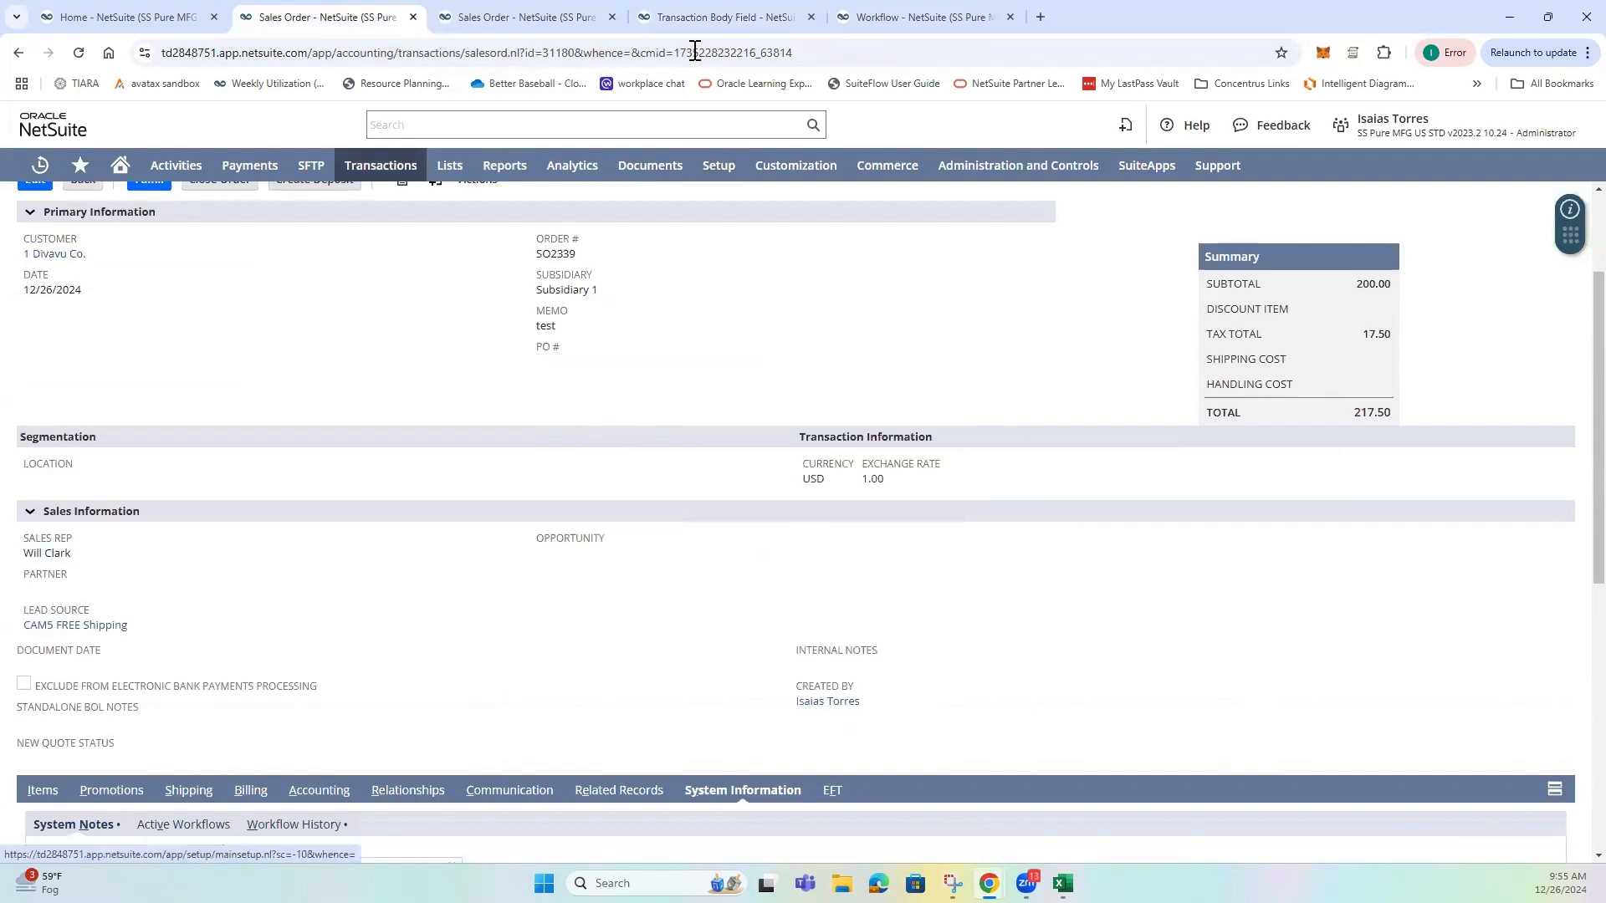
# Open the Set Created By workflow's properties and review its name, record type and selected sub types.
pyautogui.click(725, 16)
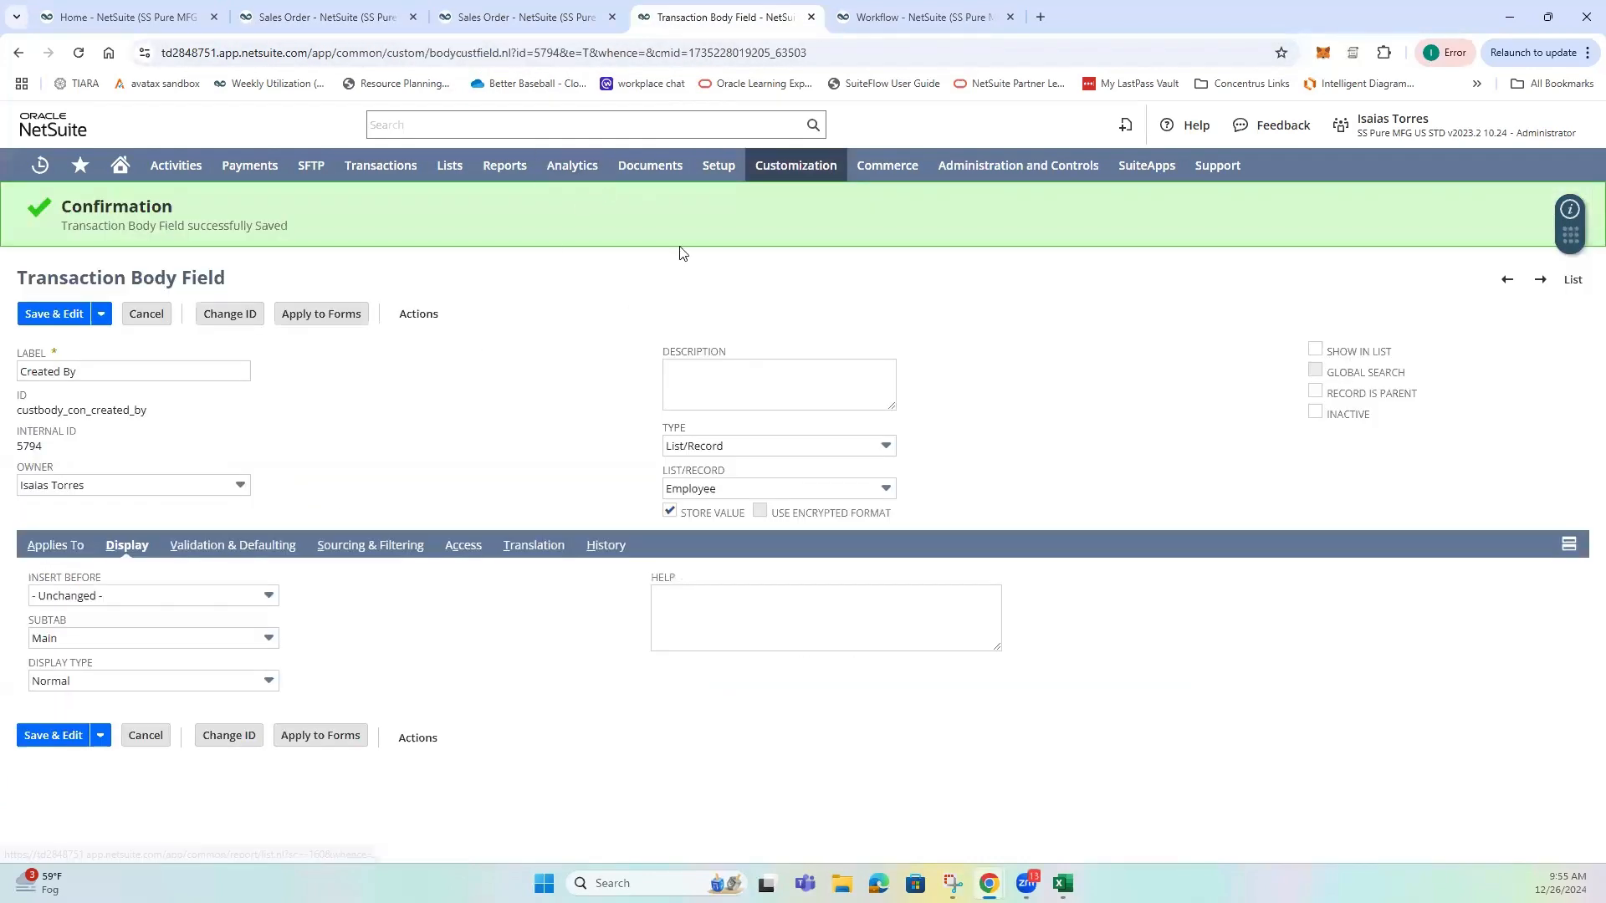
pyautogui.click(893, 24)
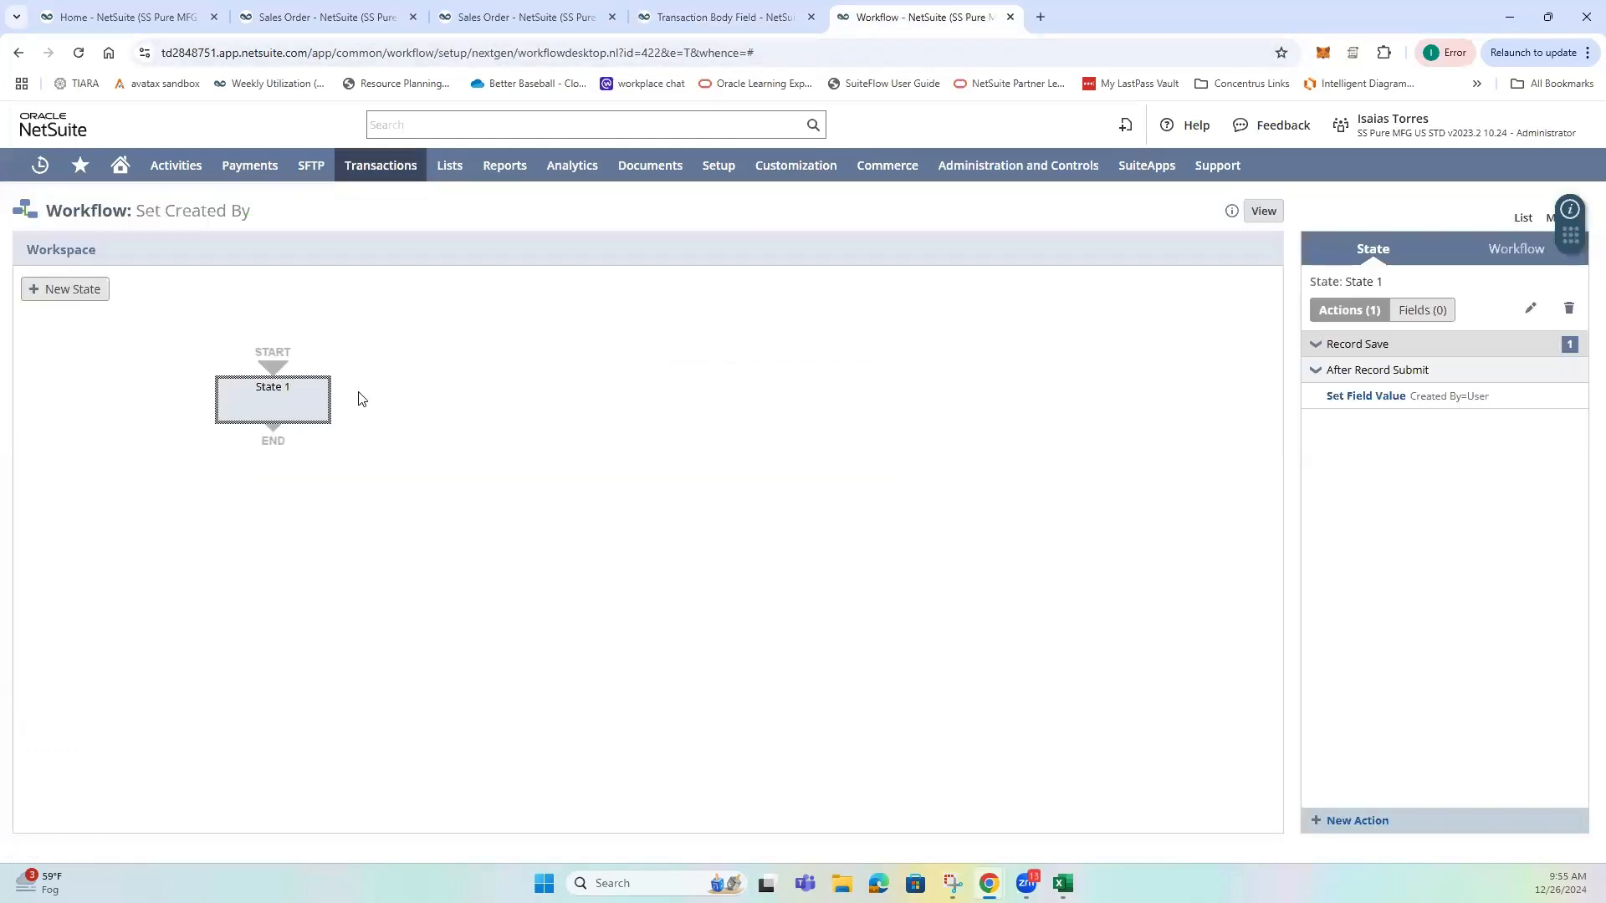
pyautogui.click(1516, 248)
pyautogui.click(1569, 308)
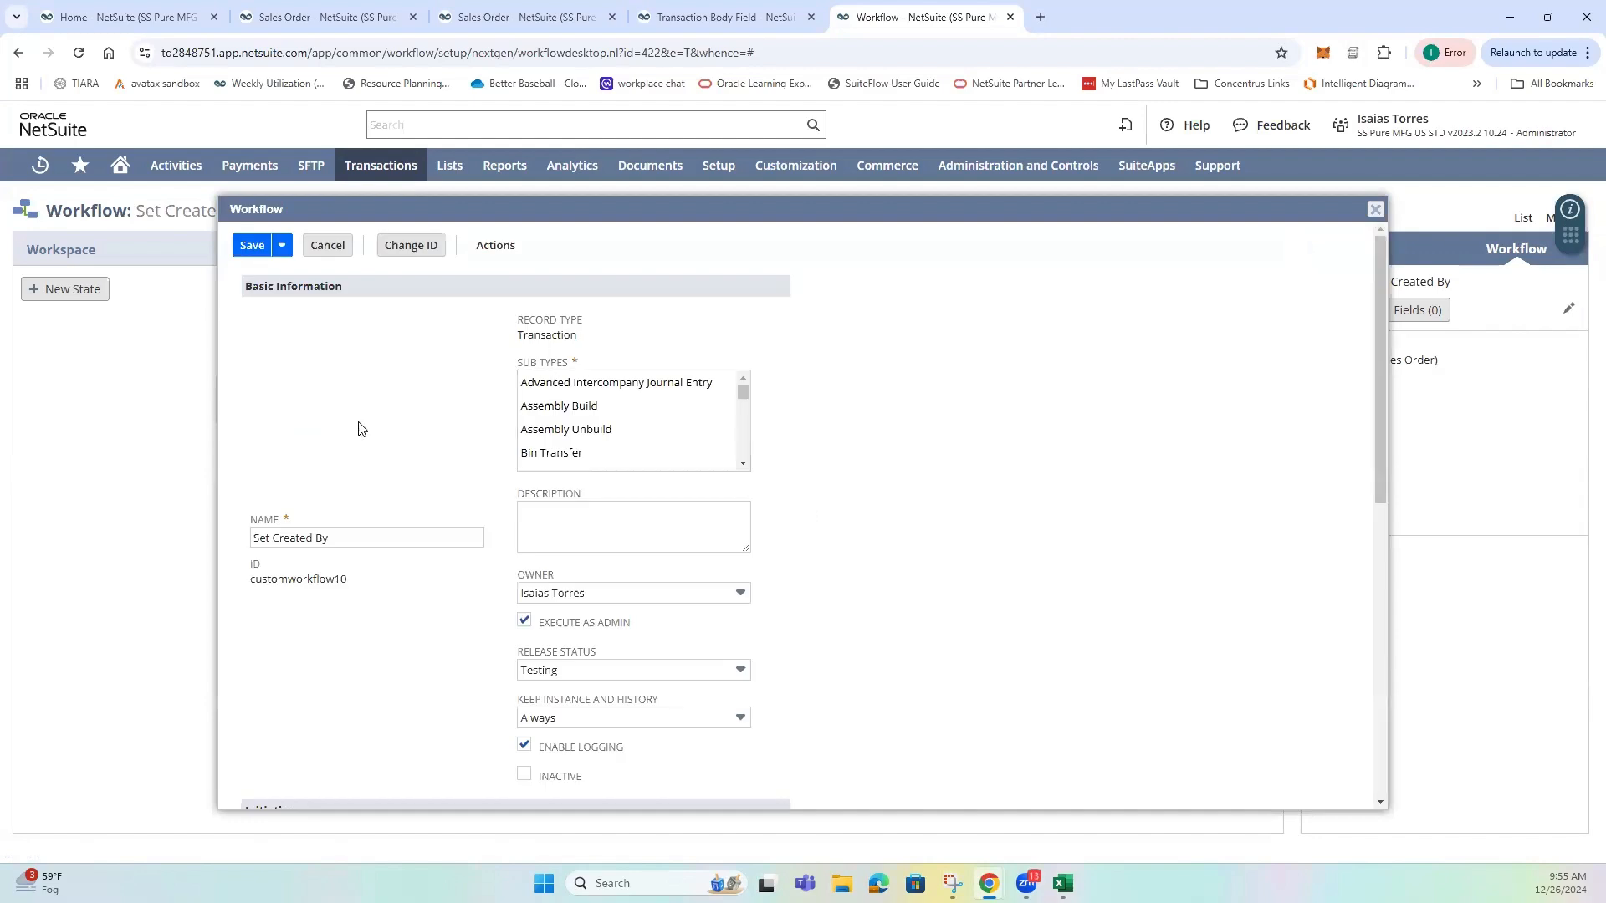
pyautogui.scroll(-1, 333, 440)
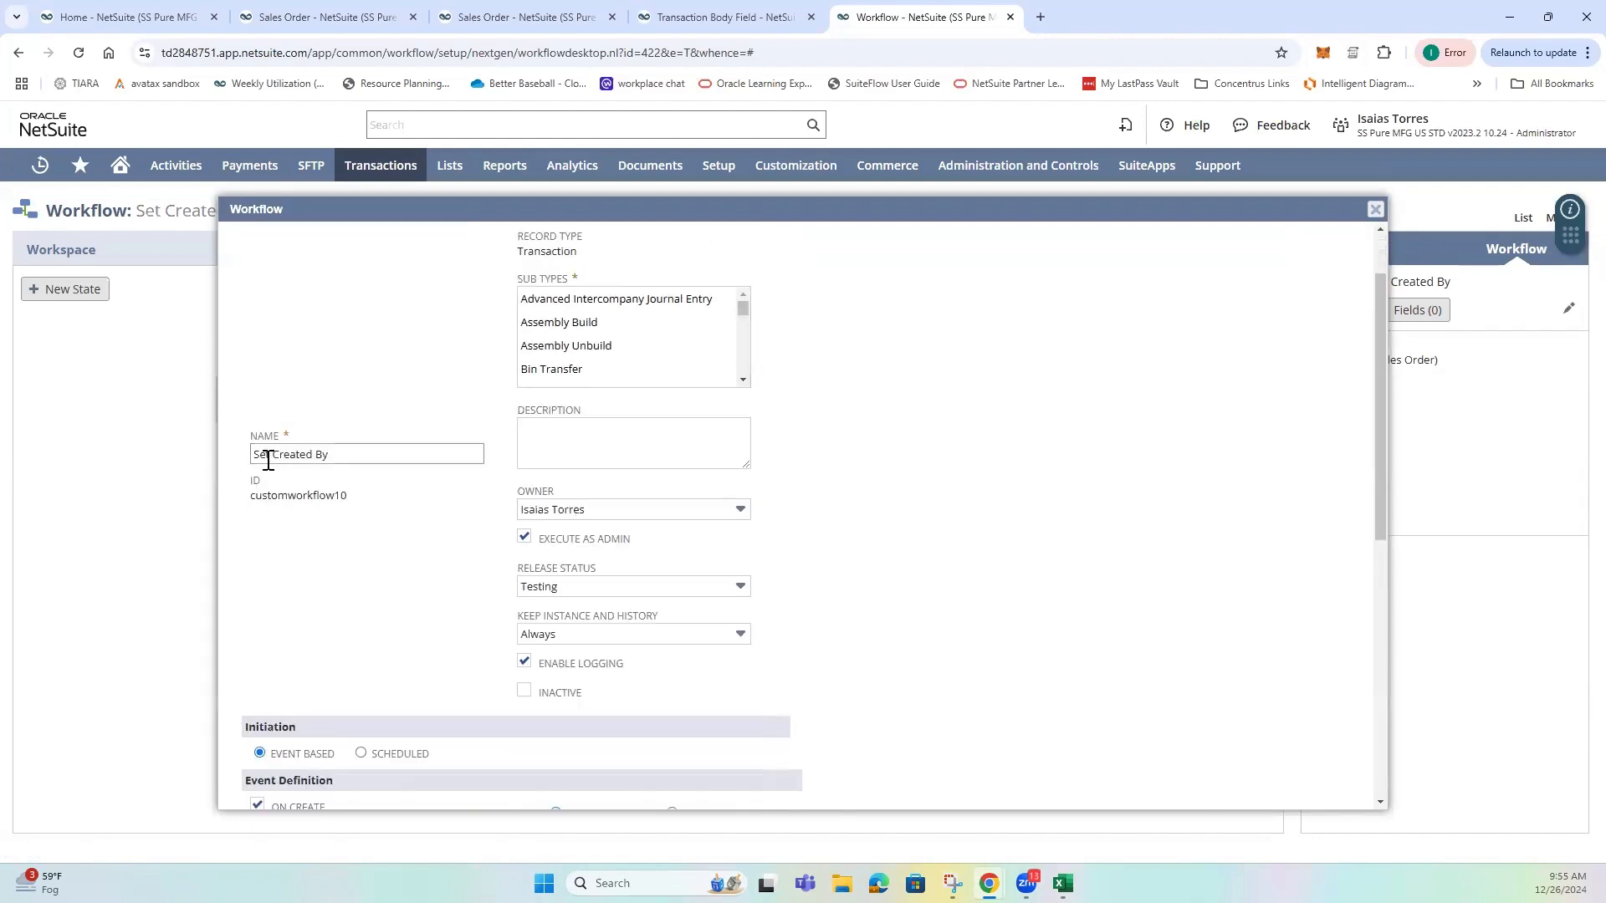
pyautogui.scroll(1, 385, 469)
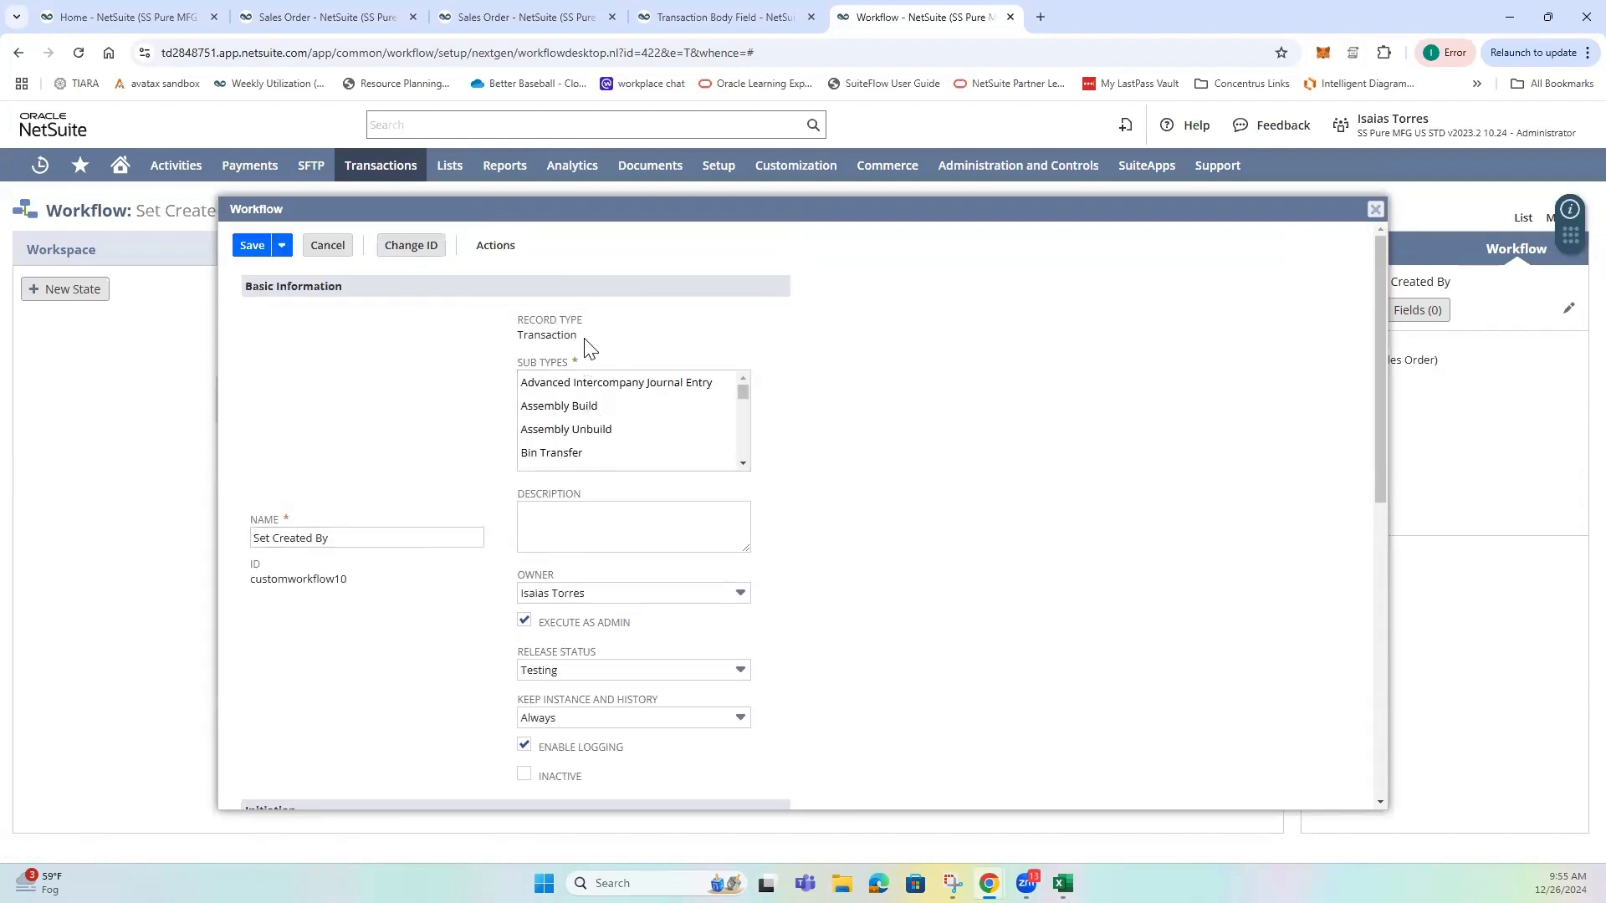
pyautogui.doubleClick(517, 334)
pyautogui.scroll(-10, 649, 434)
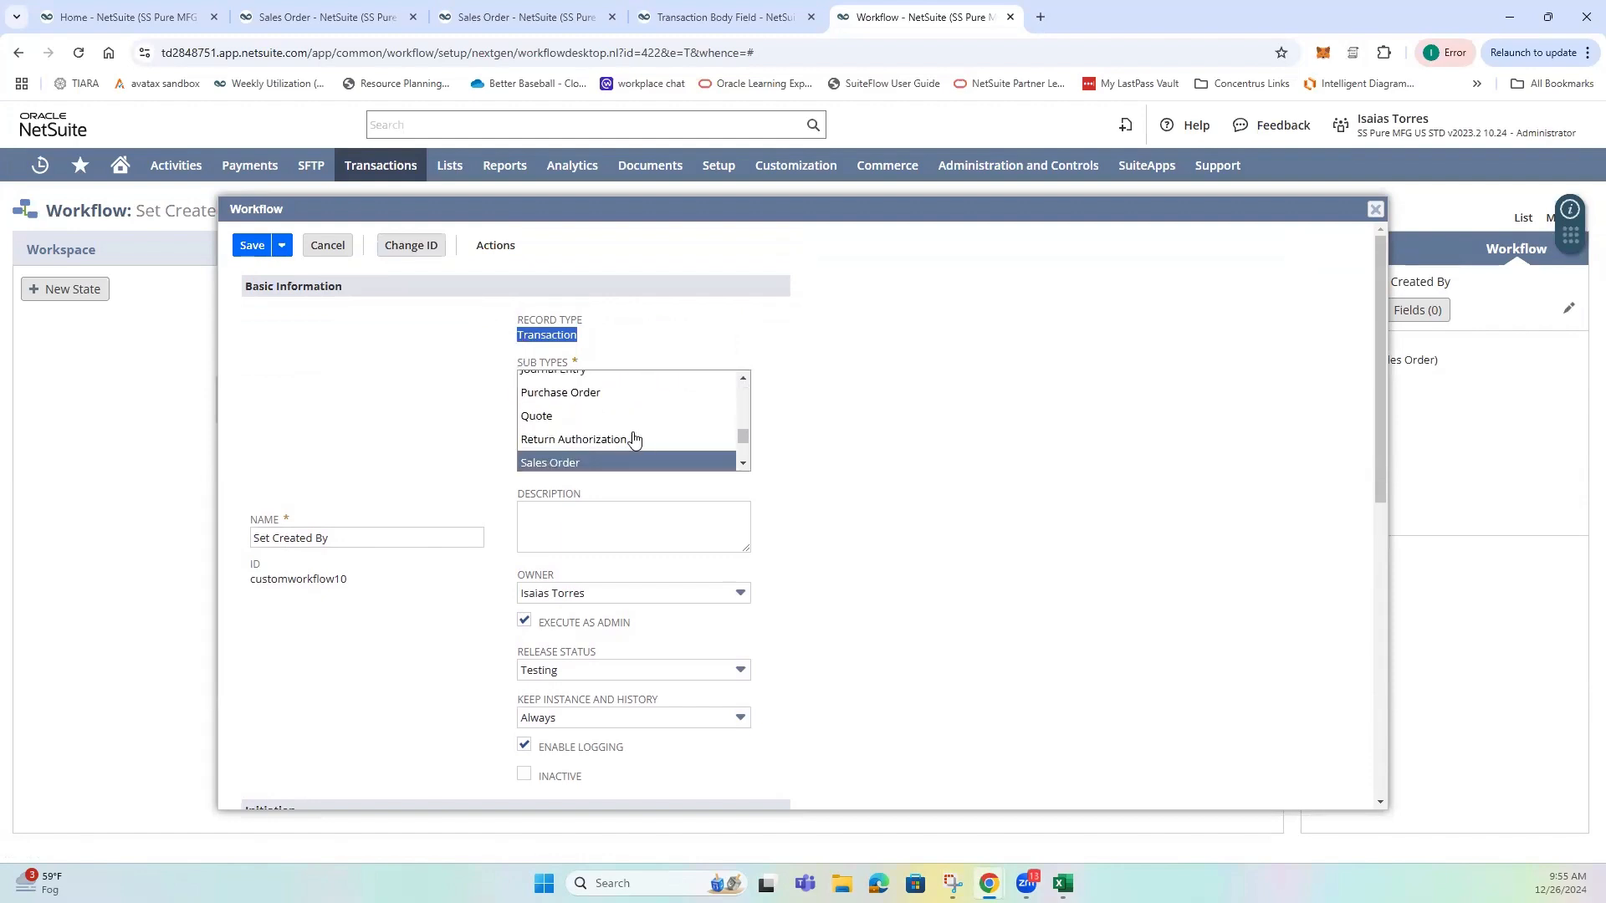
pyautogui.scroll(1, 574, 416)
pyautogui.scroll(-3, 607, 440)
pyautogui.click(480, 419)
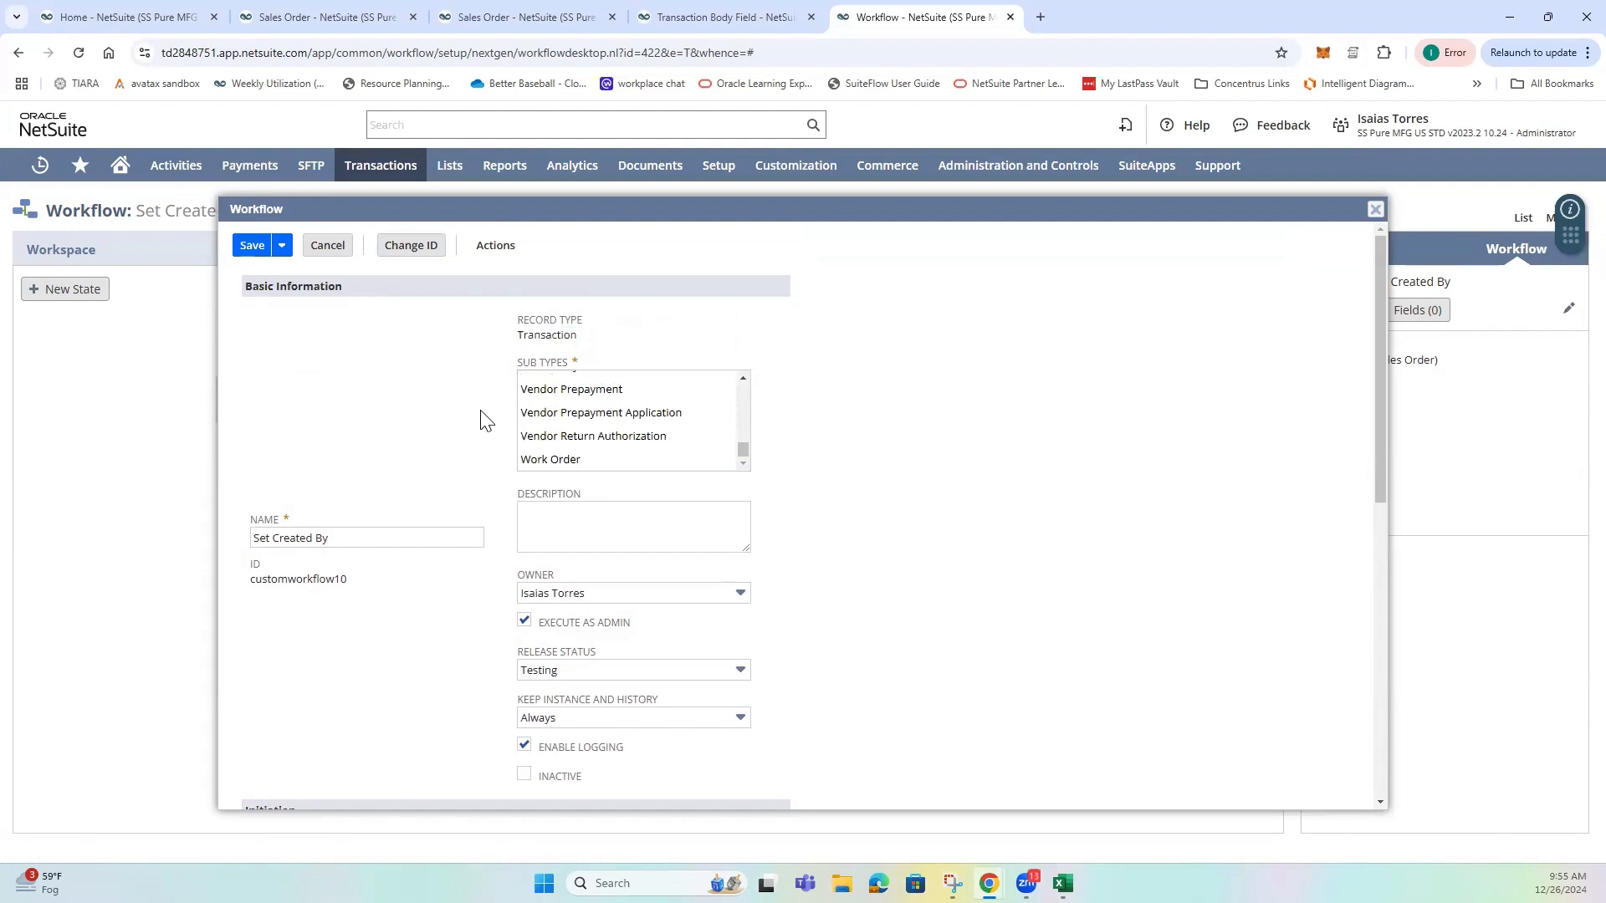
# Review the workflow's release status, logging, initiation and event definition settings, and close its properties without saving.
pyautogui.scroll(-1, 485, 419)
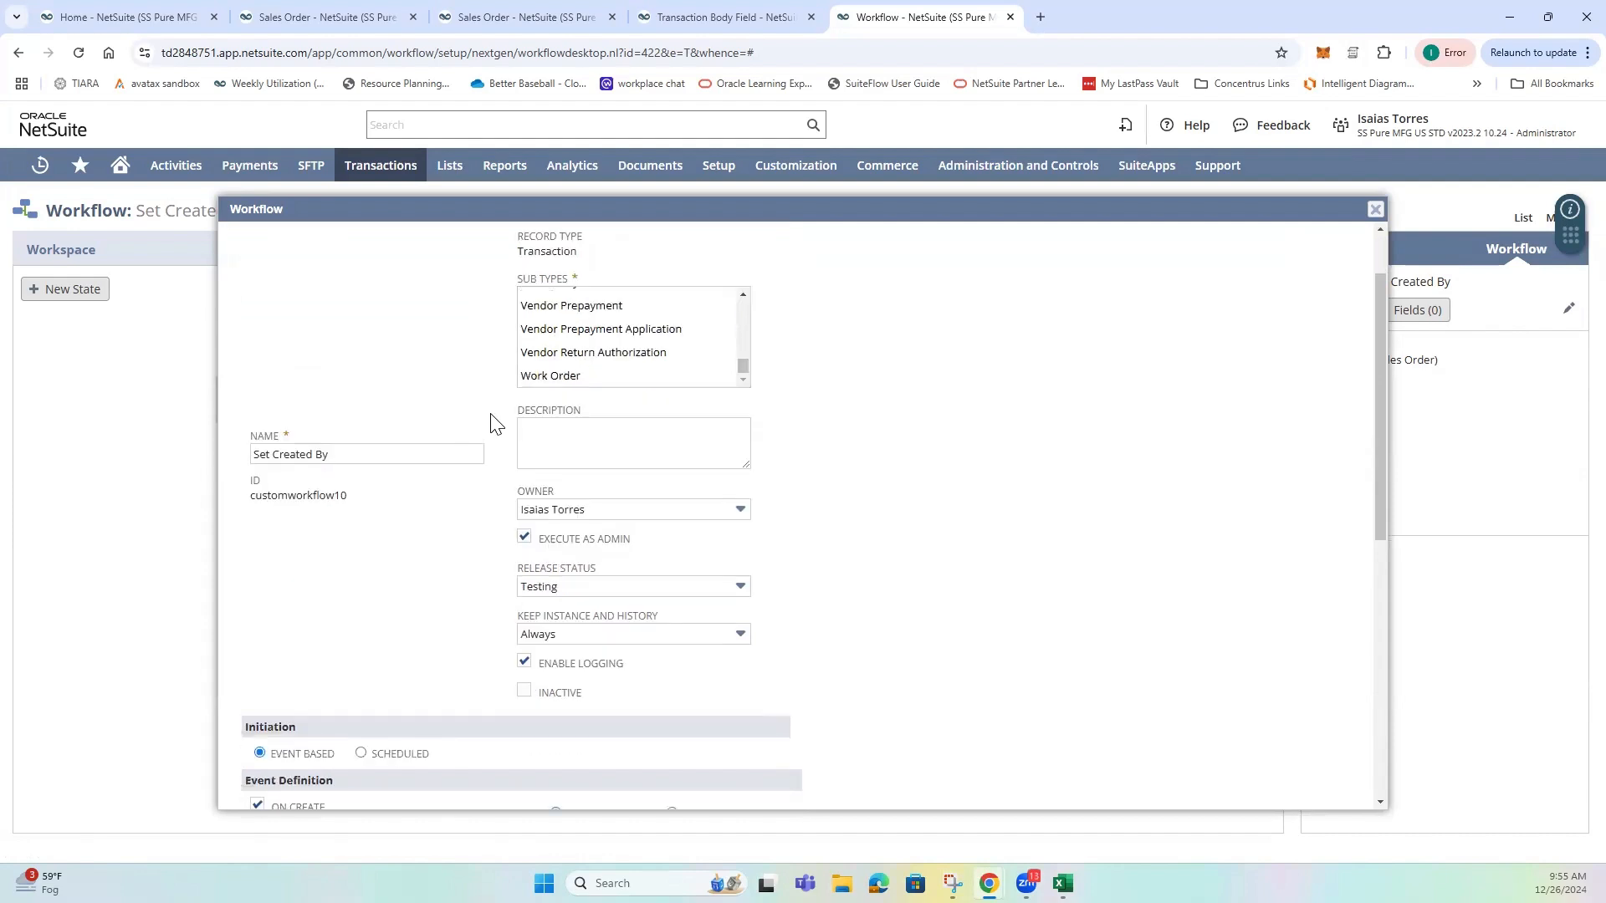
pyautogui.scroll(-1, 494, 422)
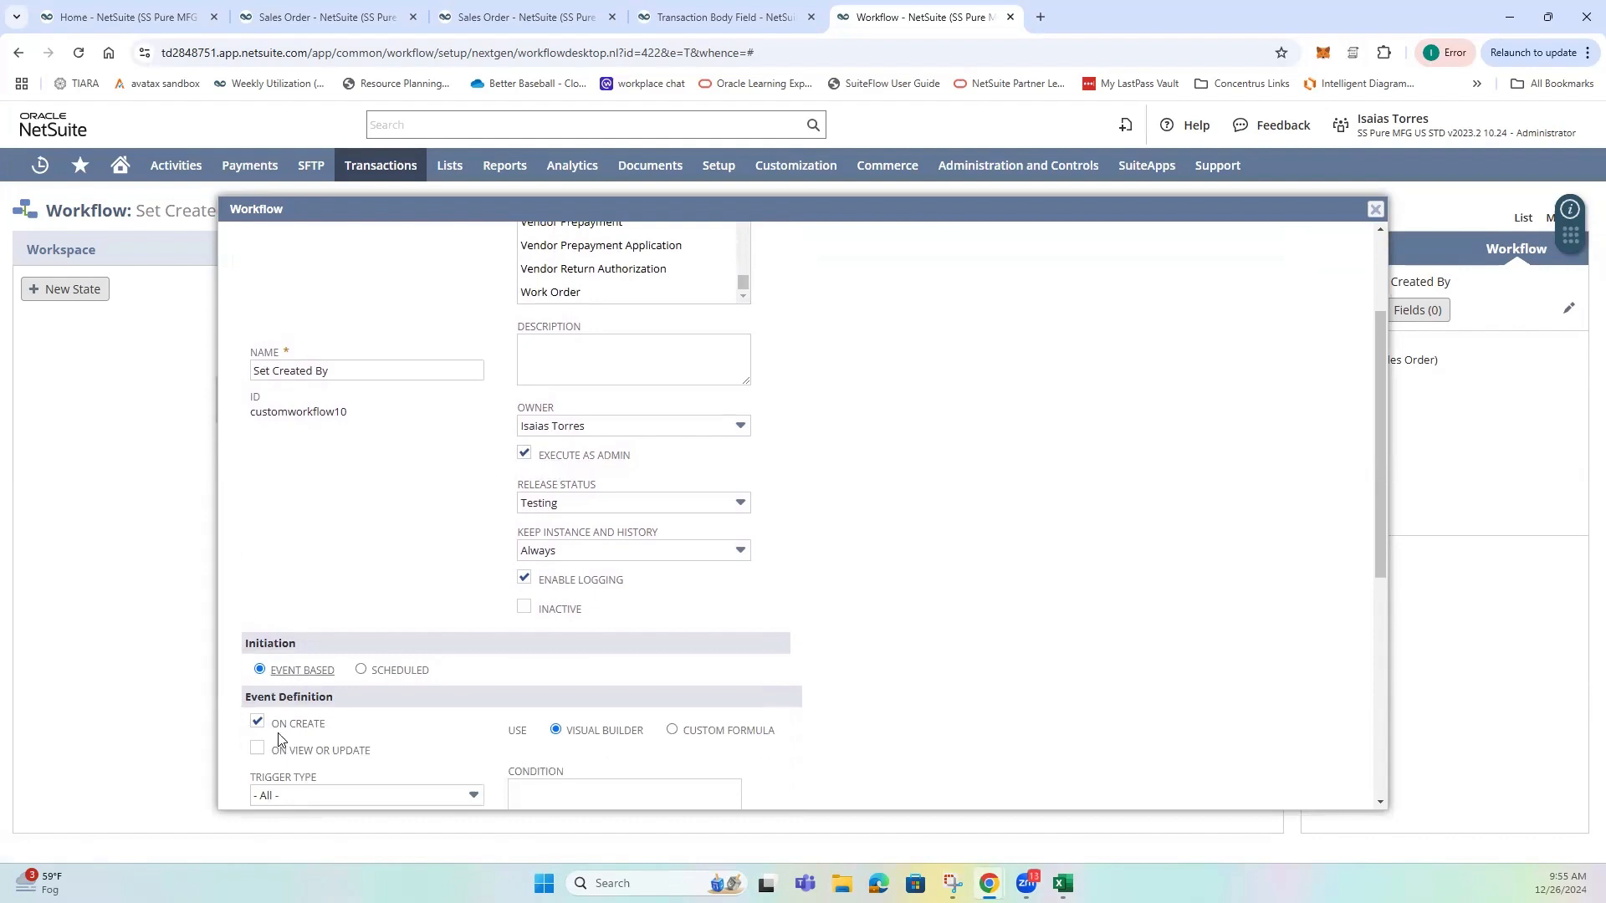
pyautogui.scroll(-1, 398, 719)
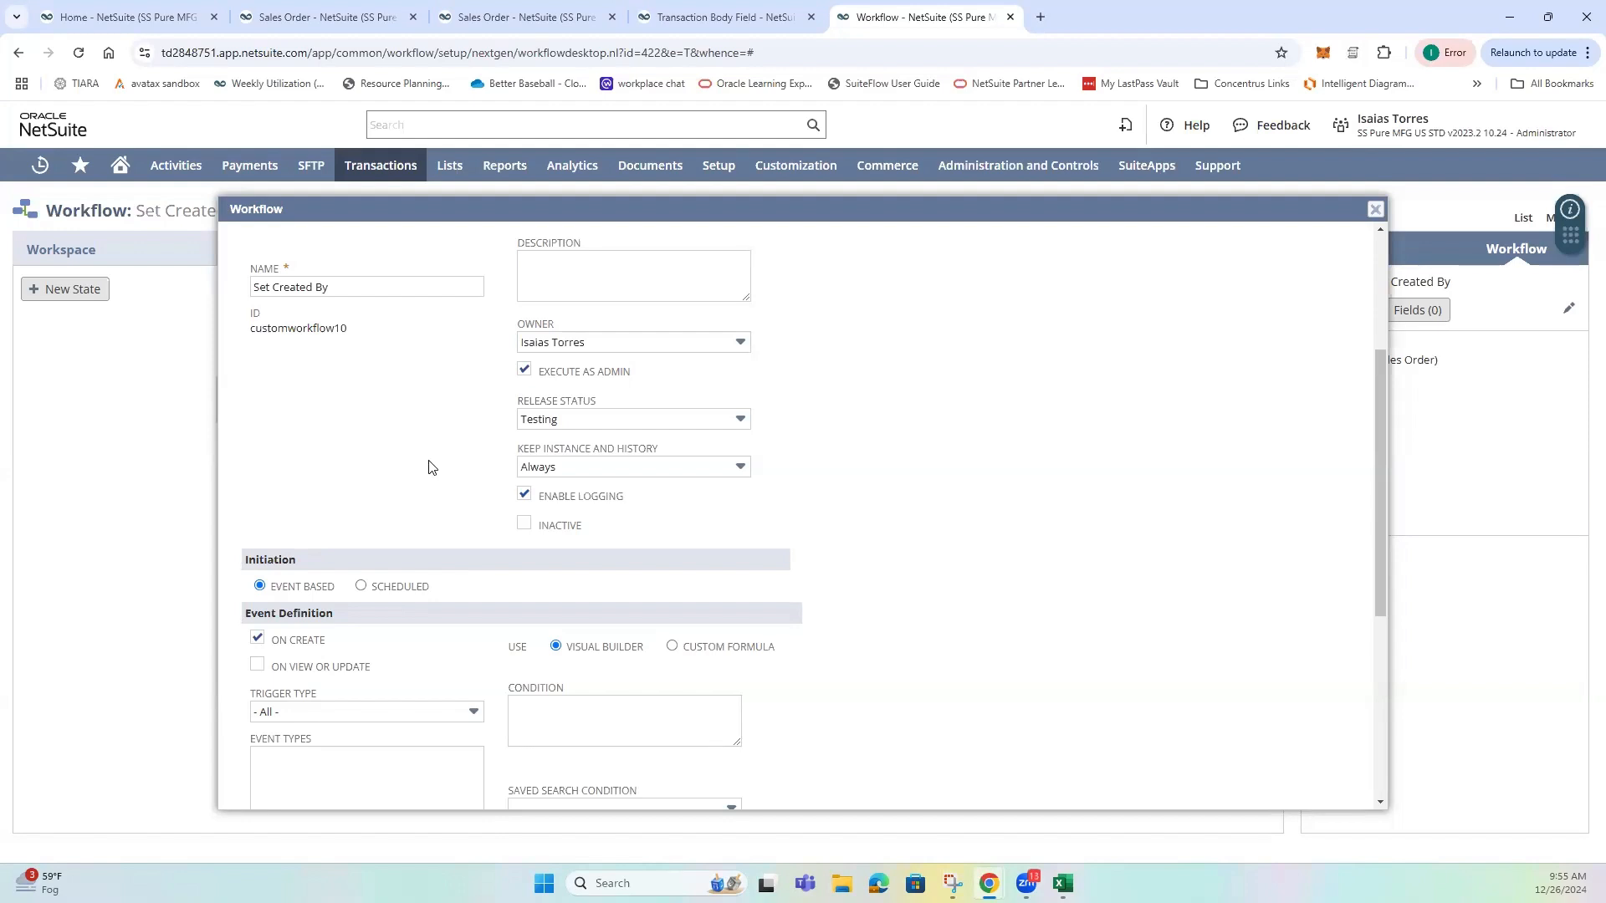
pyautogui.scroll(-2, 489, 497)
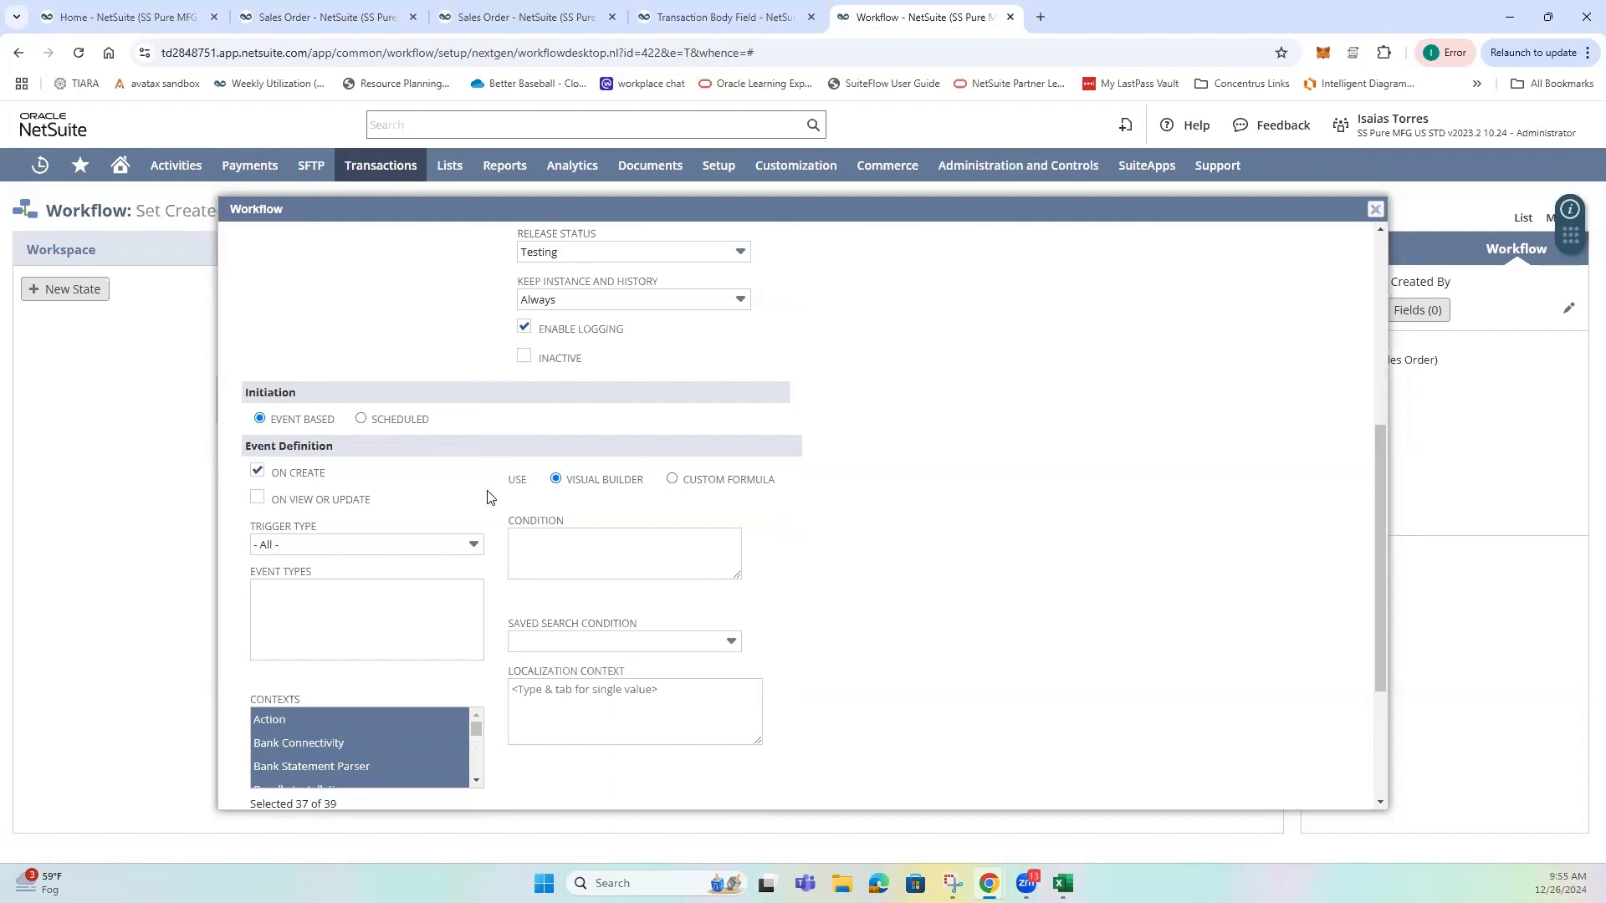
pyautogui.scroll(5, 485, 495)
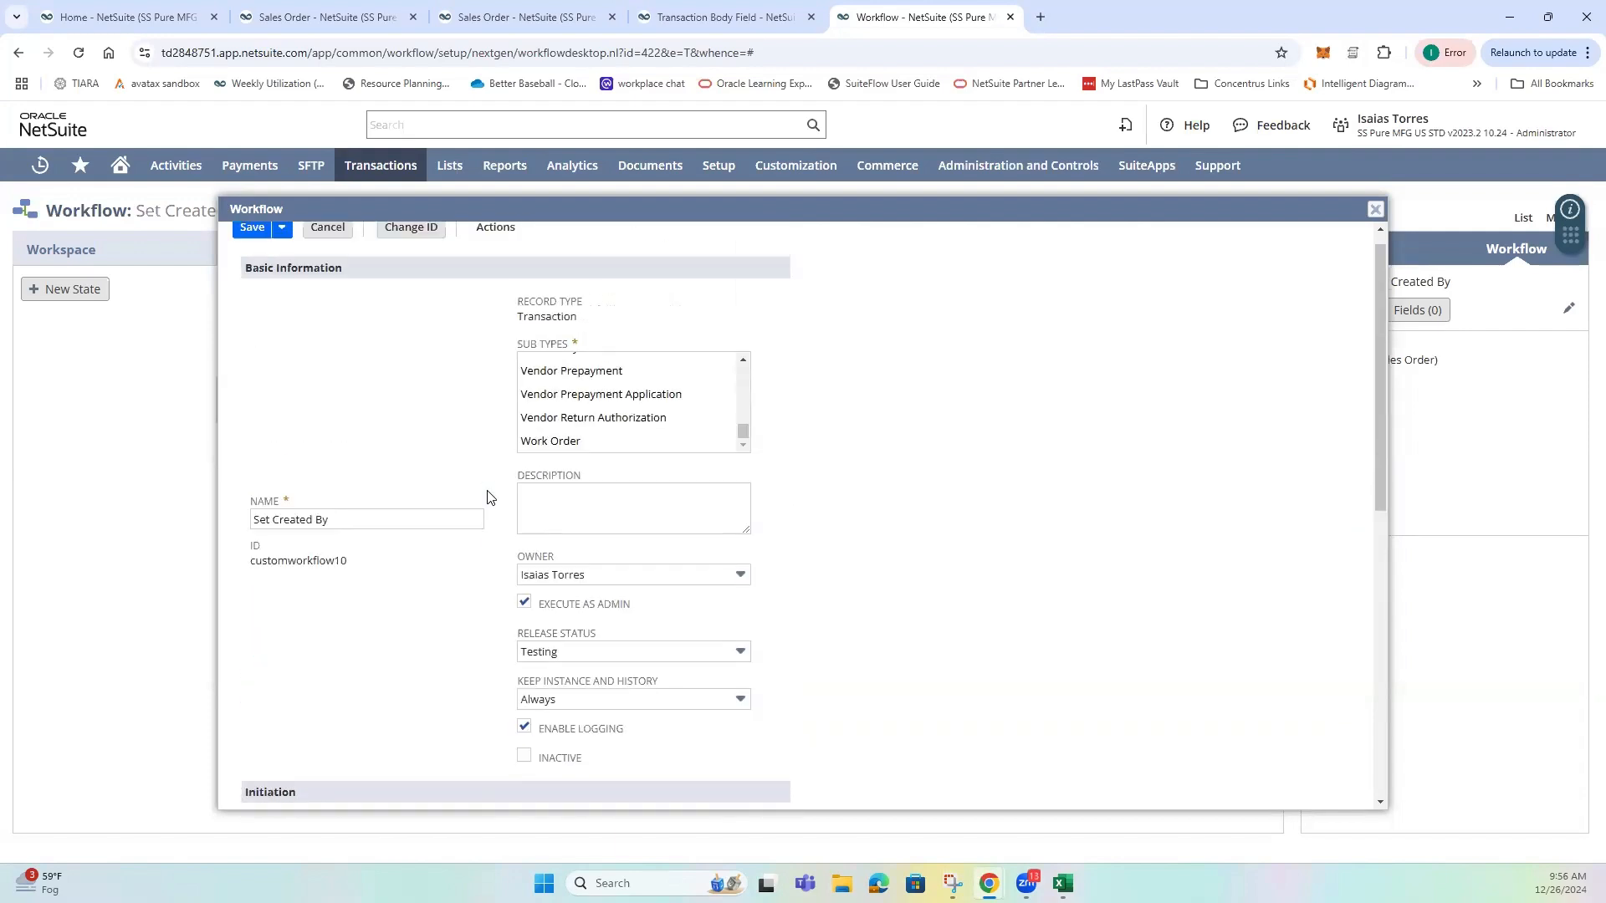
pyautogui.scroll(-2, 485, 496)
pyautogui.click(1375, 210)
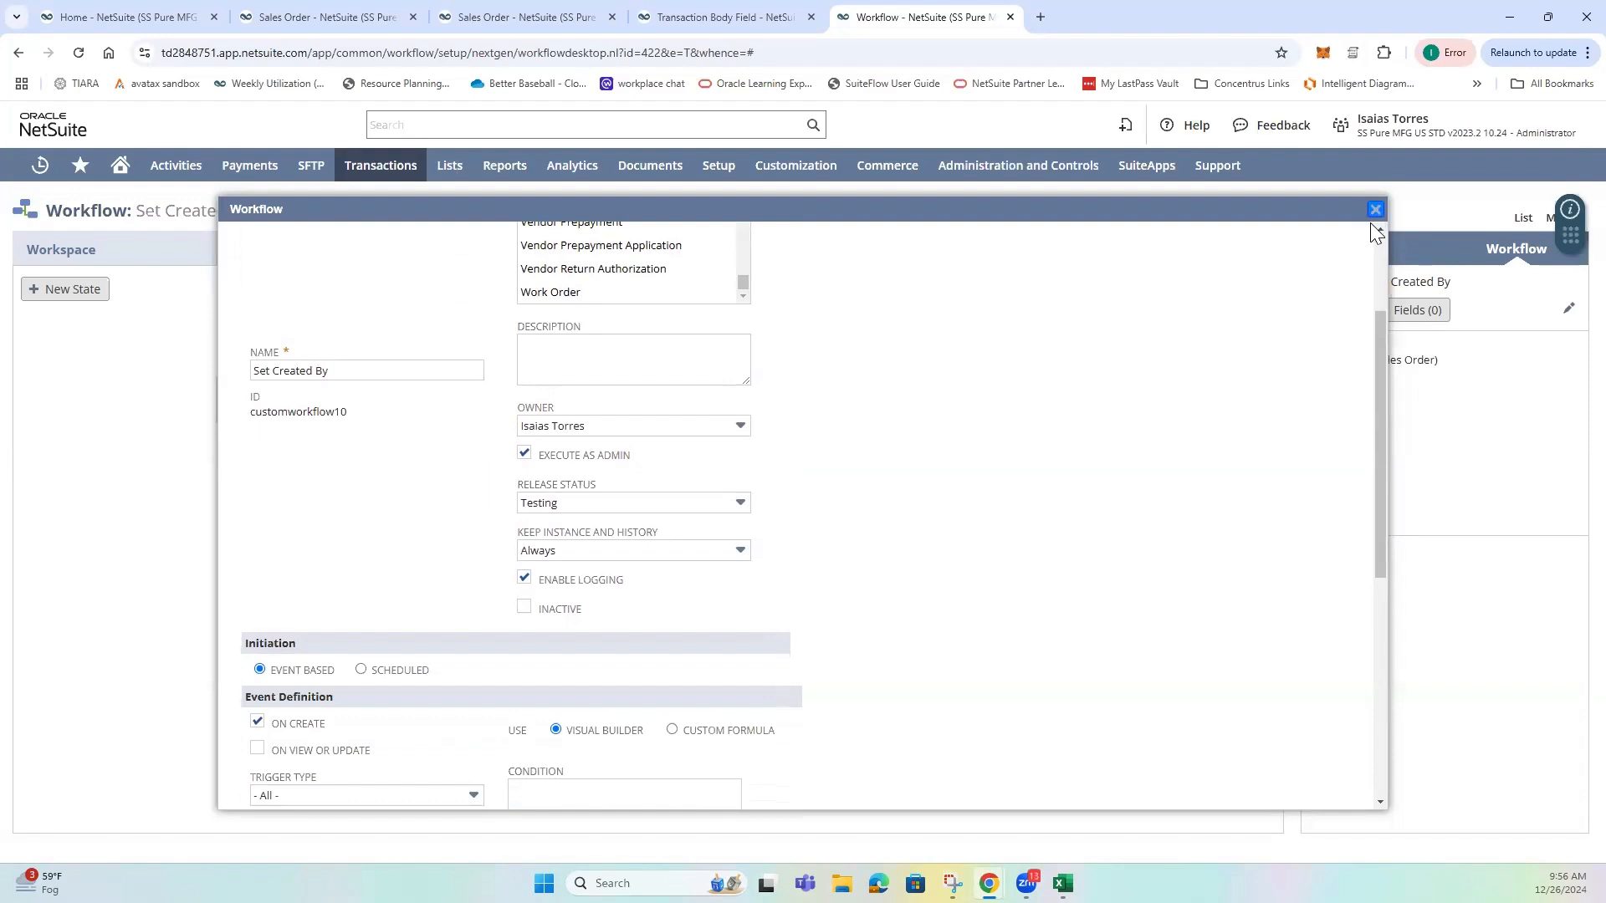
# Review the Set Field Value action of State 1, including its trigger, event types and contexts, and close it without saving.
pyautogui.click(333, 416)
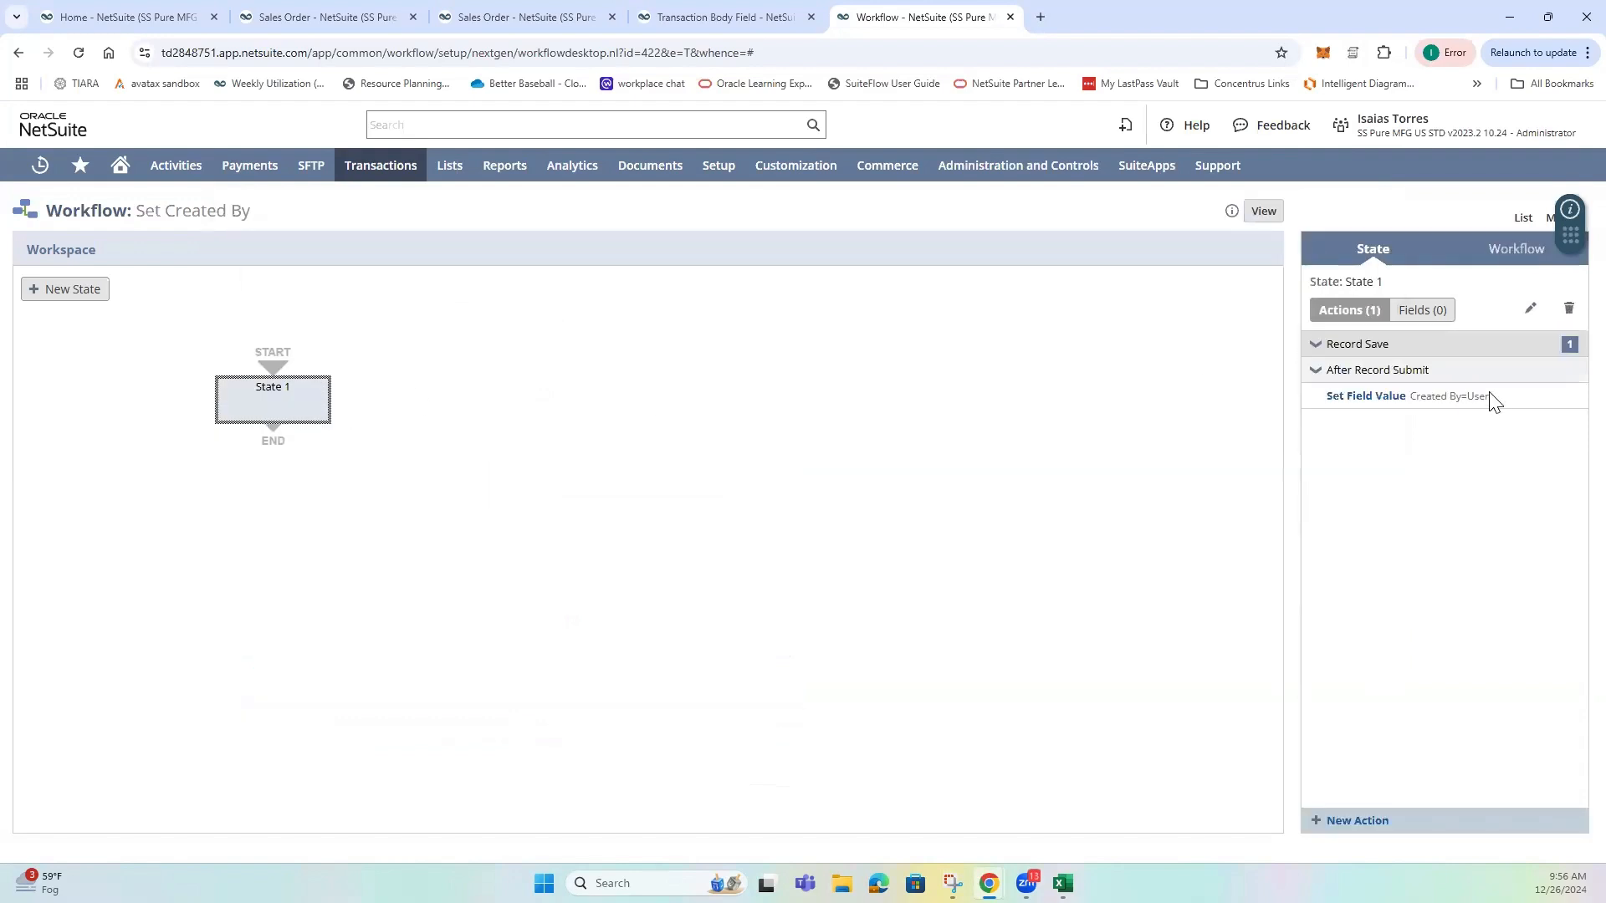
pyautogui.click(1539, 398)
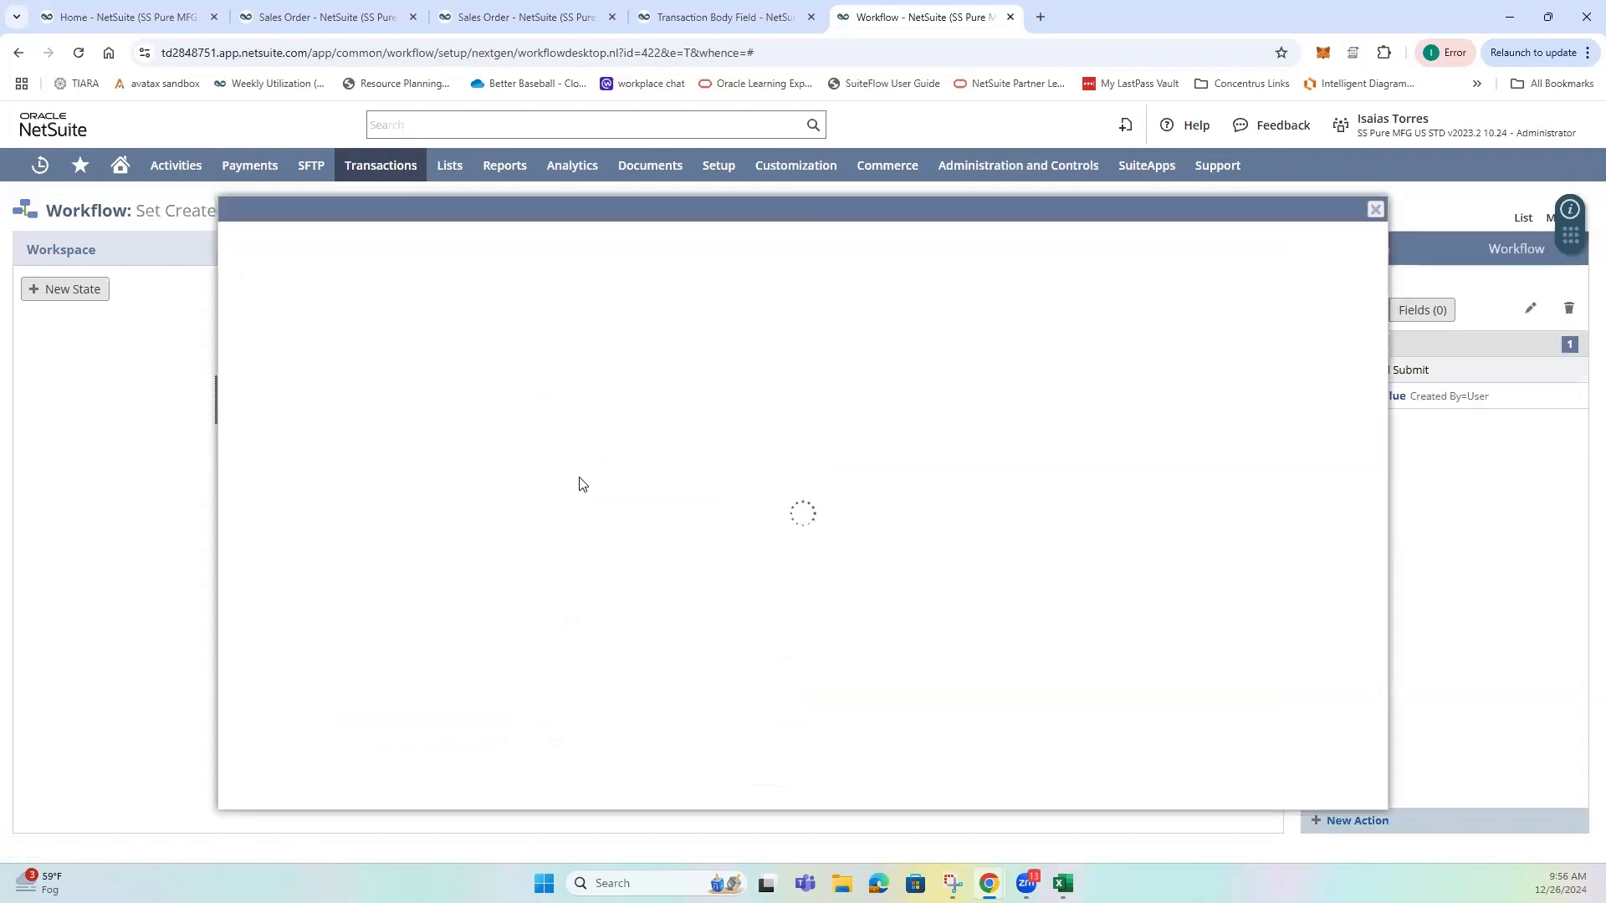
pyautogui.scroll(2, 552, 516)
pyautogui.scroll(4, 550, 515)
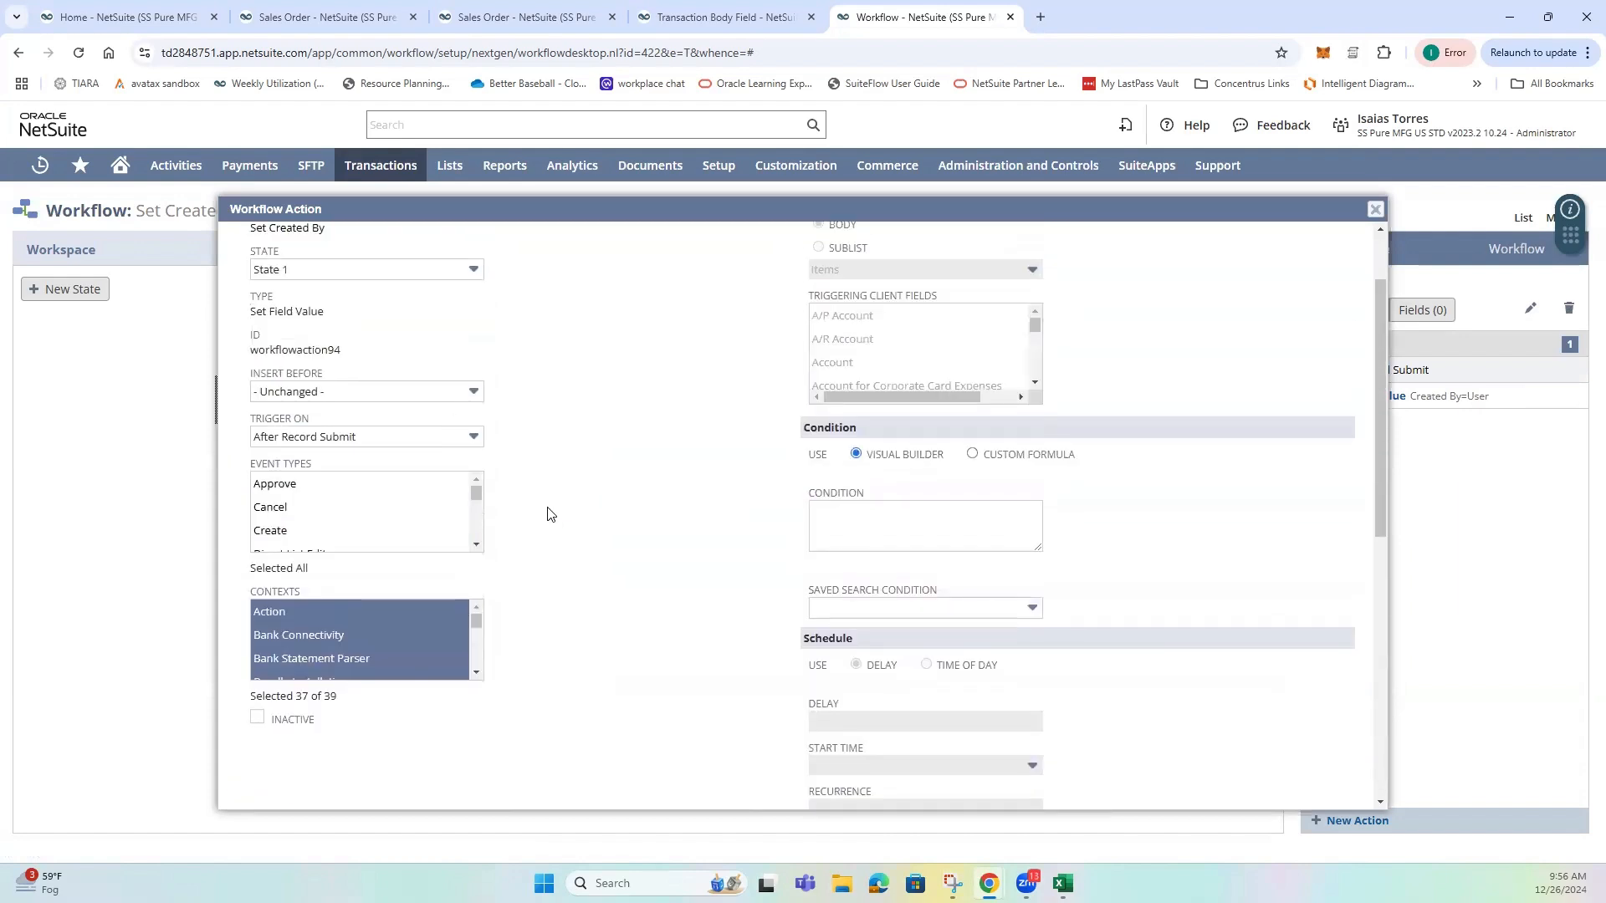
pyautogui.click(327, 244)
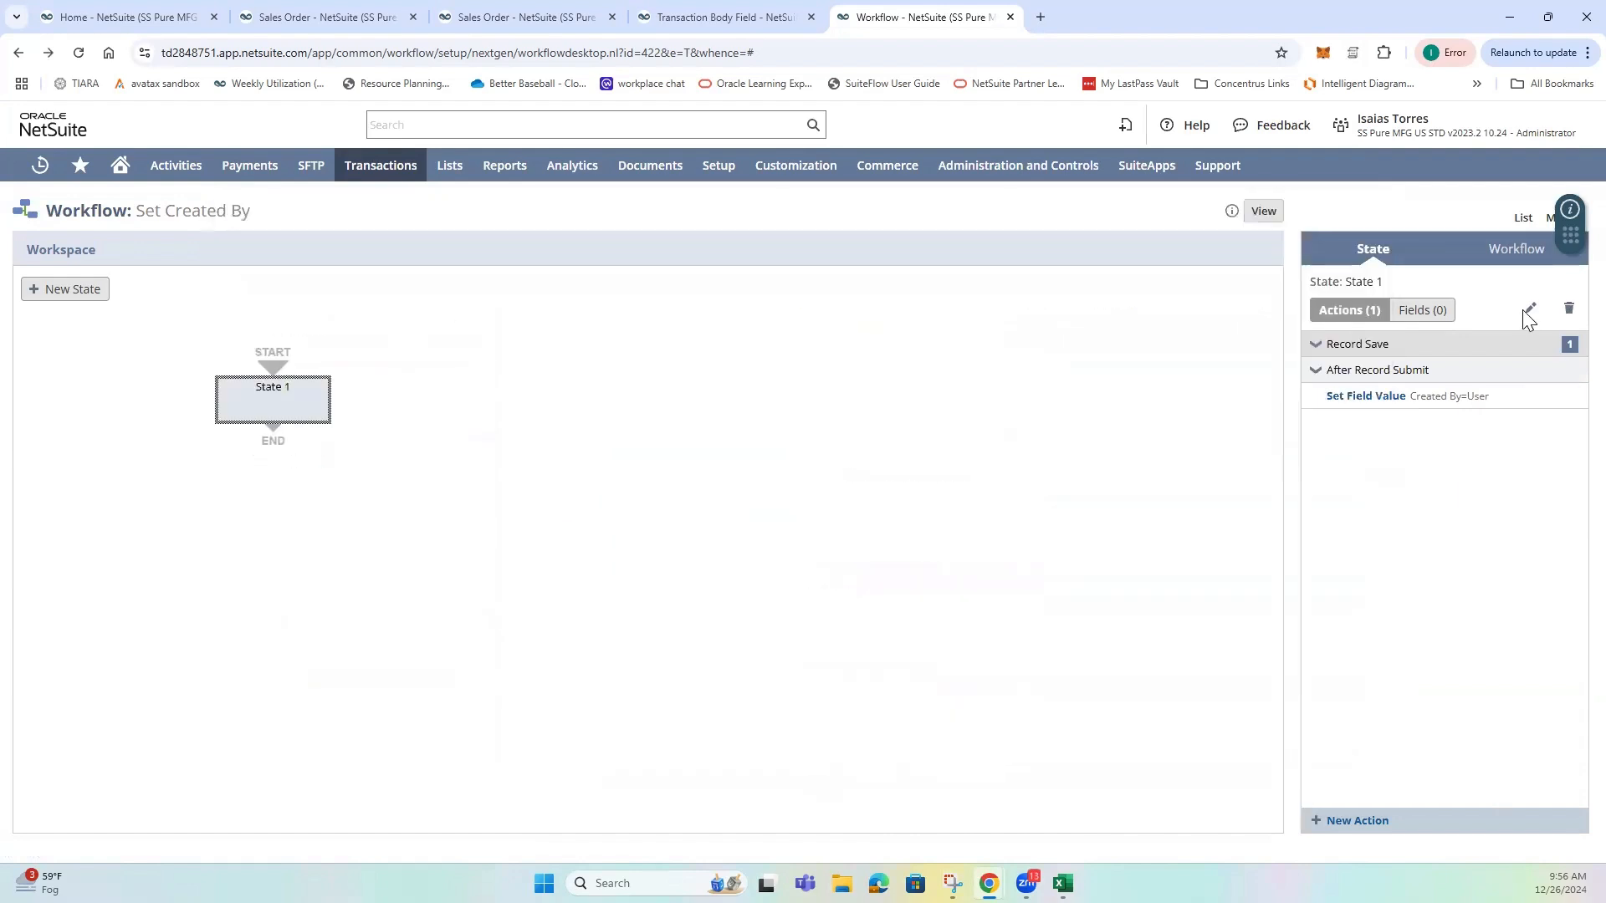
# Start a new Set Field Value action in State 1 and choose Created By as its parameter field.
pyautogui.click(1530, 310)
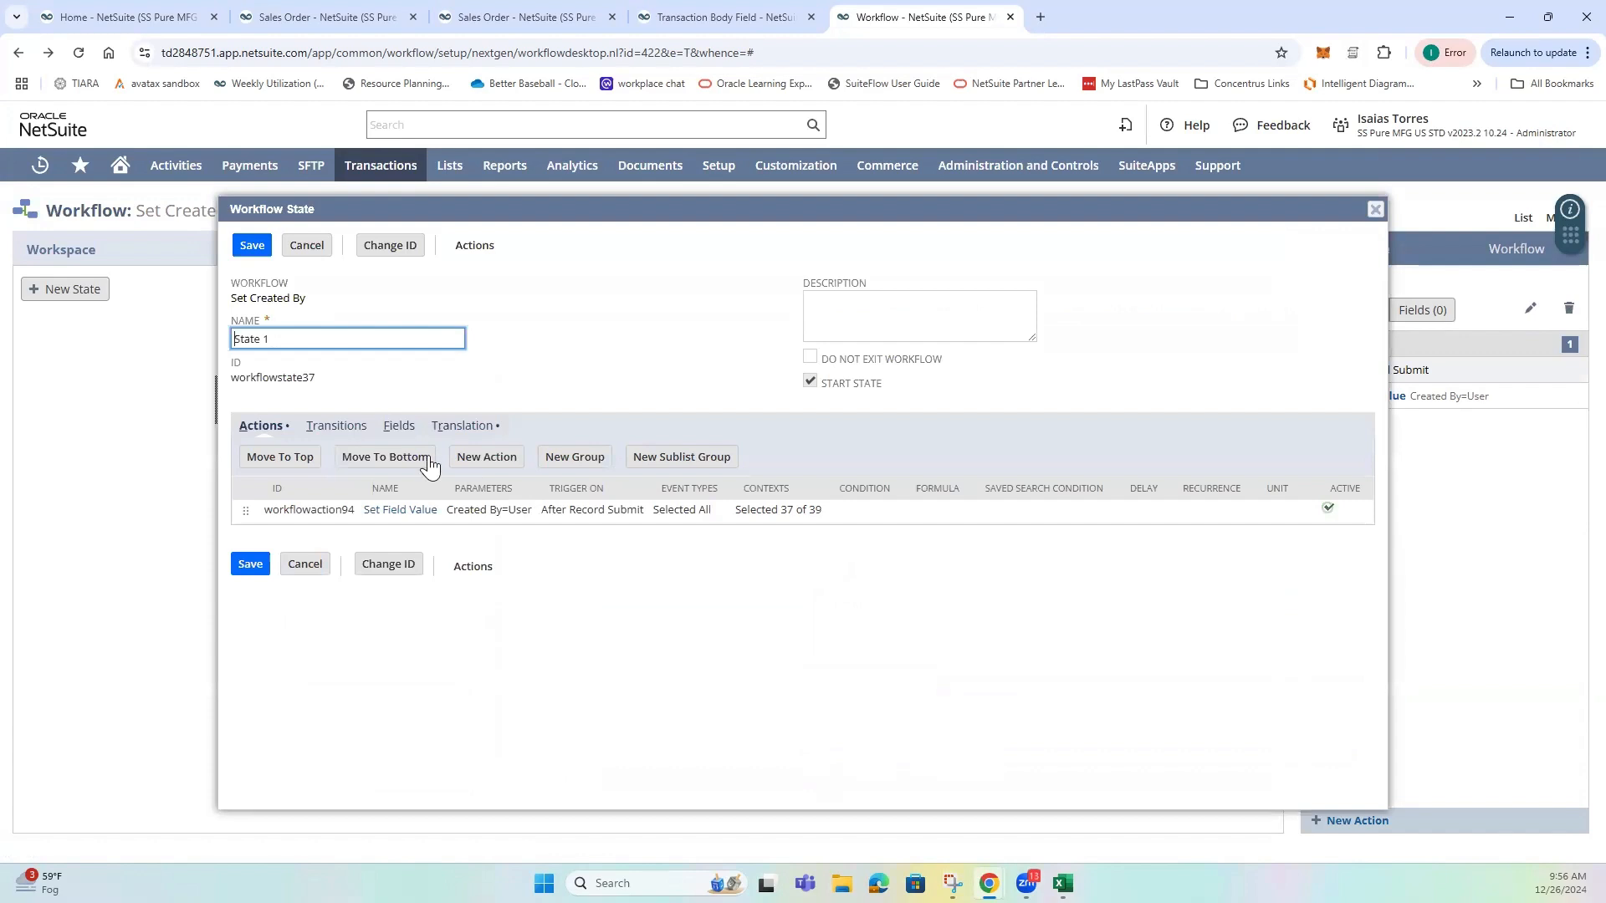
pyautogui.click(487, 458)
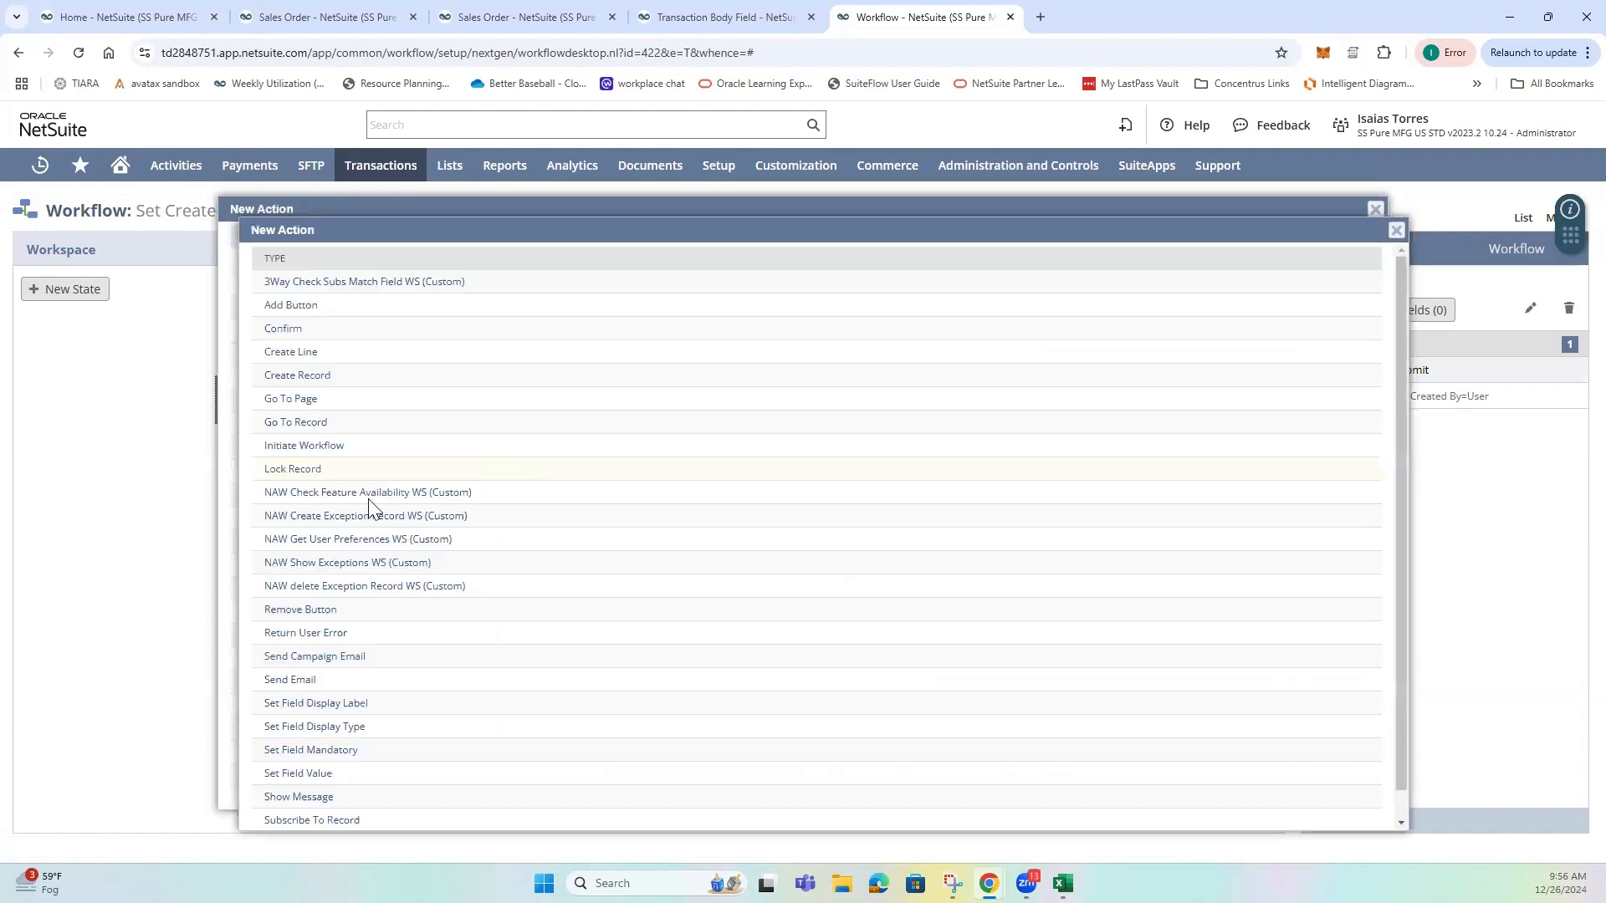
pyautogui.scroll(-1, 373, 506)
pyautogui.click(321, 751)
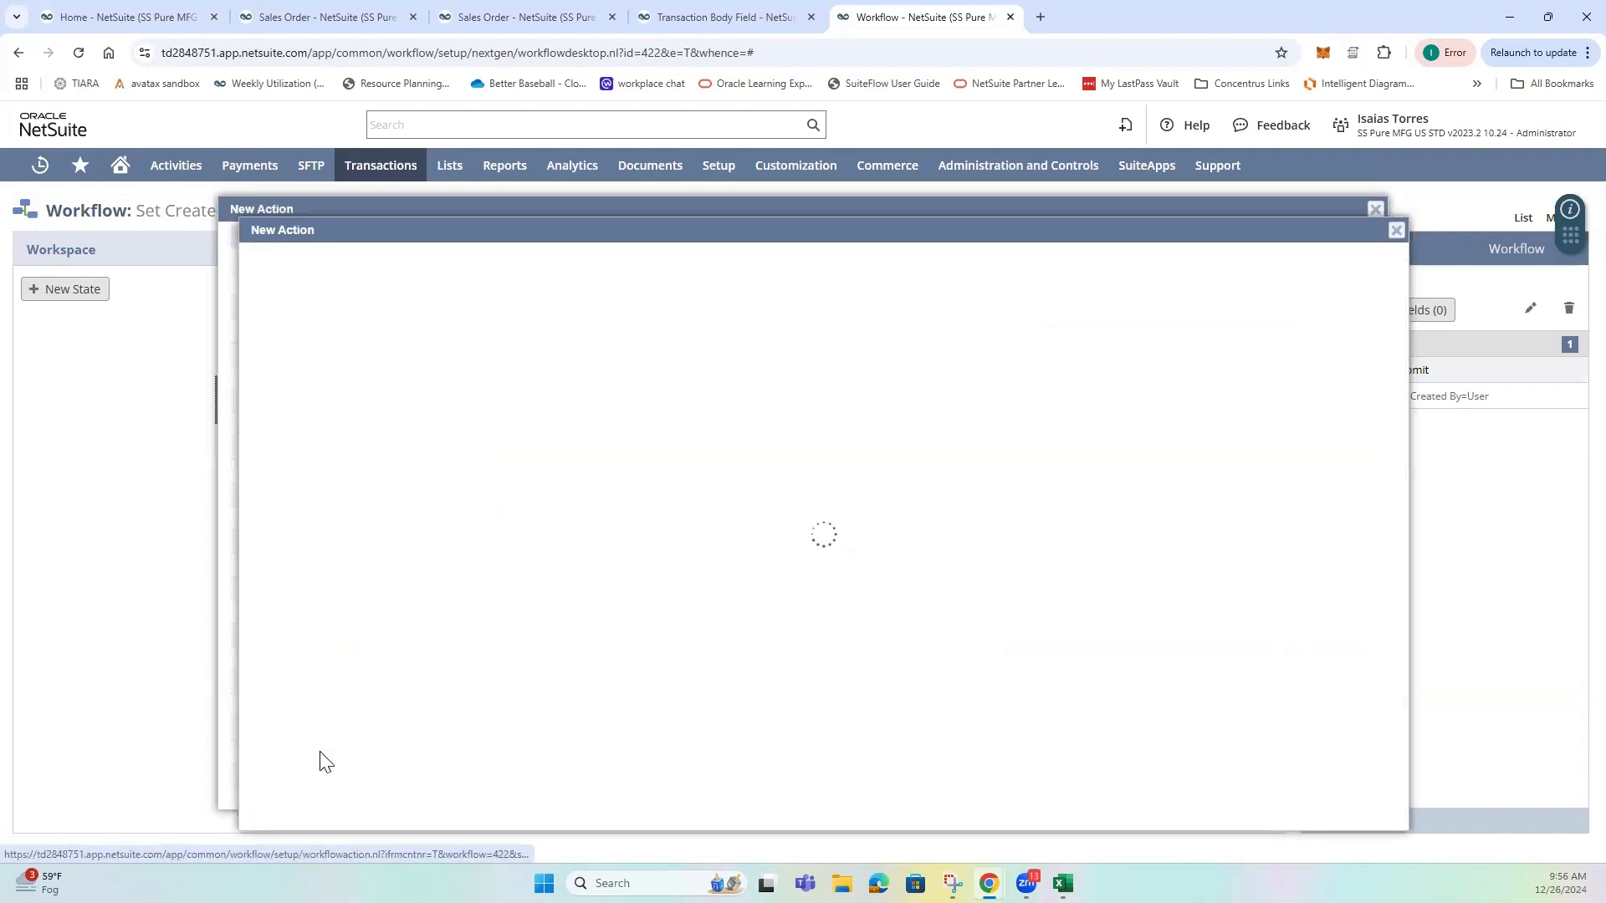
pyautogui.click(361, 536)
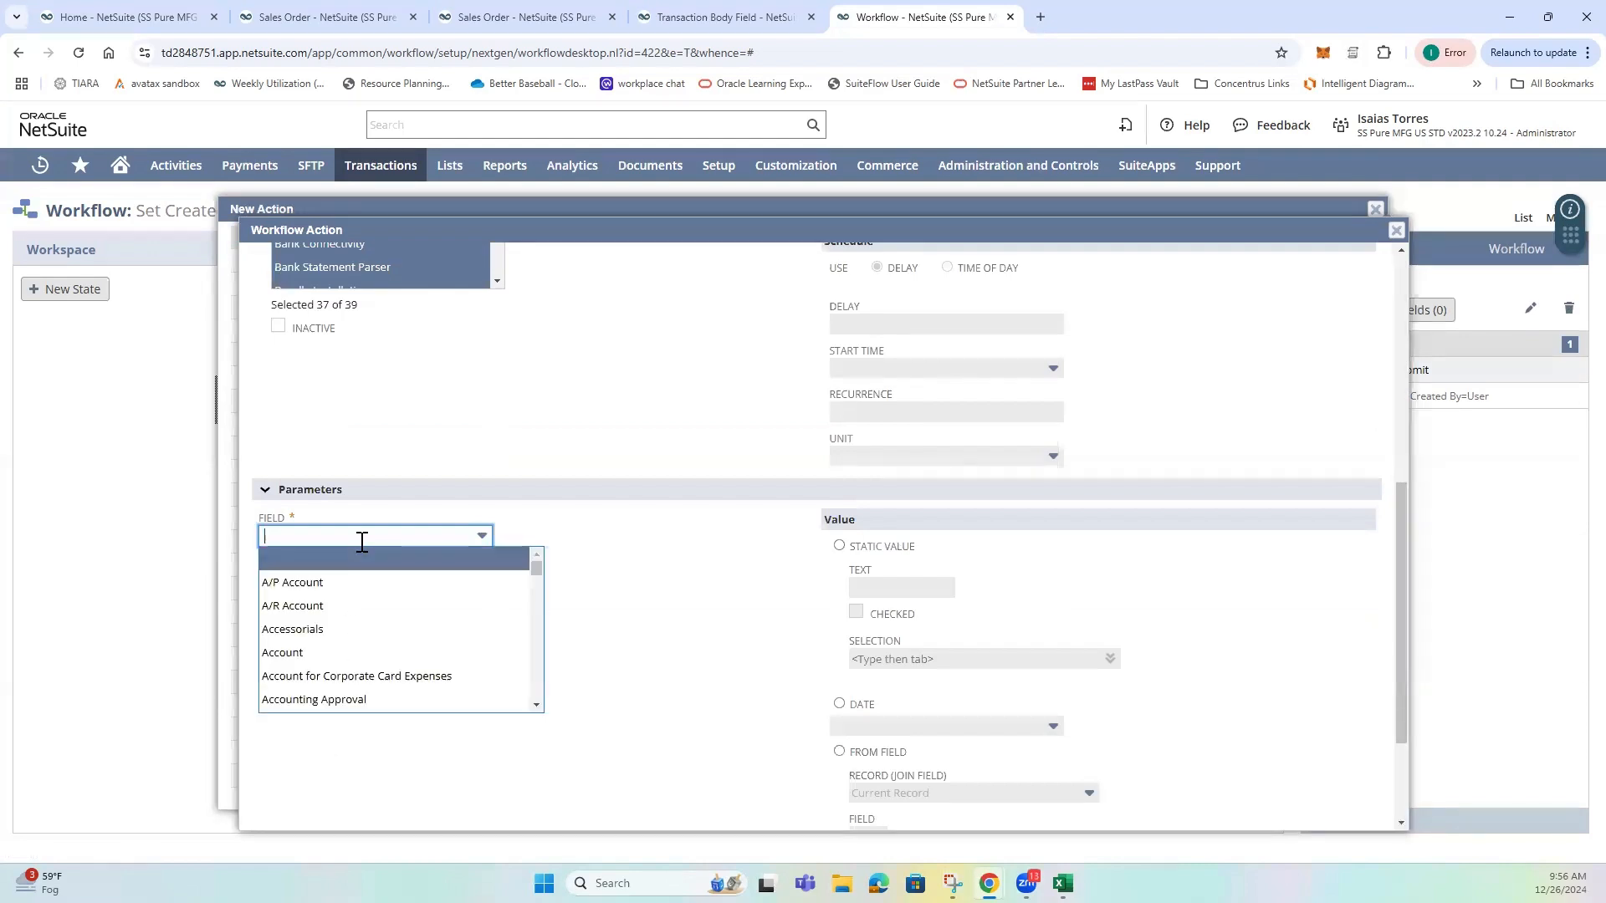
pyautogui.write('cre')
pyautogui.click(381, 585)
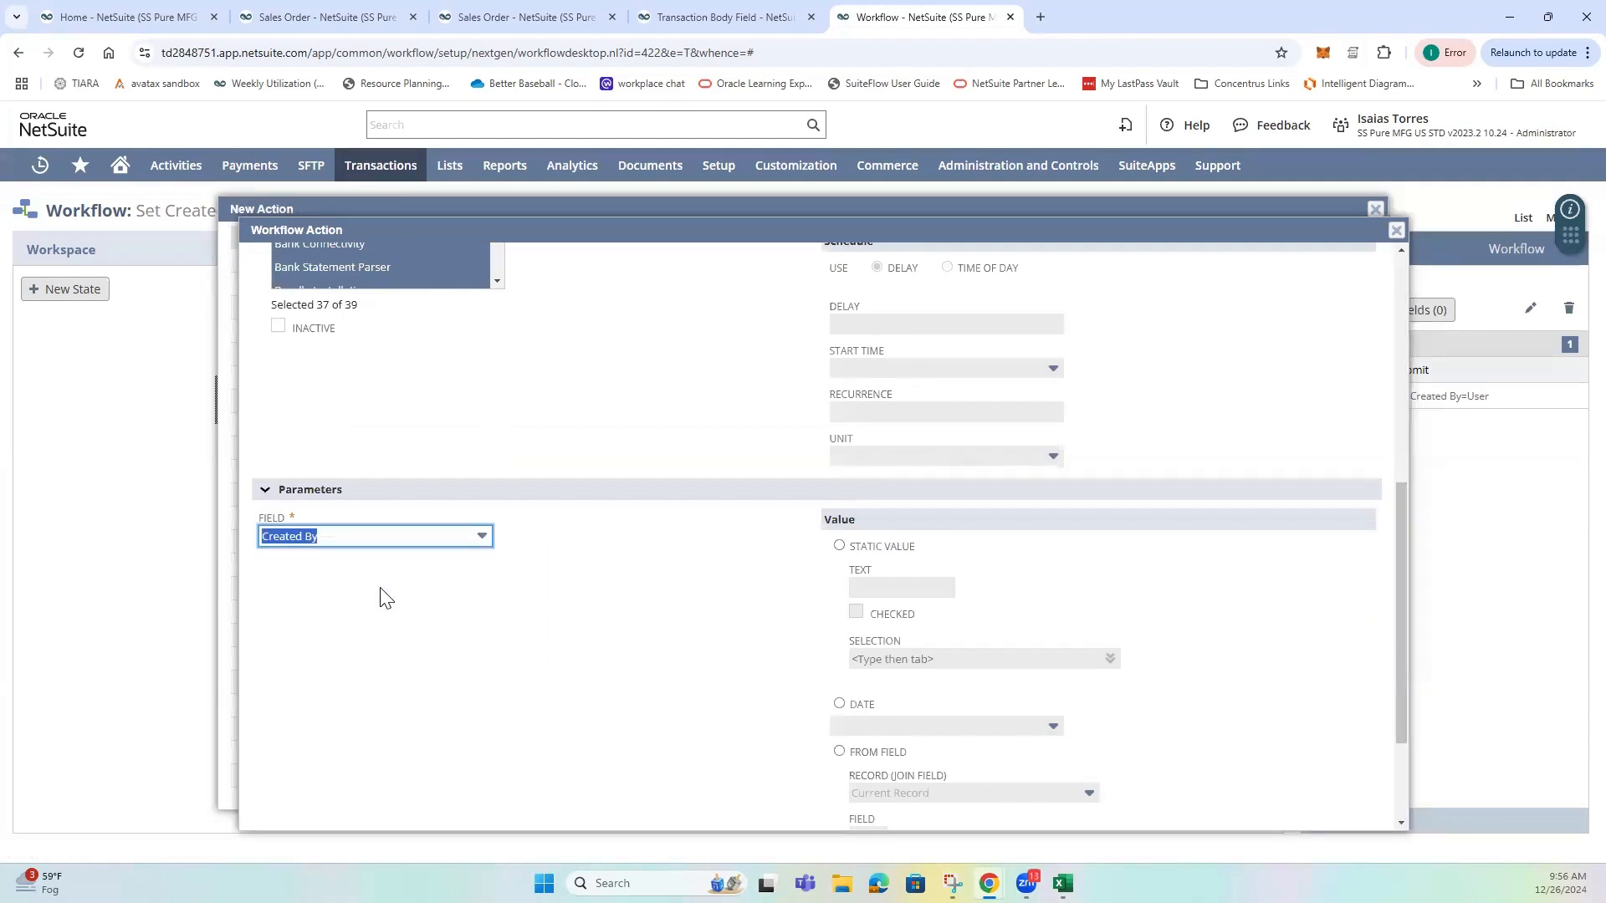
# Source the new action's value from the User field of the current record.
pyautogui.scroll(-2, 786, 617)
pyautogui.scroll(2, 786, 617)
pyautogui.scroll(-2, 832, 595)
pyautogui.click(840, 590)
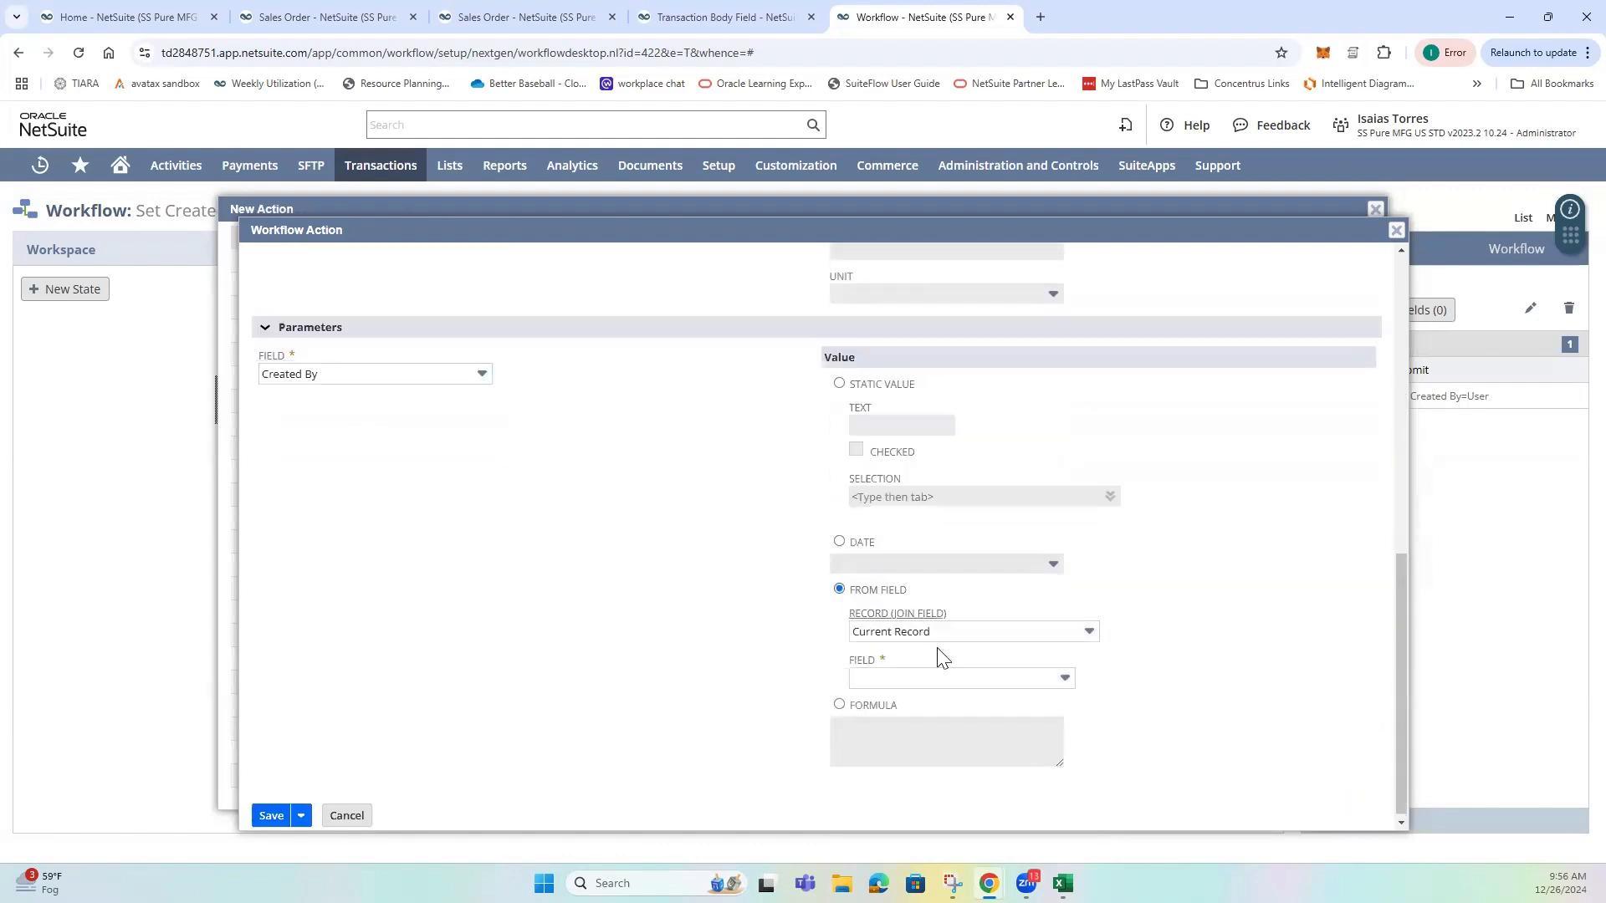
pyautogui.click(918, 679)
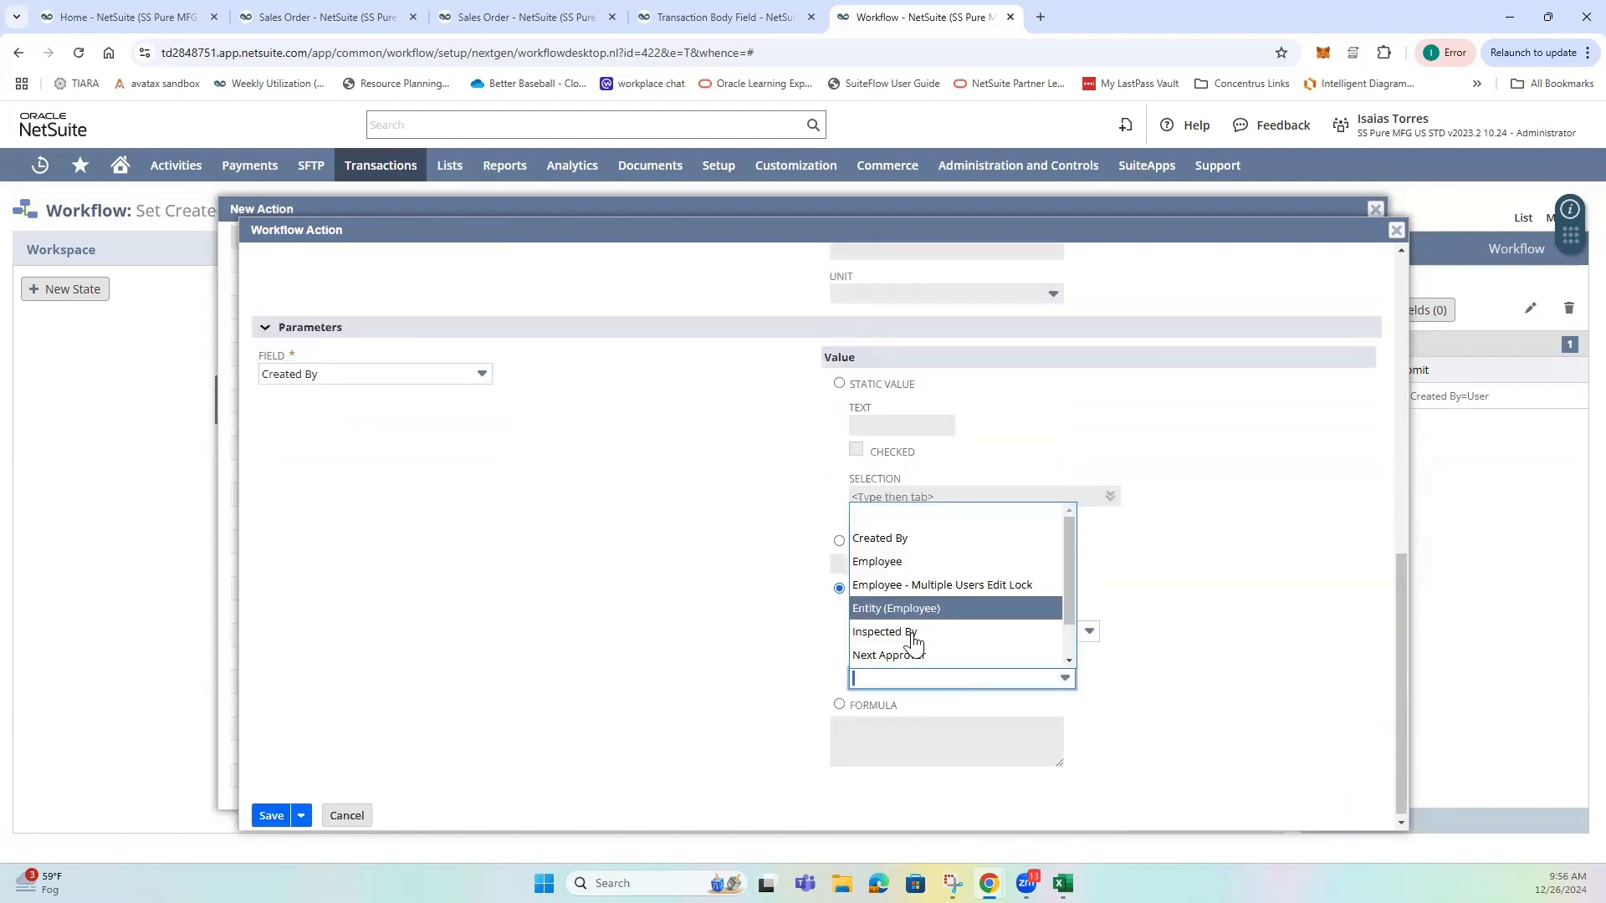
pyautogui.scroll(-1, 904, 667)
pyautogui.click(894, 660)
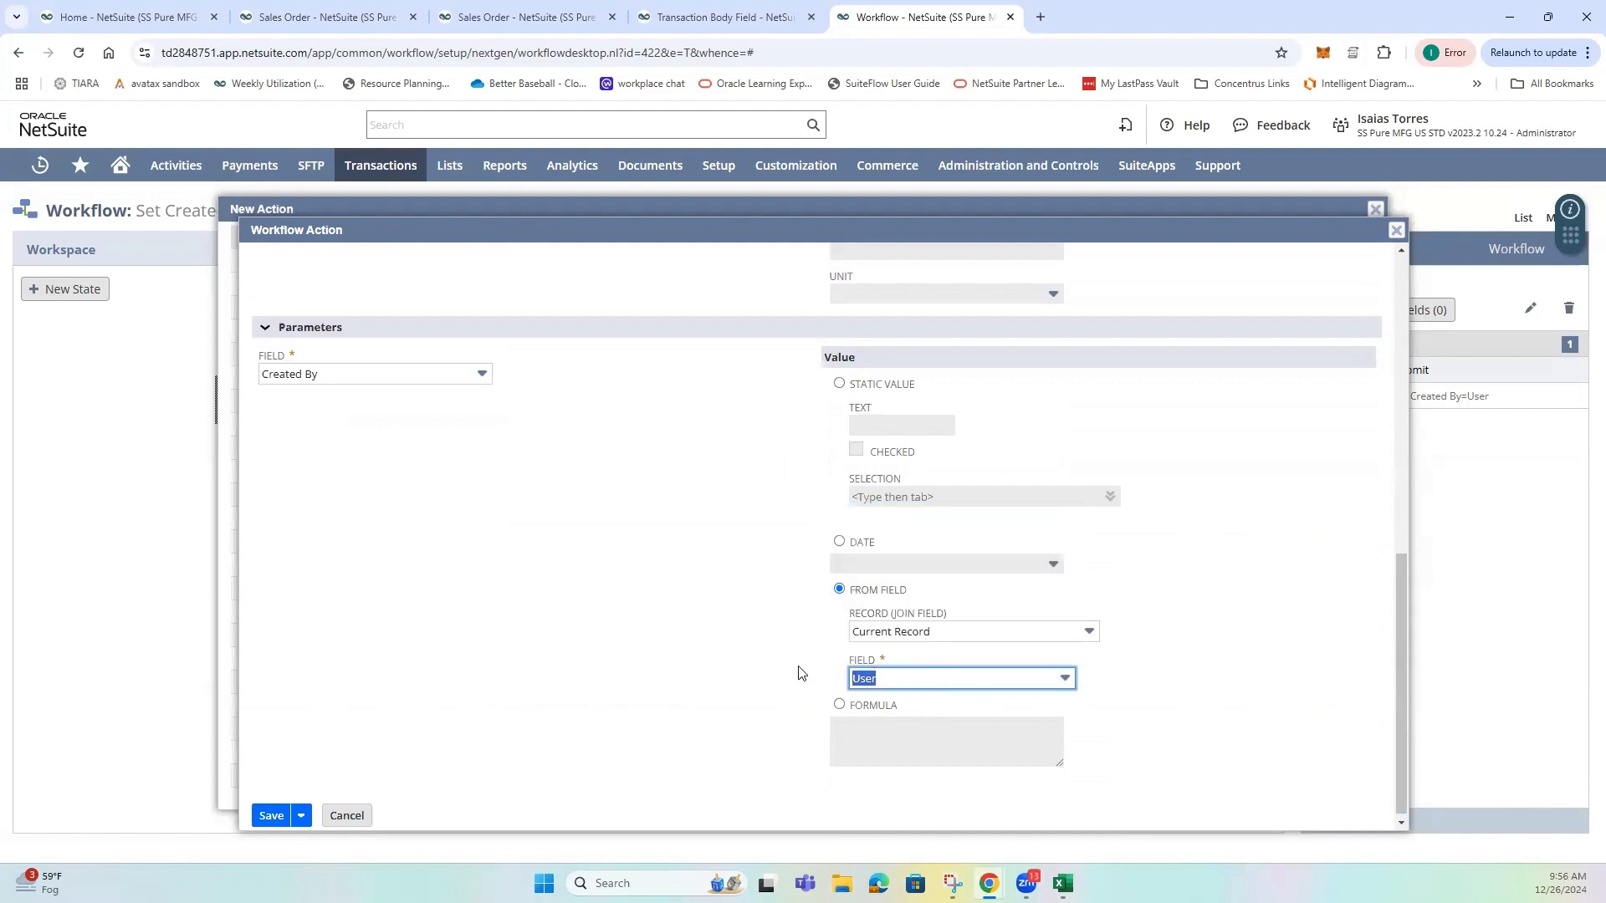
pyautogui.click(853, 680)
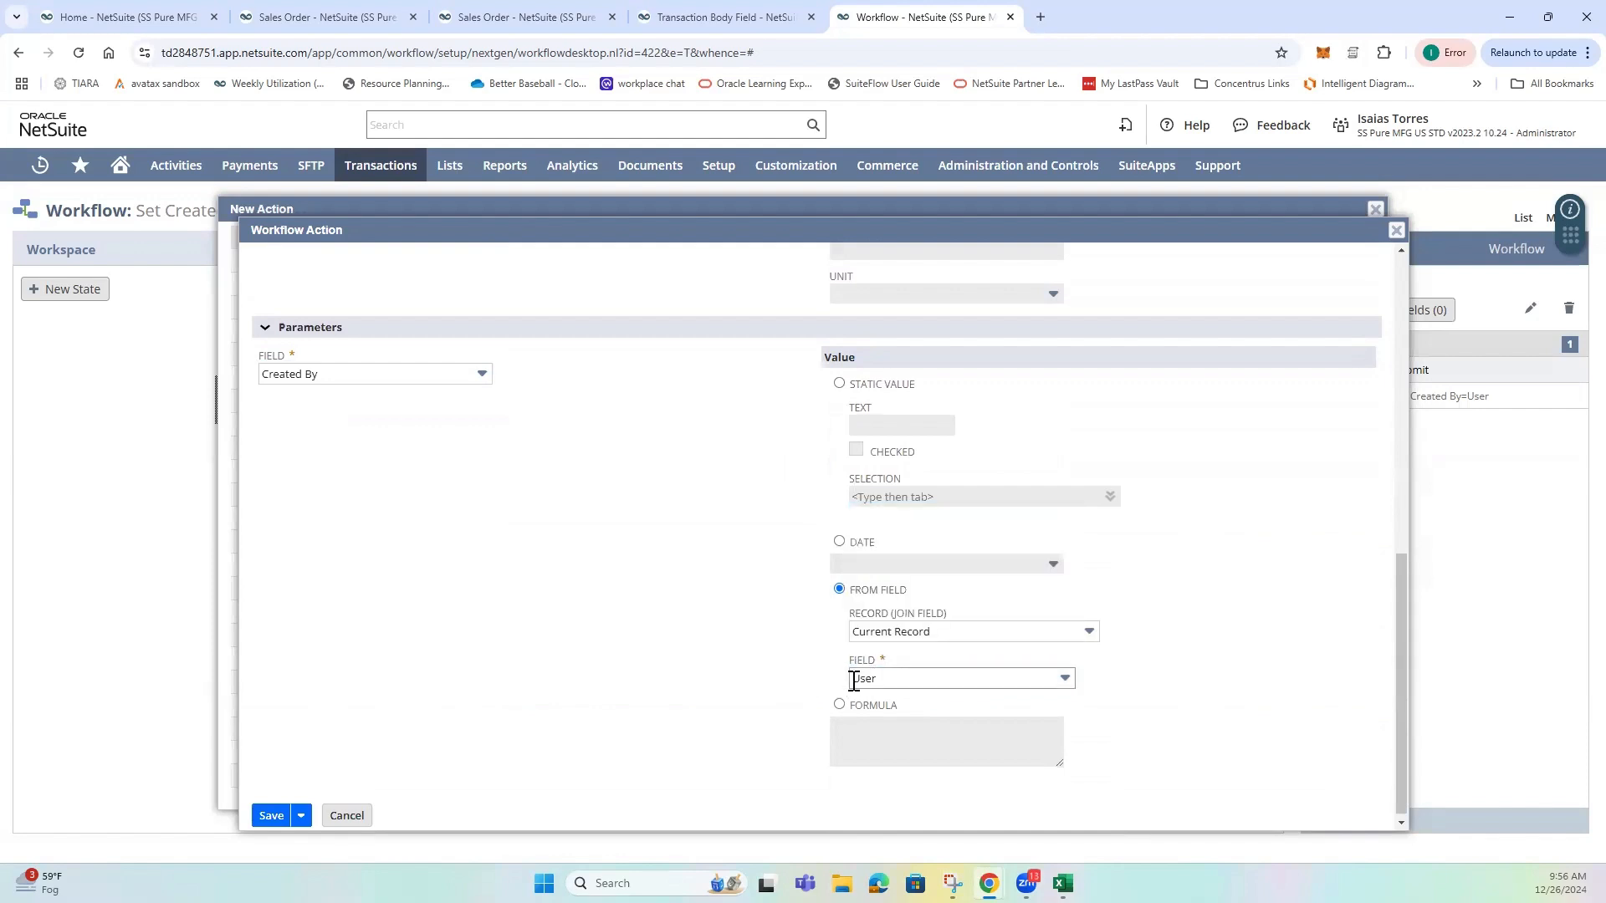
# Look through the new action's Trigger On options and cancel the action without saving.
pyautogui.scroll(6, 736, 653)
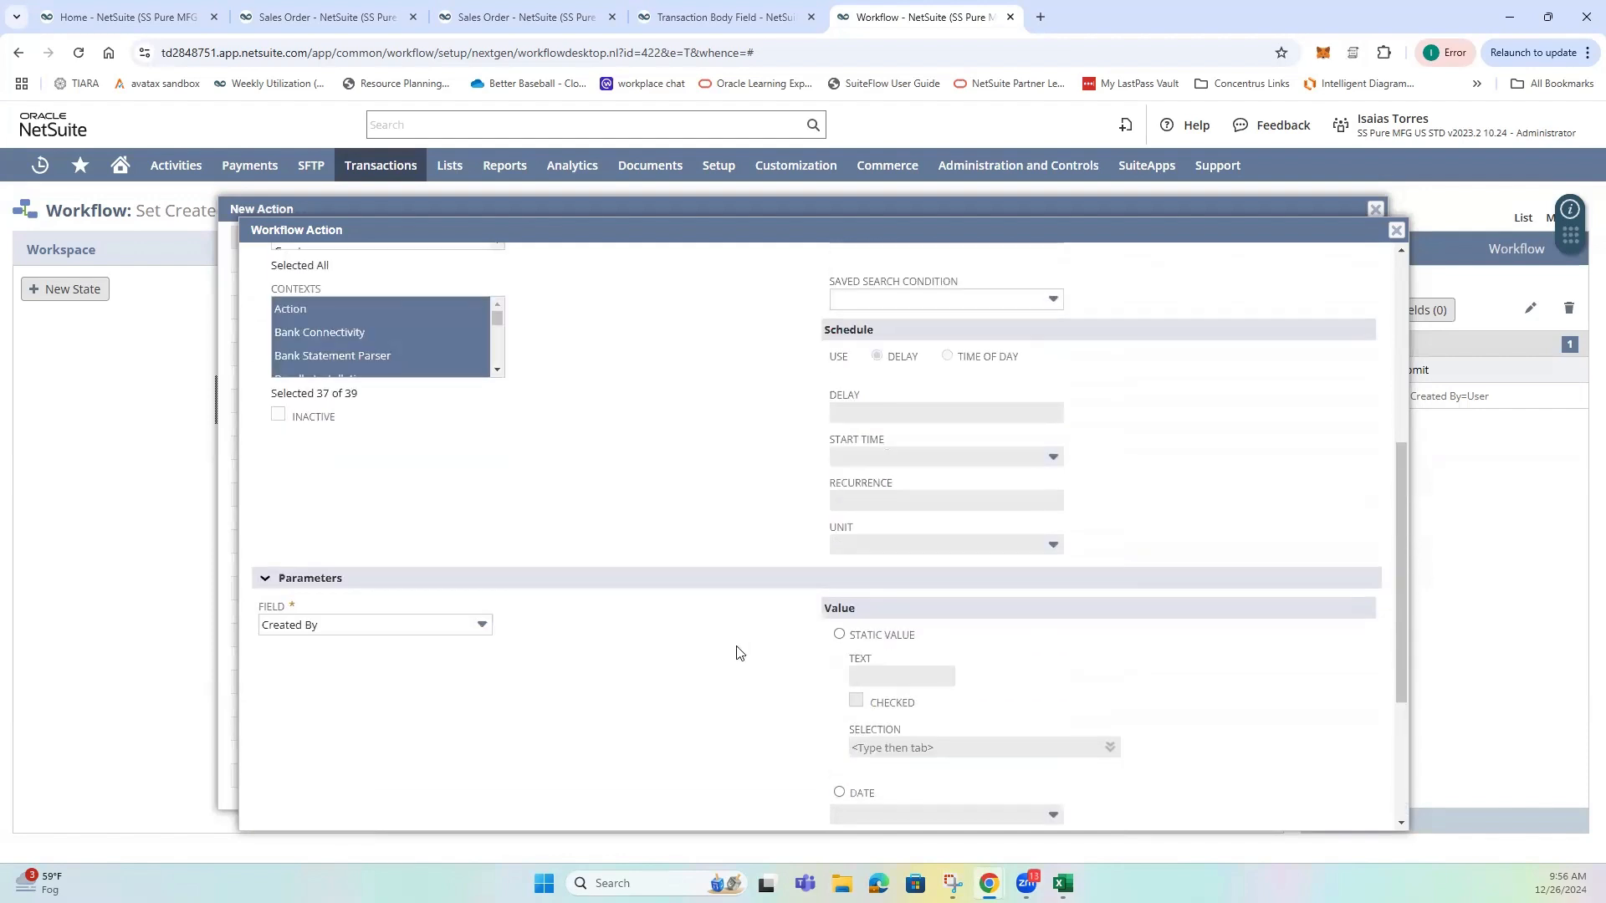
pyautogui.click(379, 384)
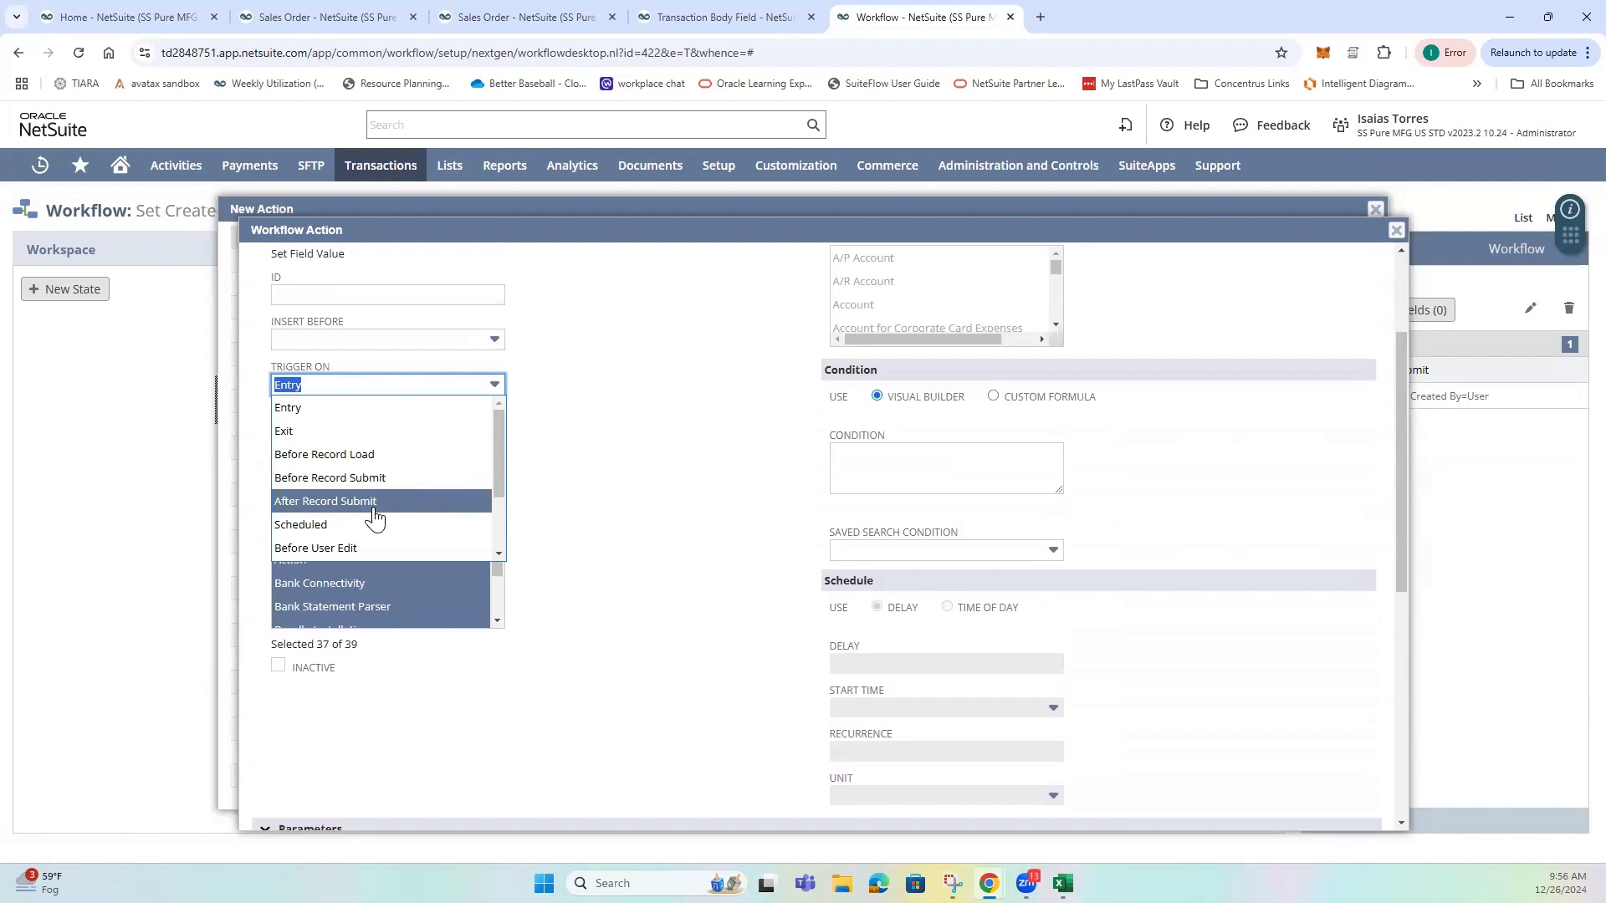
pyautogui.click(740, 553)
pyautogui.scroll(-6, 692, 567)
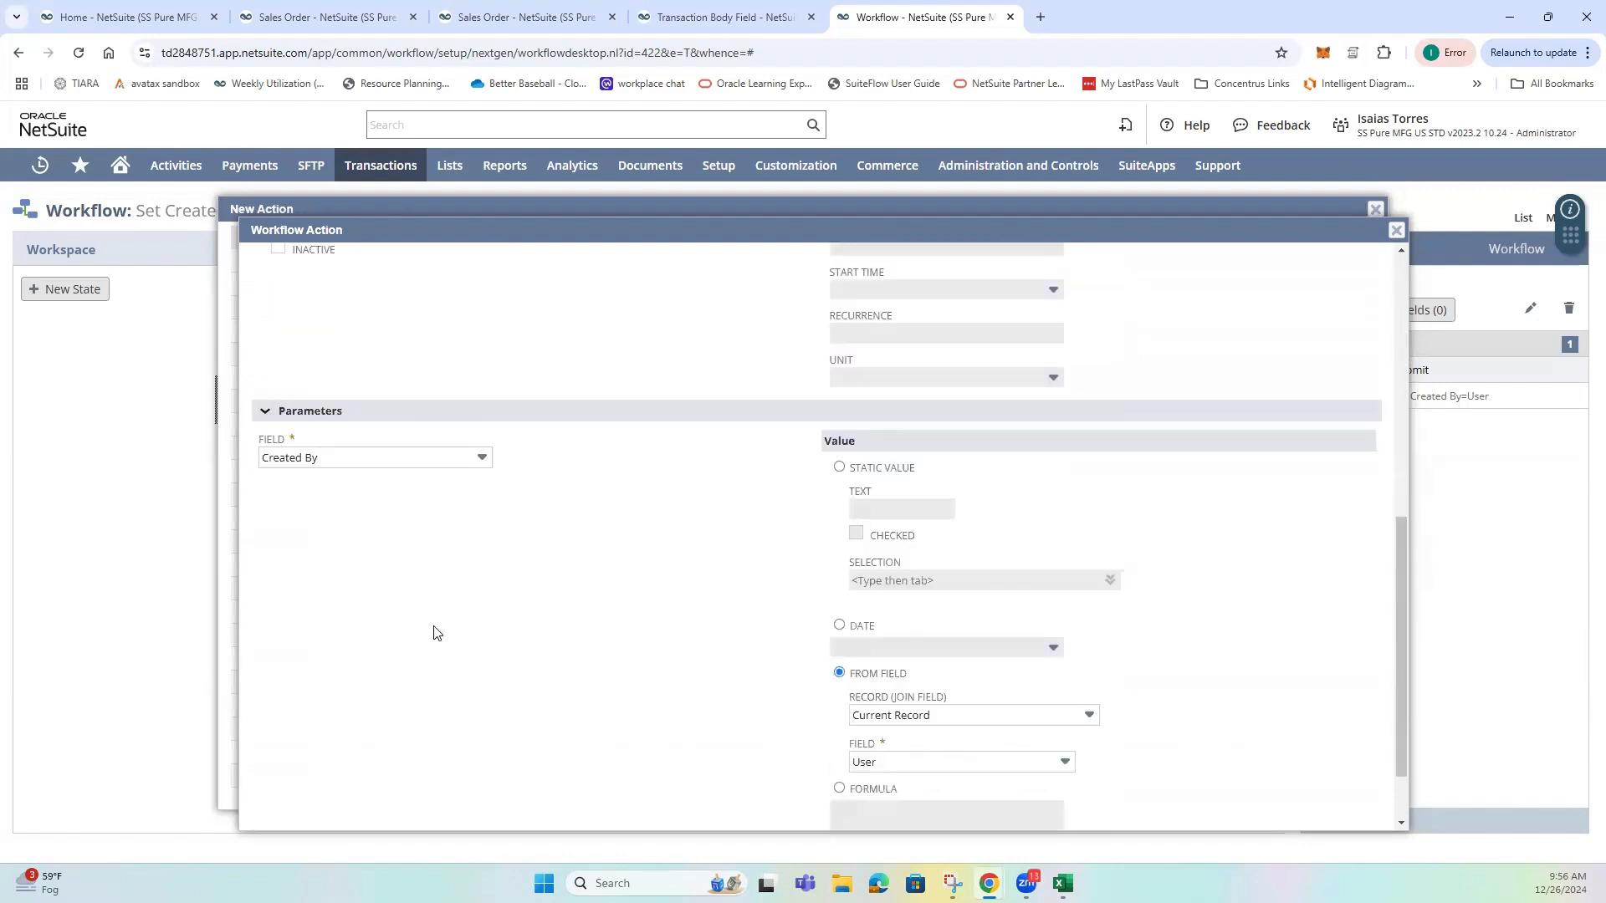
pyautogui.click(348, 810)
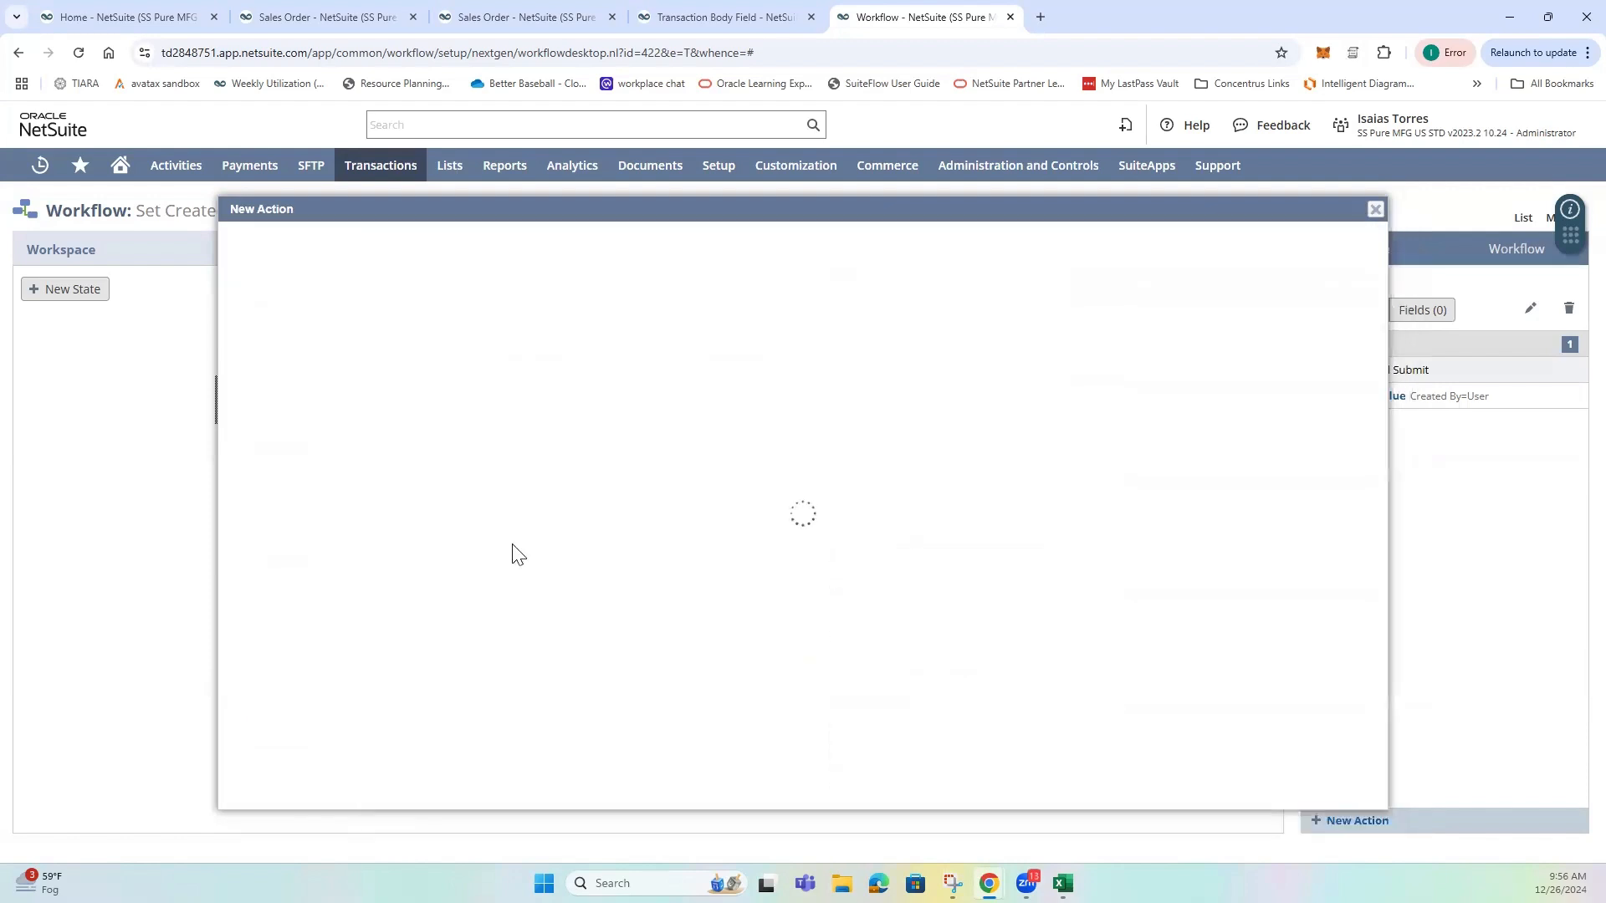
# Review the existing Set Field Value action's parameters, value source and trigger, and close the action and state without saving.
pyautogui.click(421, 516)
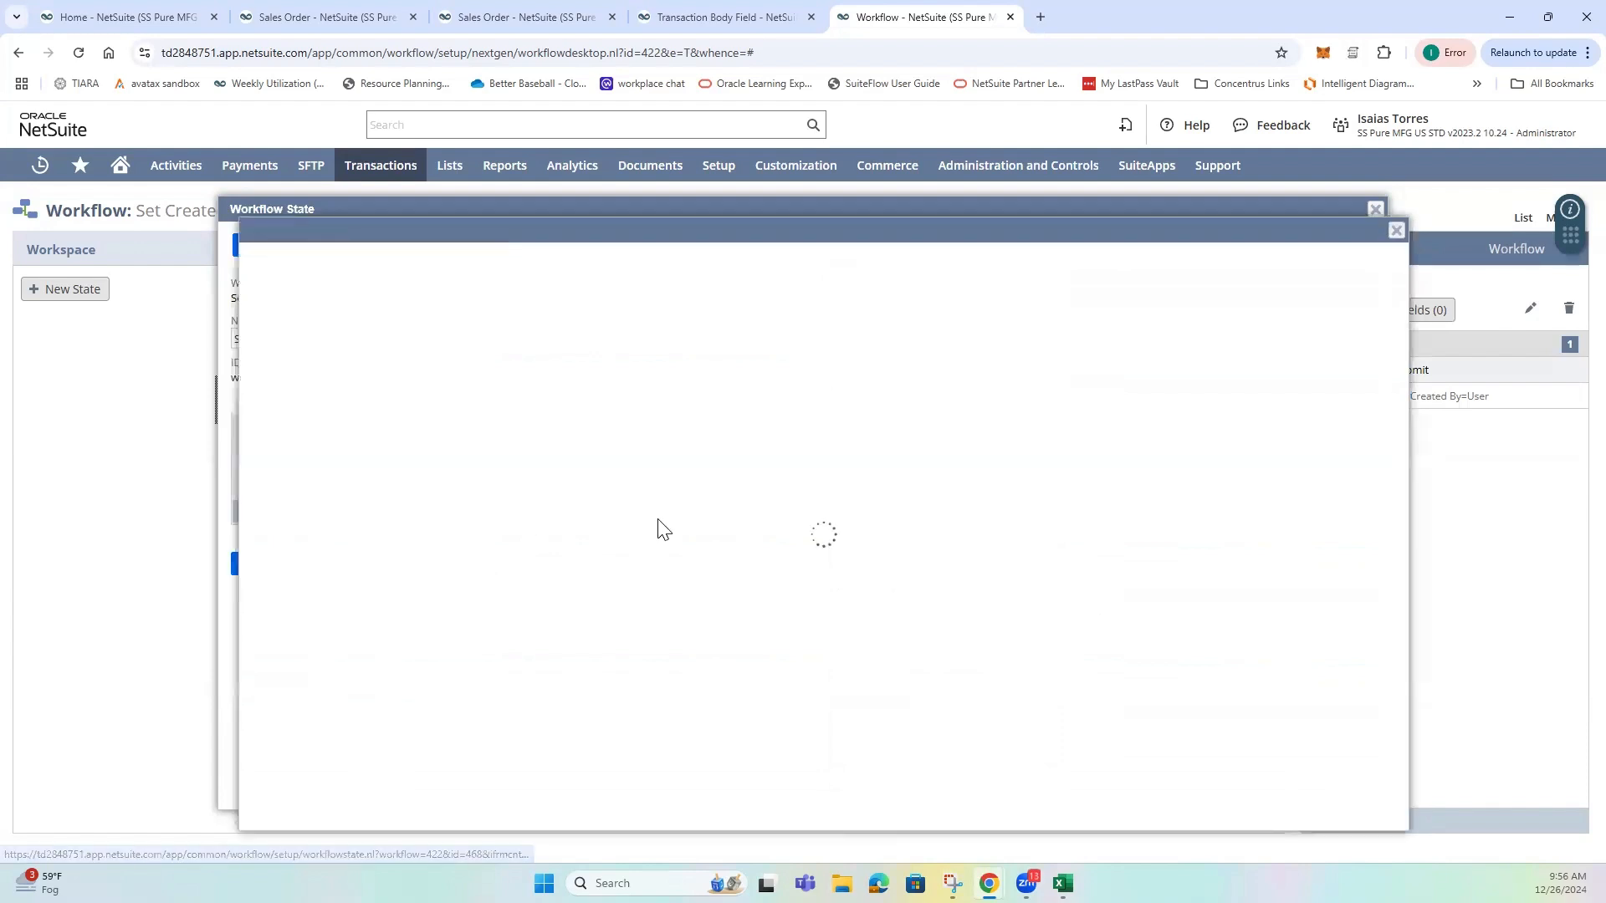
pyautogui.scroll(-2, 677, 560)
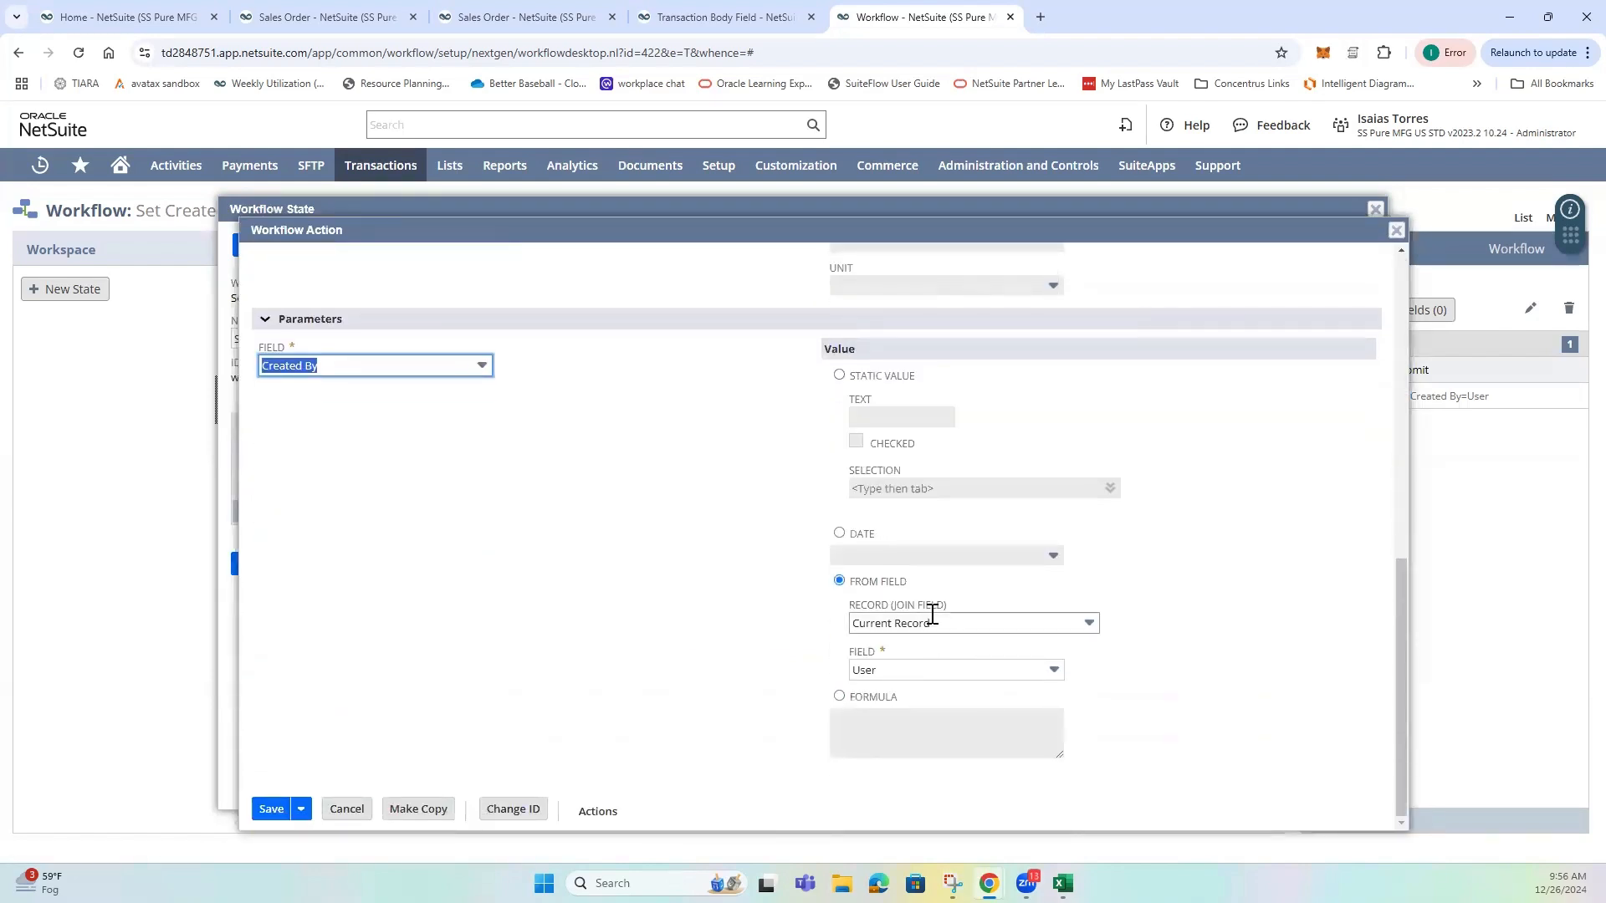
pyautogui.scroll(6, 777, 631)
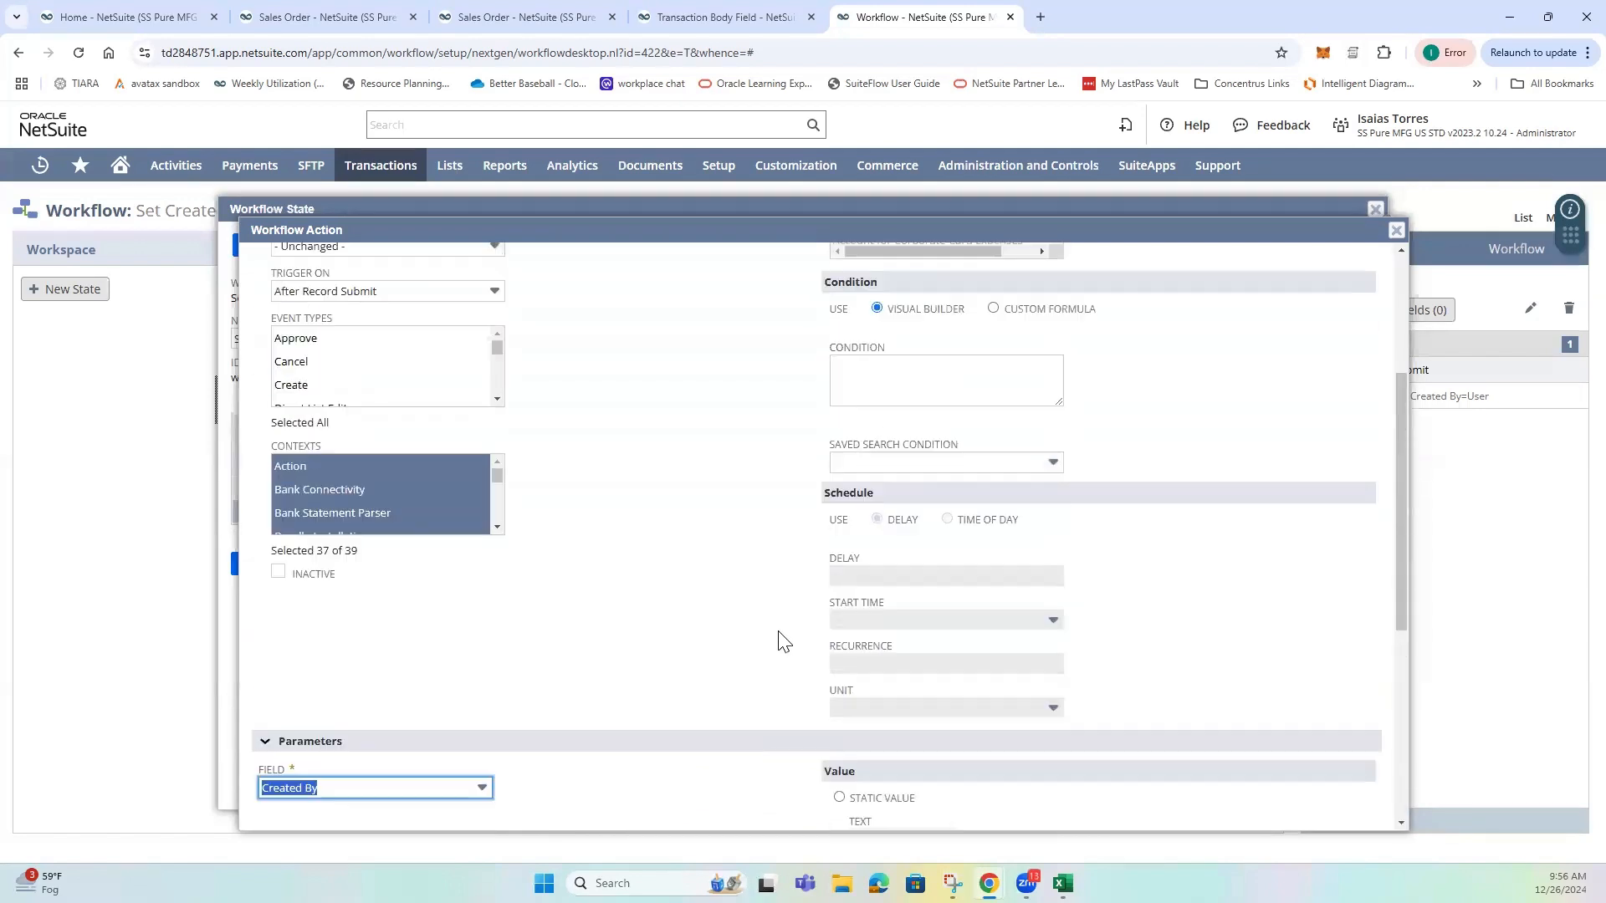
pyautogui.click(1397, 230)
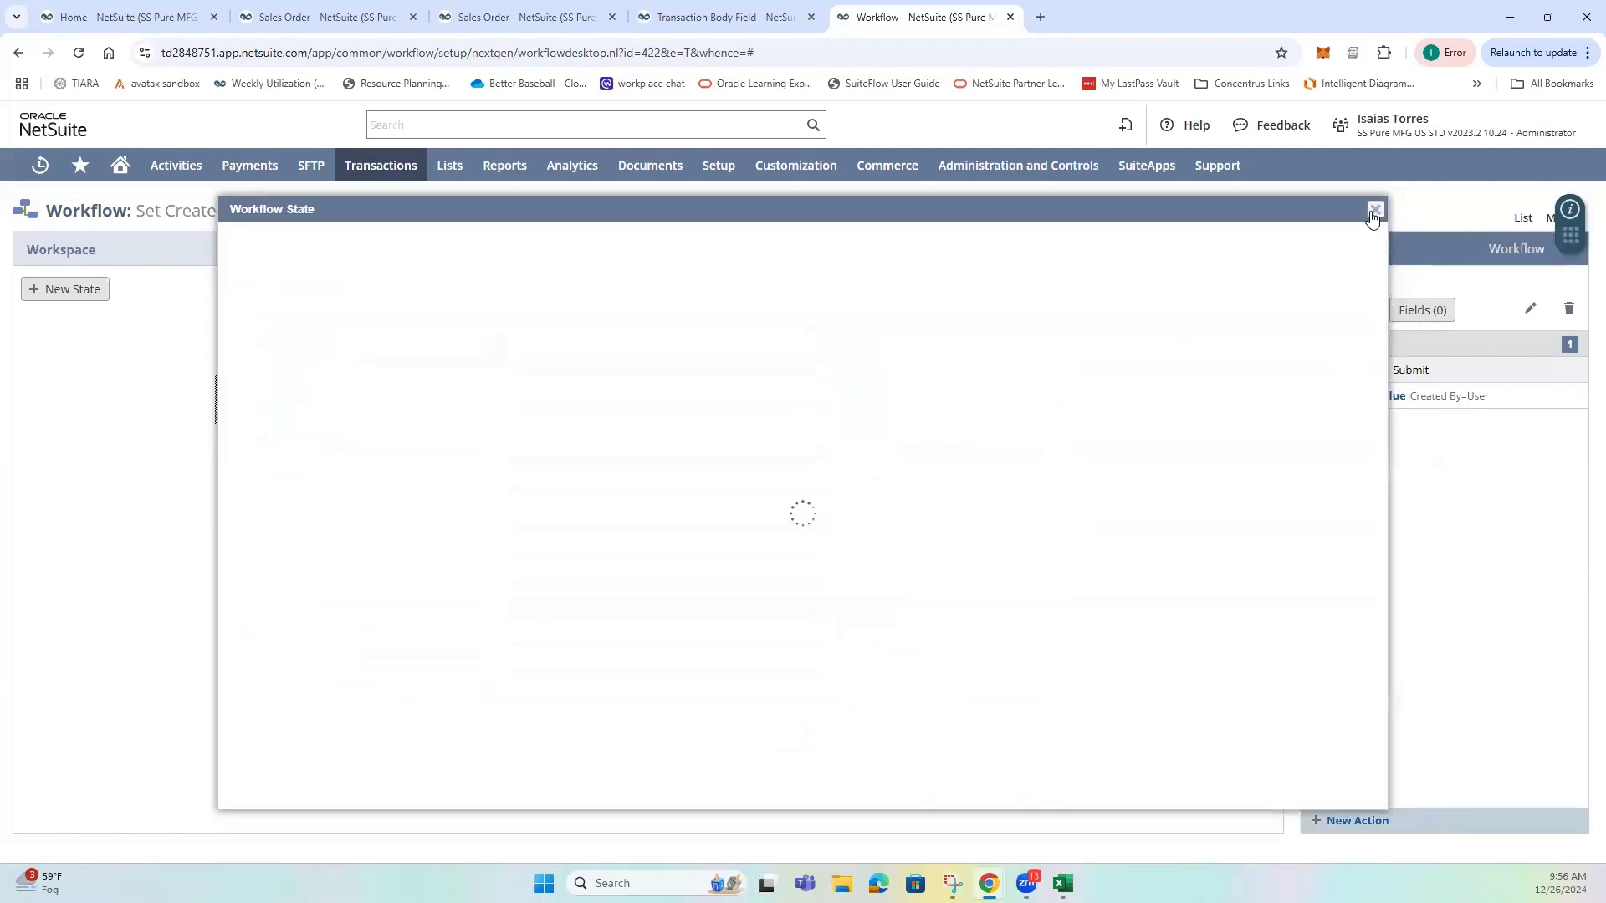
pyautogui.click(1375, 209)
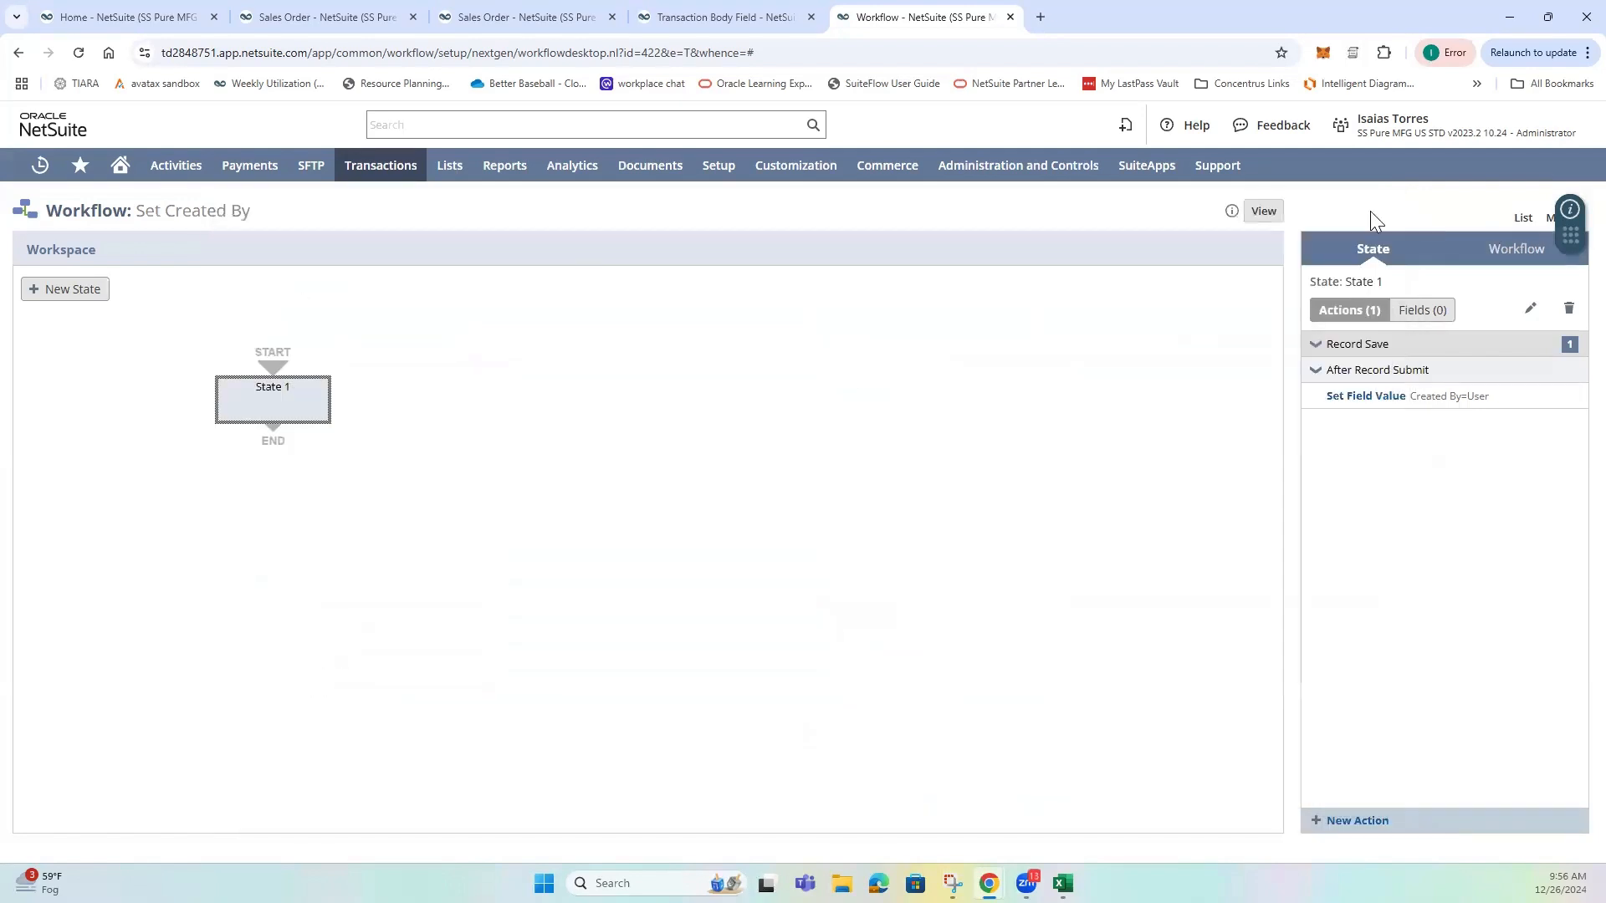
# On the unsaved sales order, choose Divavu Co. as the customer and set the status to Pending Fulfillment.
pyautogui.click(485, 17)
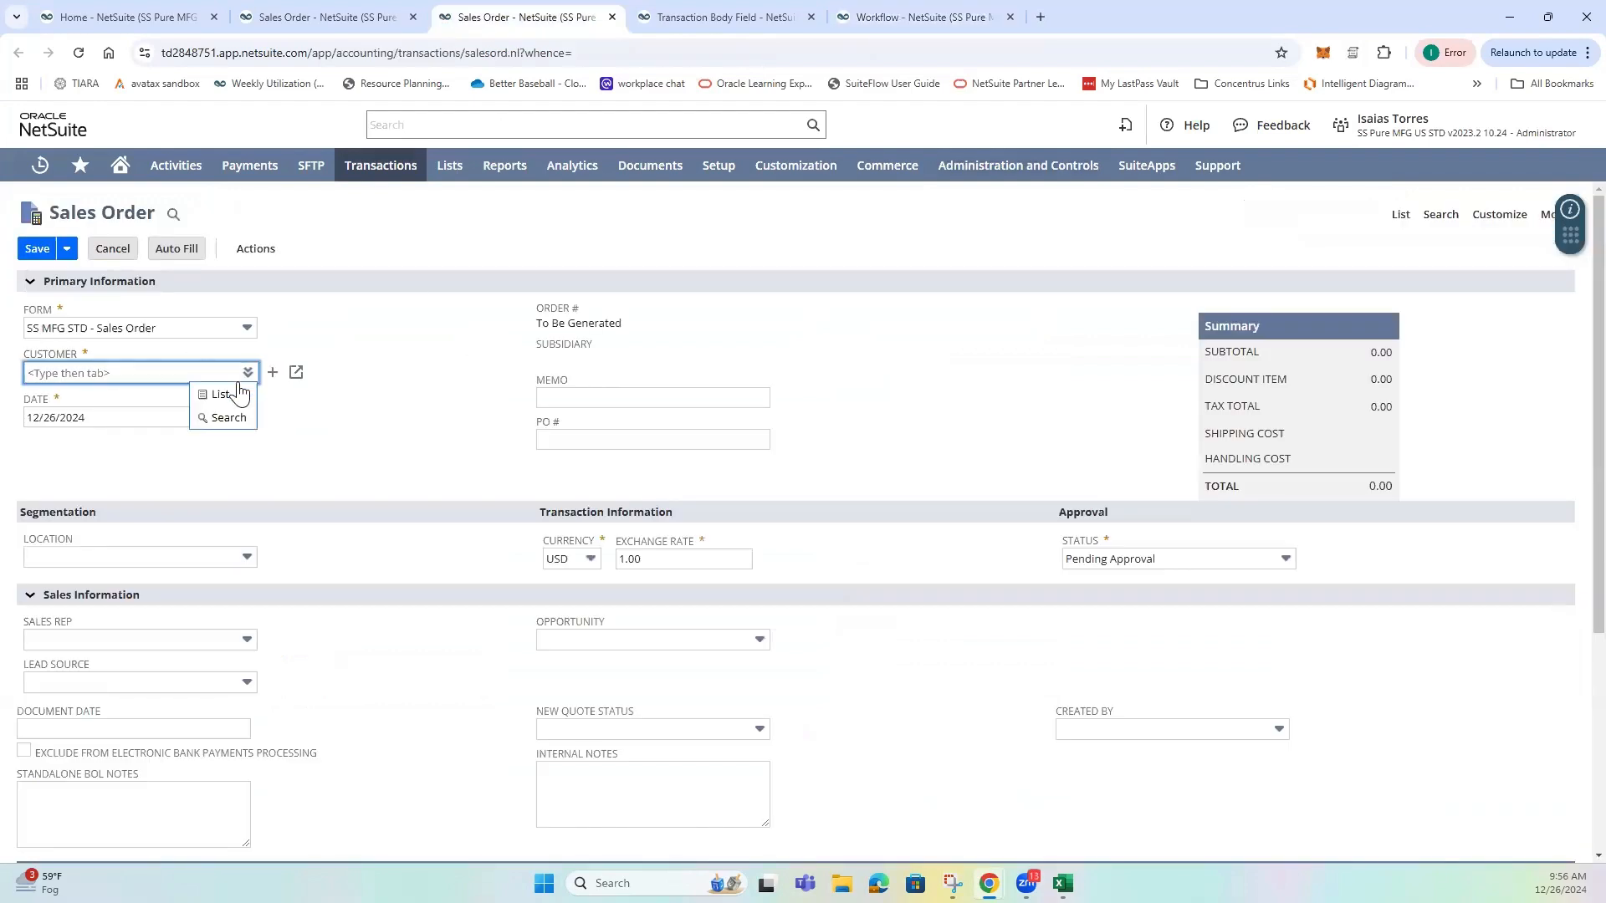
pyautogui.click(240, 391)
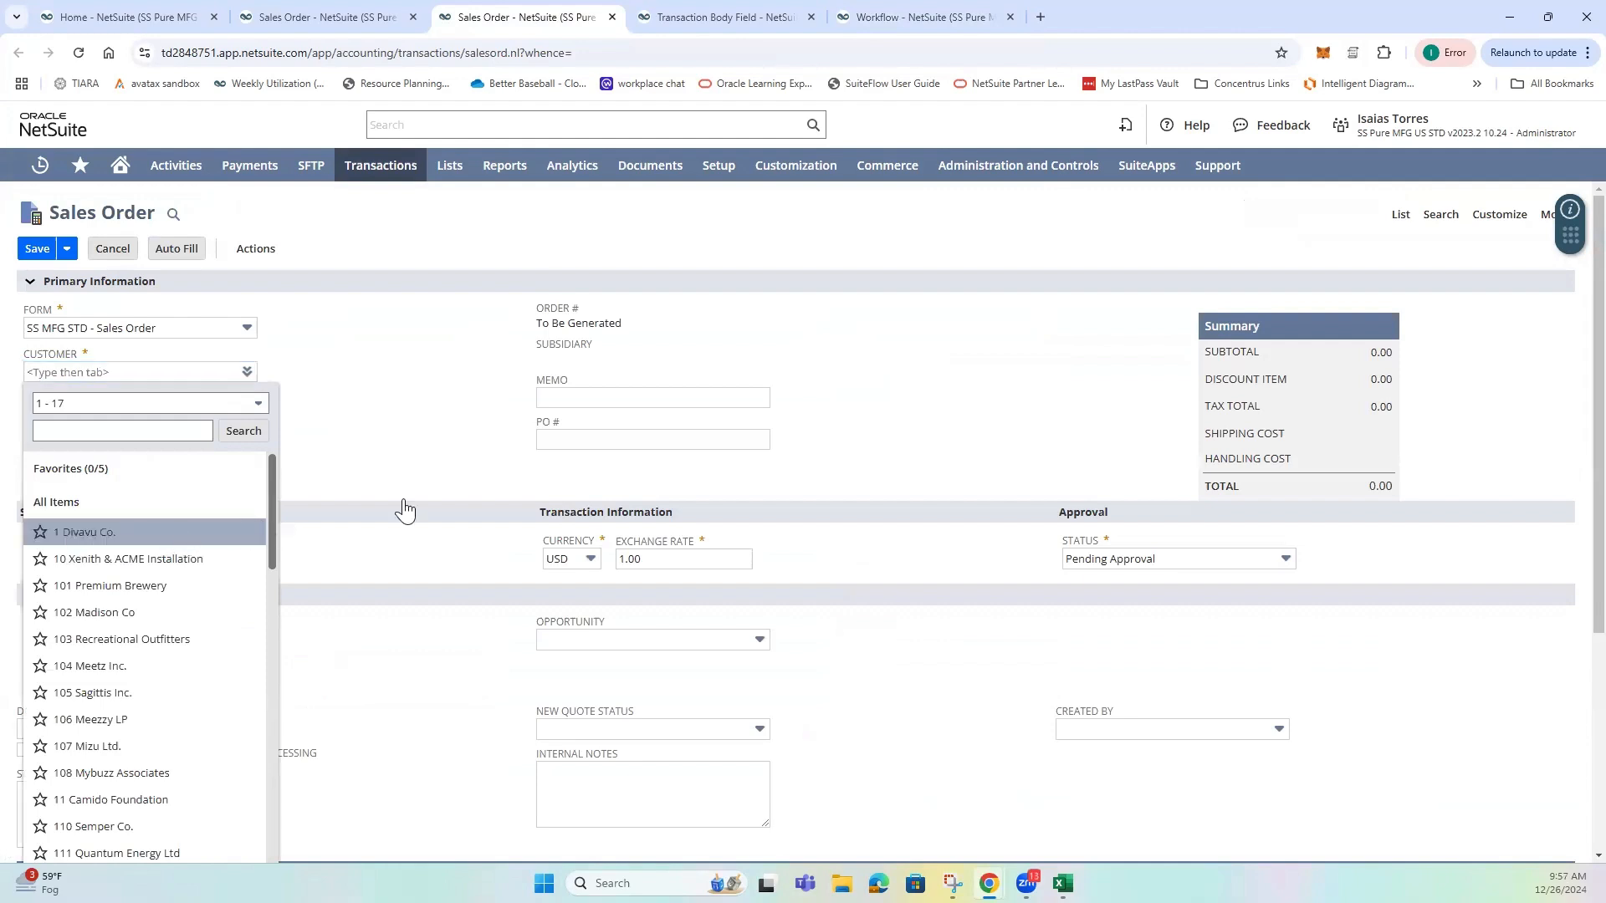
pyautogui.press('Return')
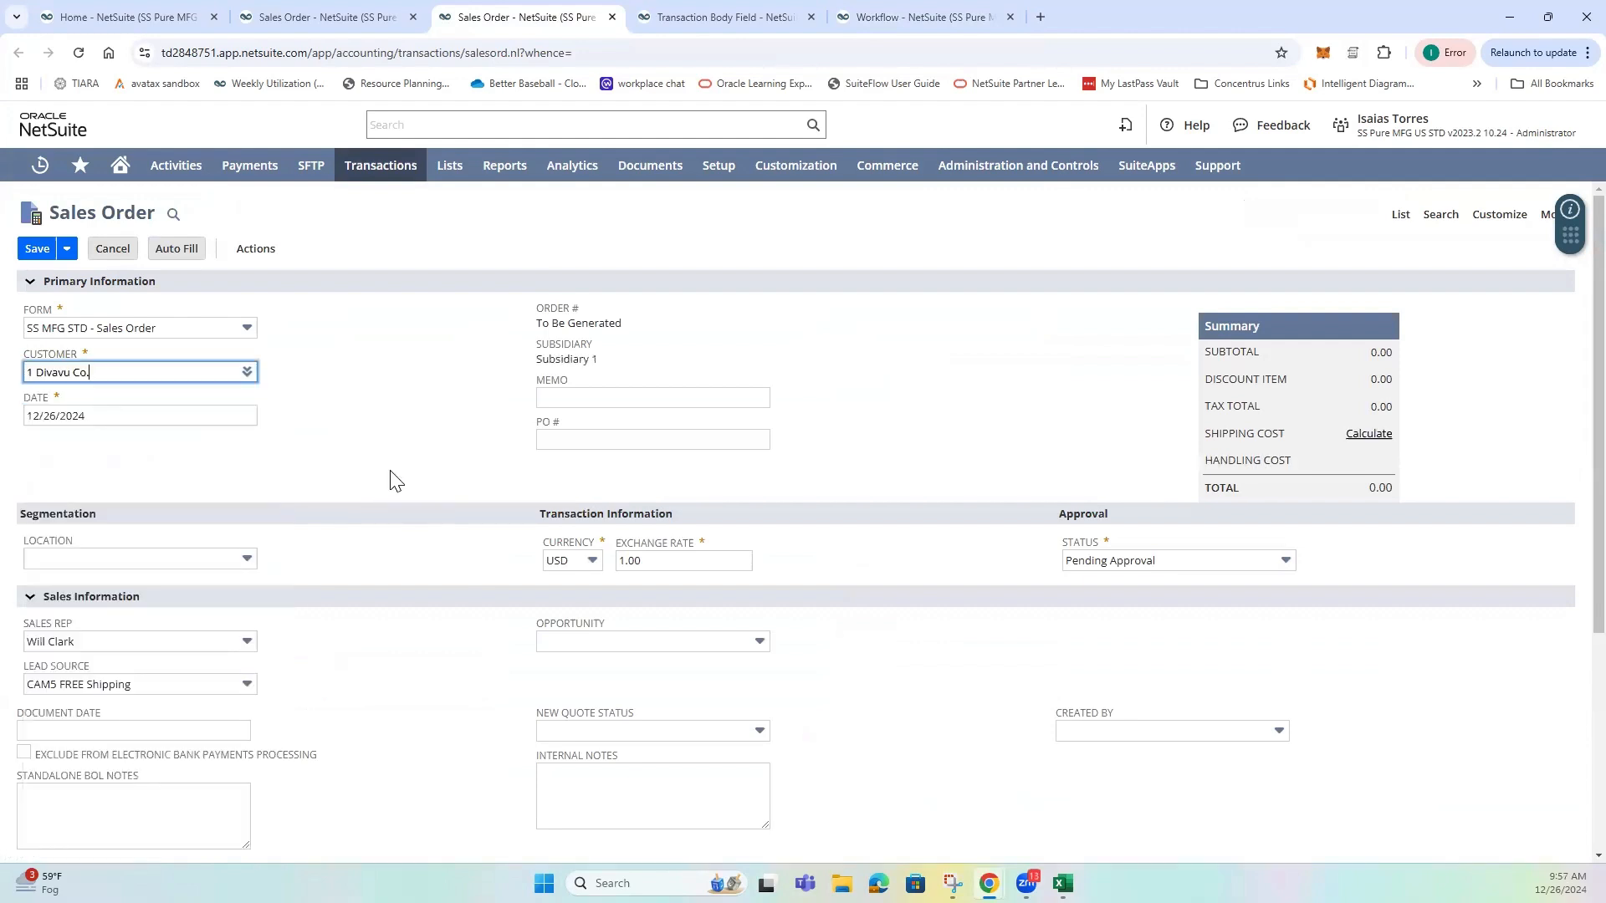
pyautogui.click(1139, 560)
pyautogui.click(1142, 615)
pyautogui.click(385, 535)
# Add the ASS_Bike Break Lights item as a line on the sales order.
pyautogui.scroll(-4, 376, 543)
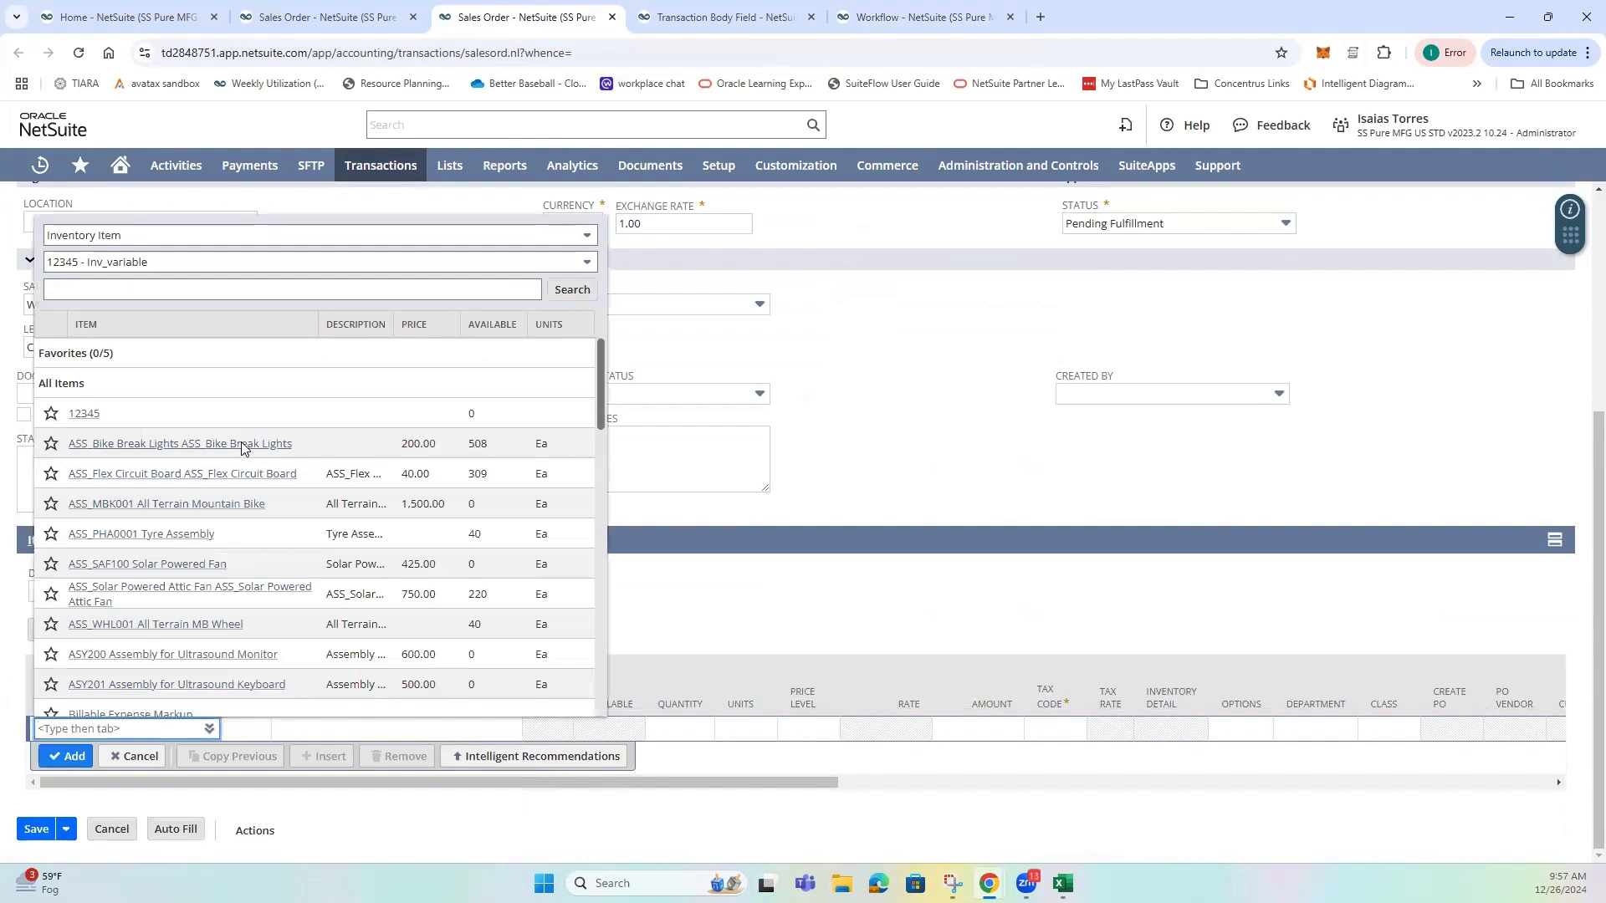
pyautogui.click(241, 442)
pyautogui.click(67, 756)
pyautogui.click(950, 178)
# Set the shipping cost of the sales order to 0.
pyautogui.click(180, 541)
pyautogui.click(110, 803)
pyautogui.tripleClick(110, 804)
pyautogui.write('0')
pyautogui.click(450, 751)
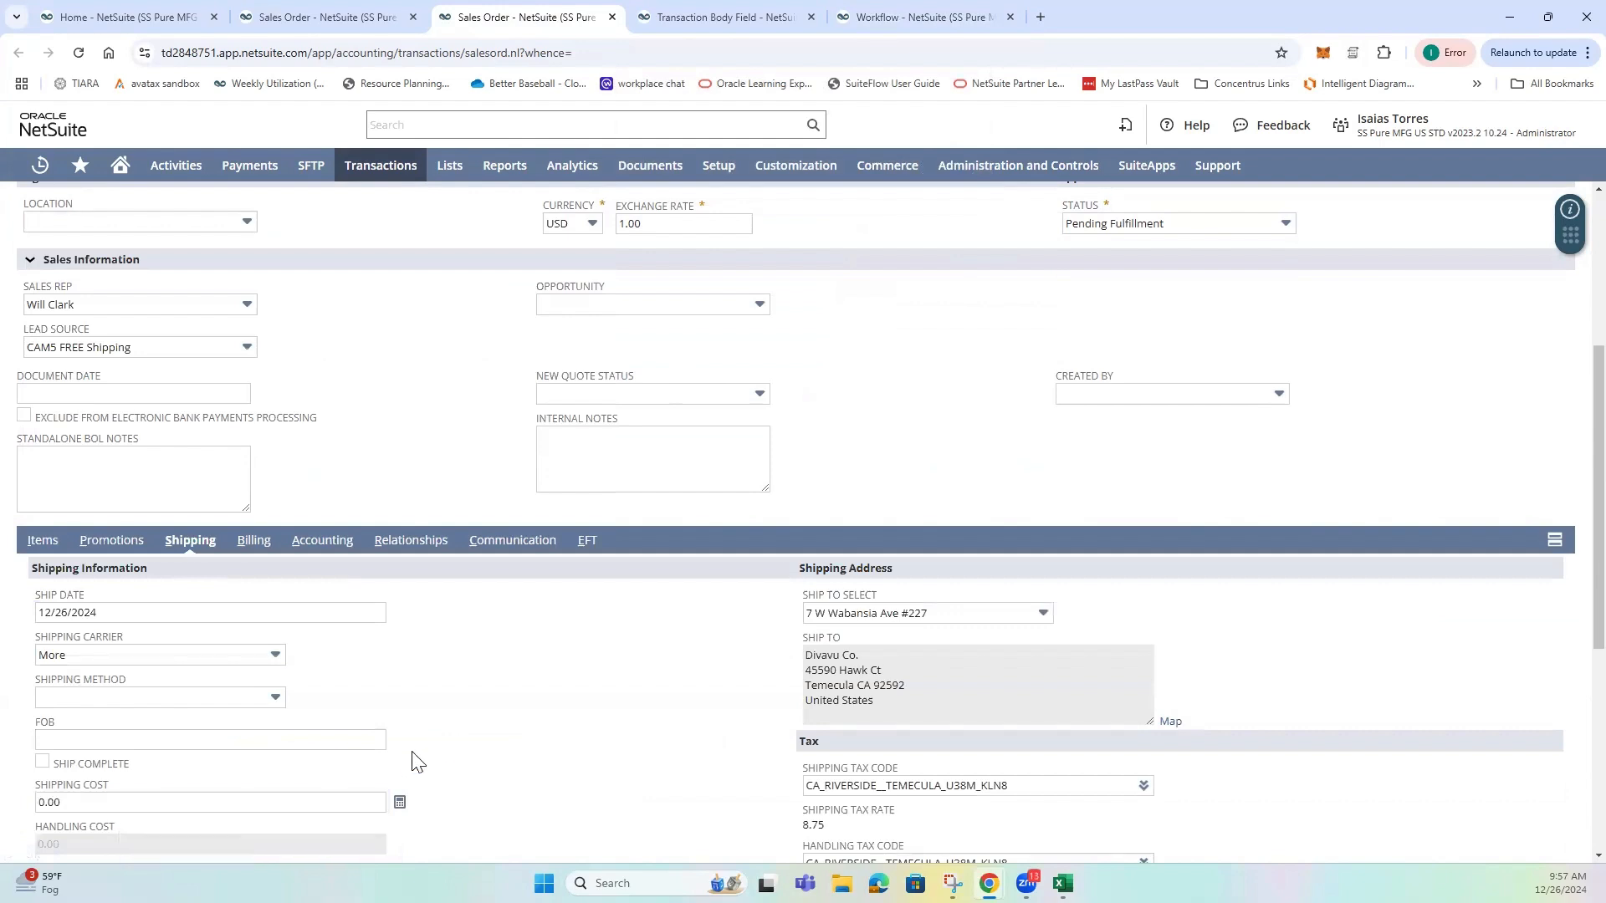
# Check the sales order's shipping details, return to its item lines and save the order.
pyautogui.scroll(-3, 450, 750)
pyautogui.scroll(-2, 141, 780)
pyautogui.scroll(2, 982, 331)
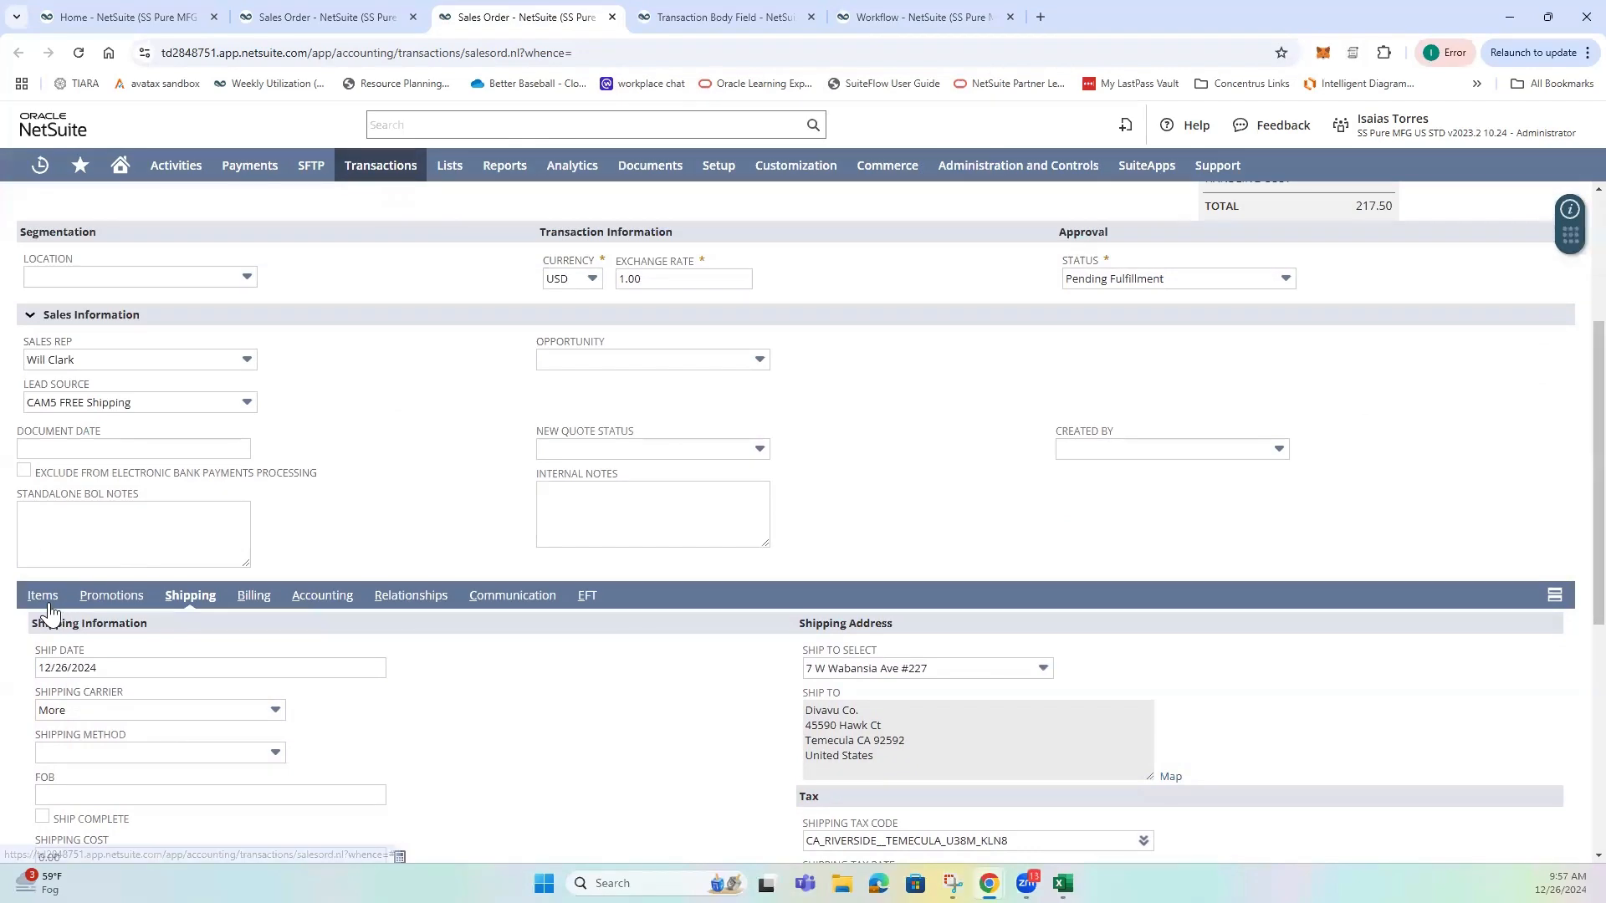
pyautogui.click(47, 603)
pyautogui.scroll(-1, 33, 844)
pyautogui.click(33, 836)
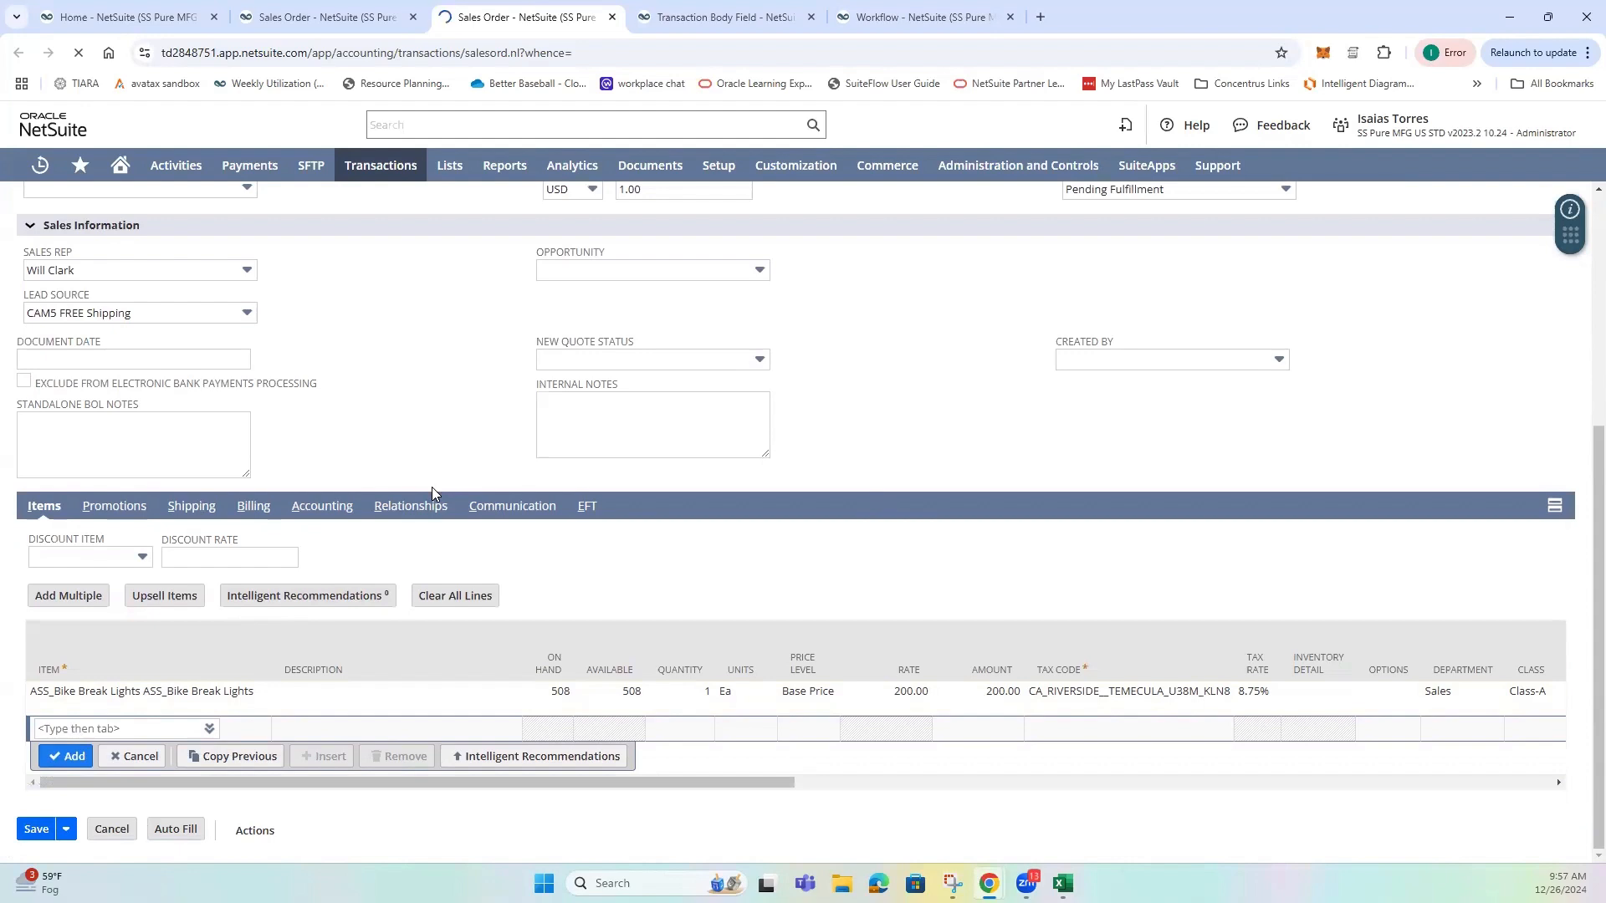
# Examine the new sales order's Created By field, system notes and workflow history.
pyautogui.scroll(-3, 807, 633)
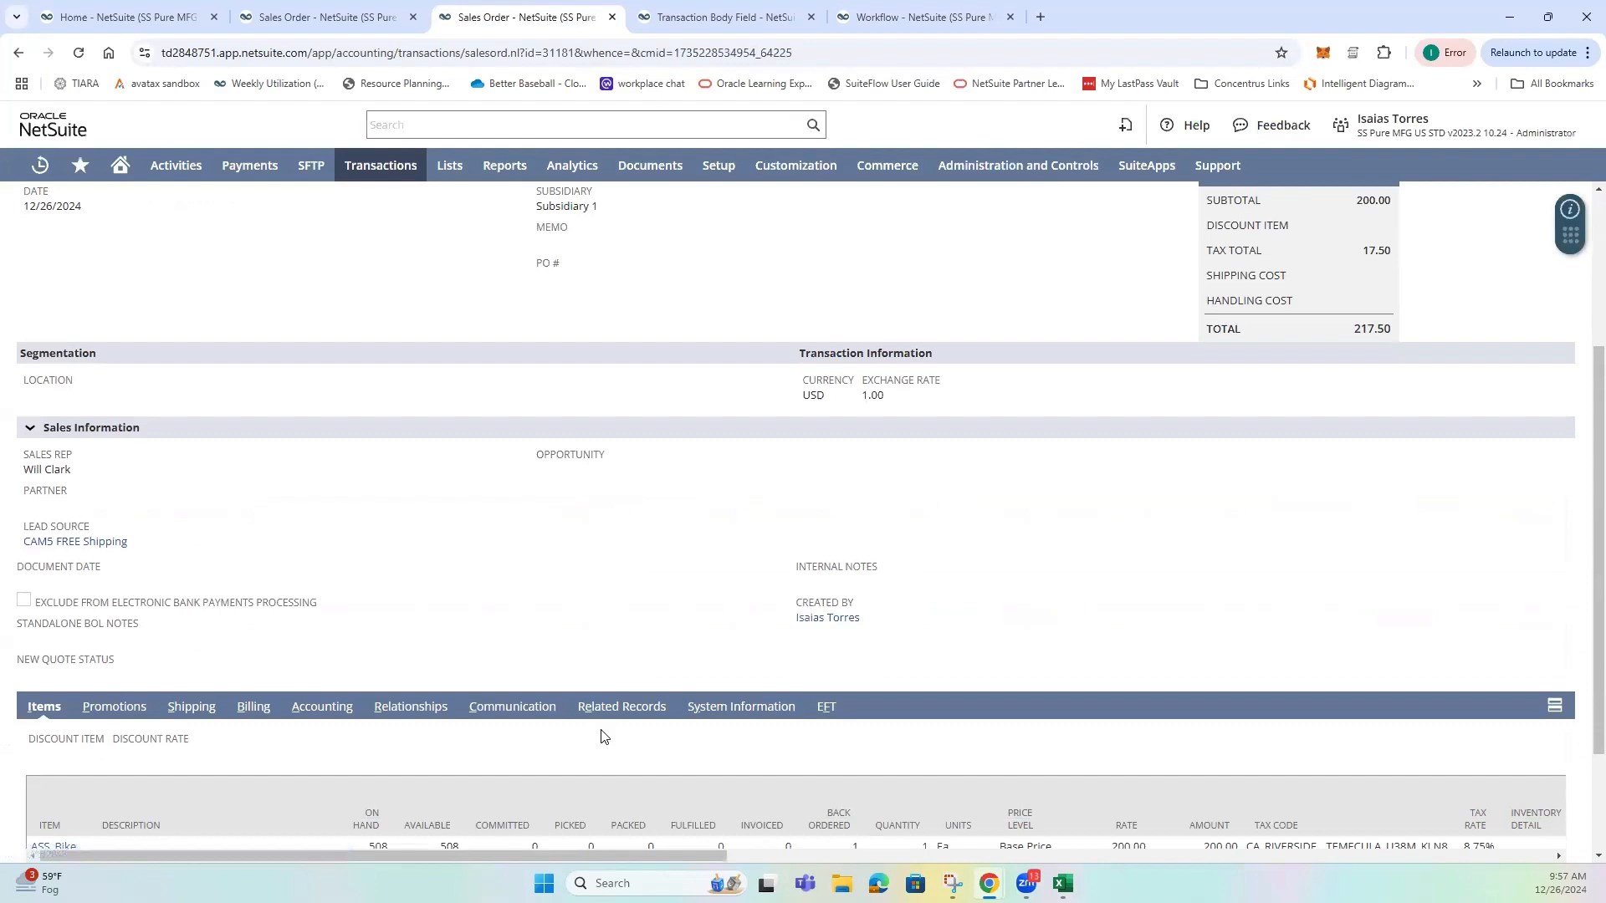
pyautogui.click(757, 708)
pyautogui.scroll(-2, 336, 621)
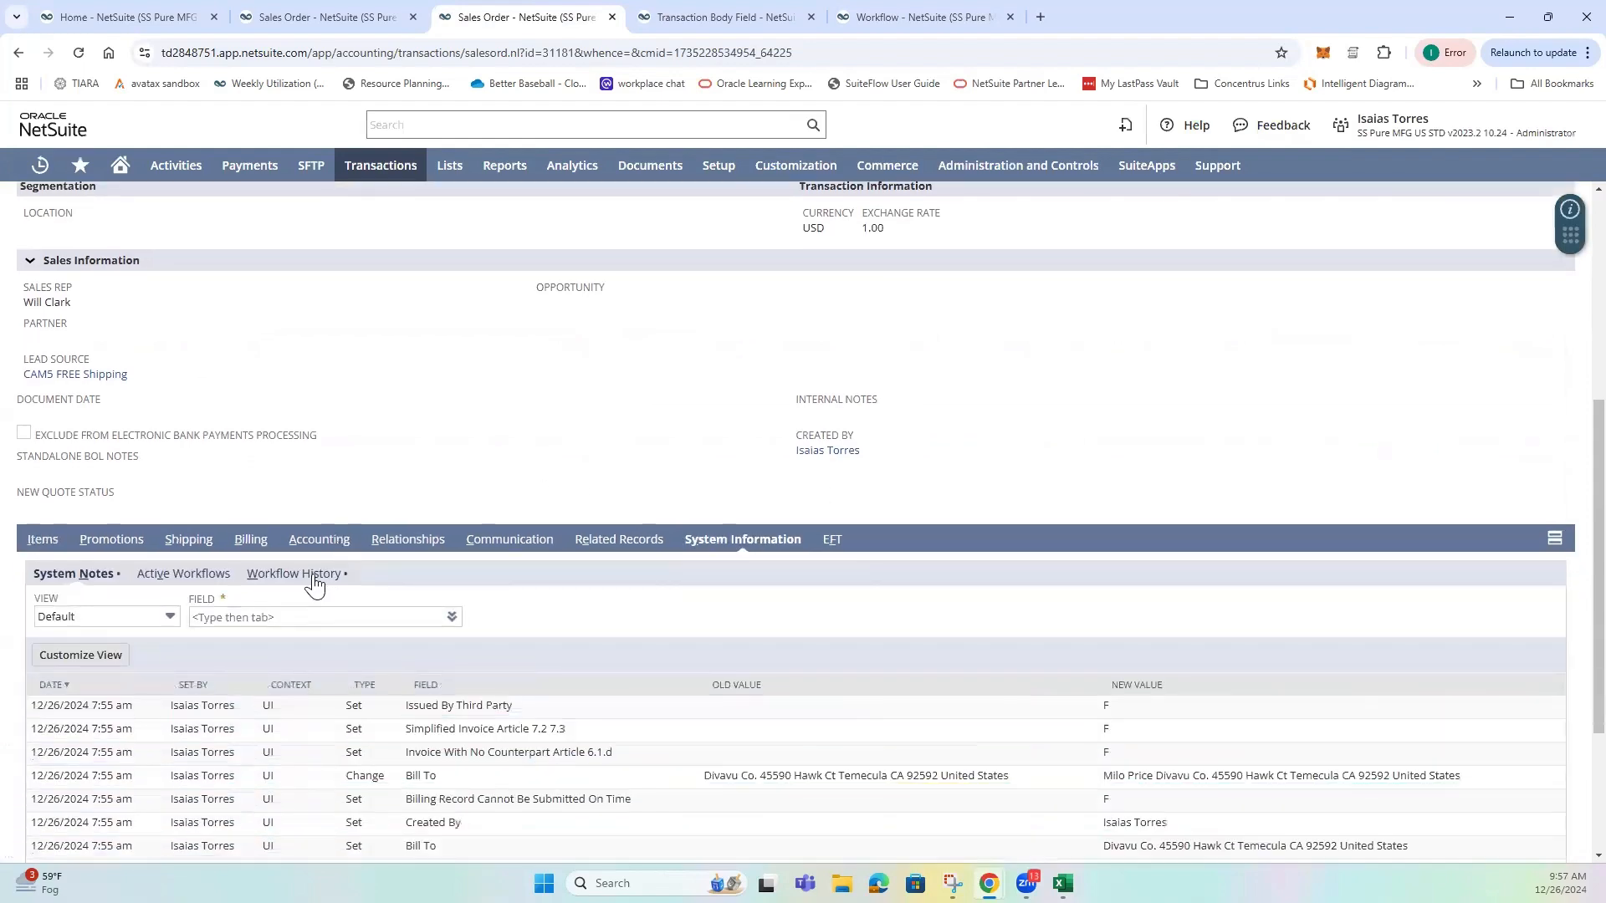
pyautogui.click(314, 585)
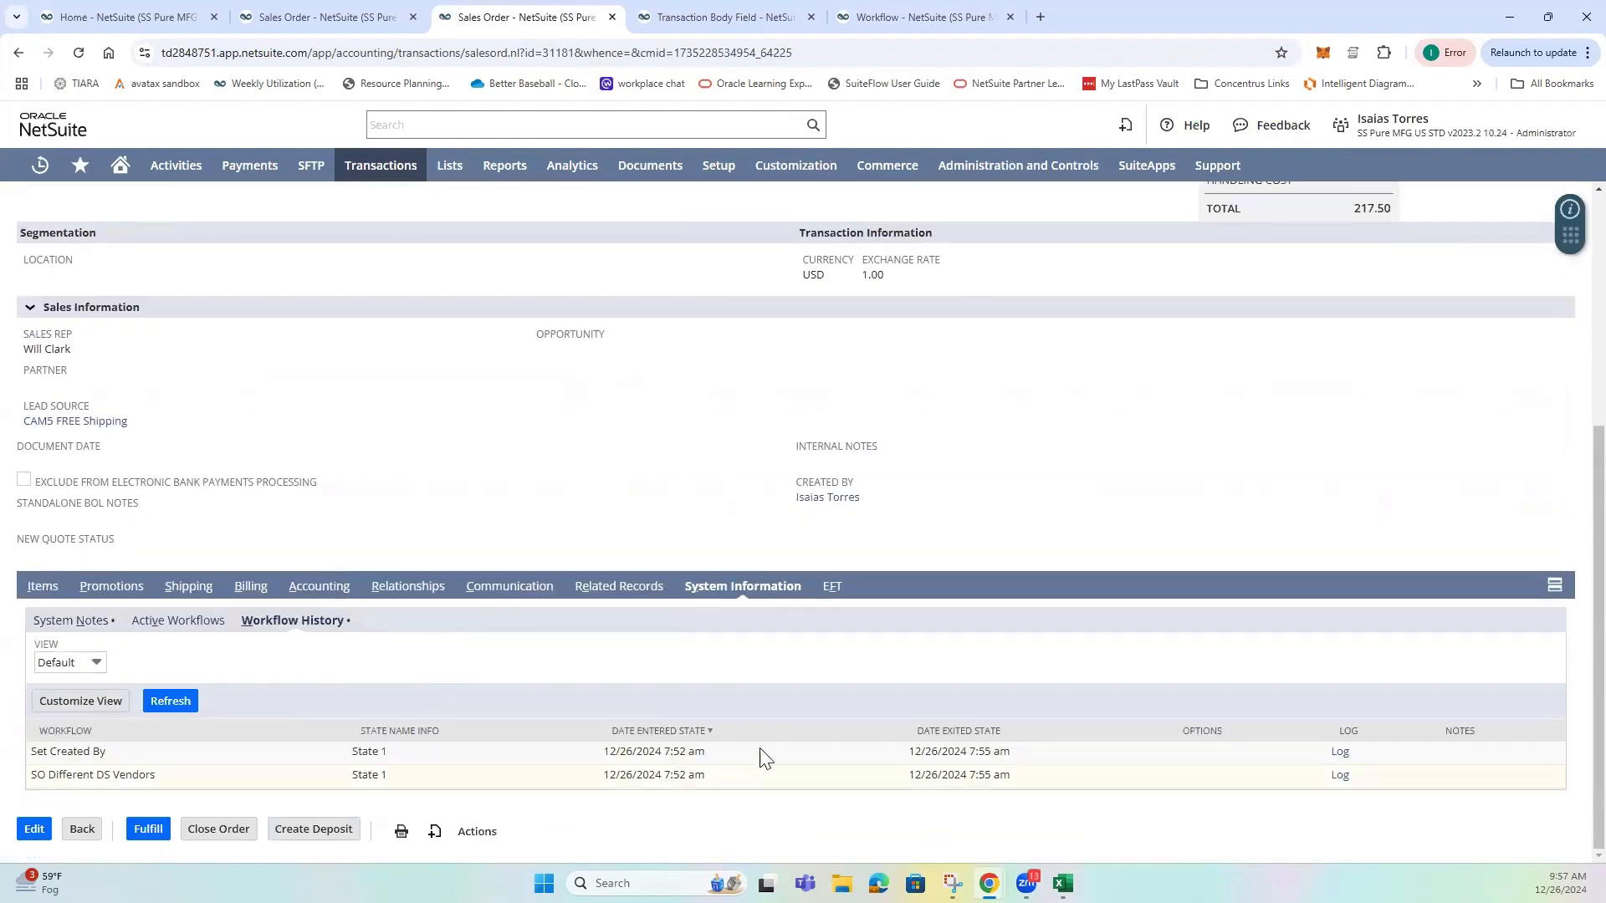
# Switch to the earlier sales order with memo "test" and examine its Created By field, system notes and workflow history.
pyautogui.click(326, 17)
pyautogui.scroll(5, 587, 410)
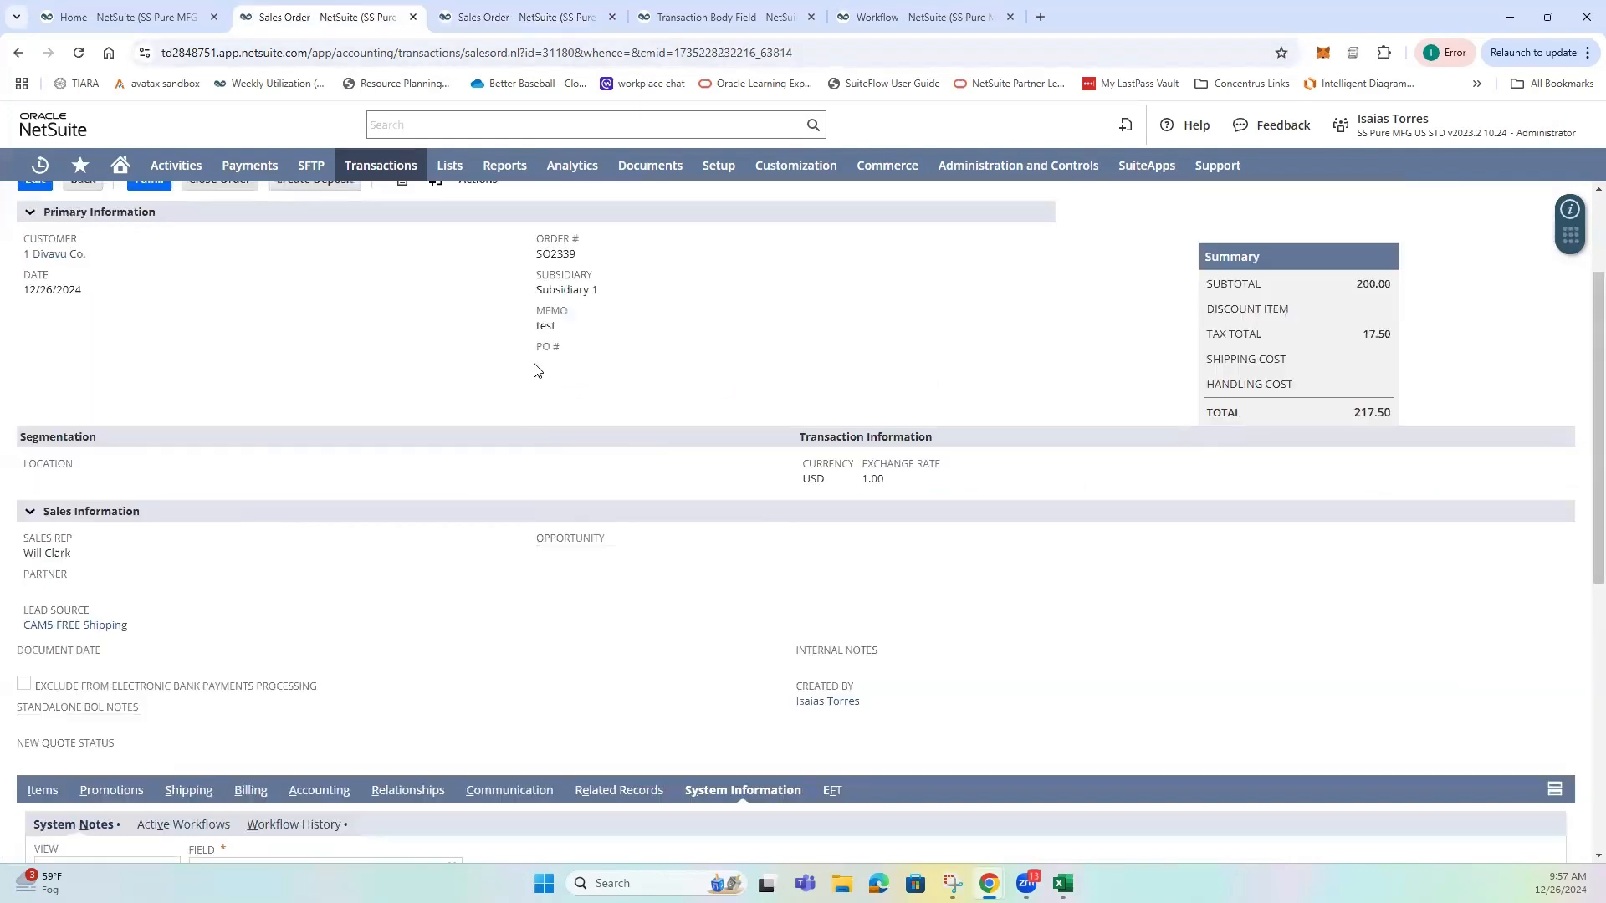
pyautogui.scroll(-4, 588, 410)
pyautogui.scroll(-1, 588, 410)
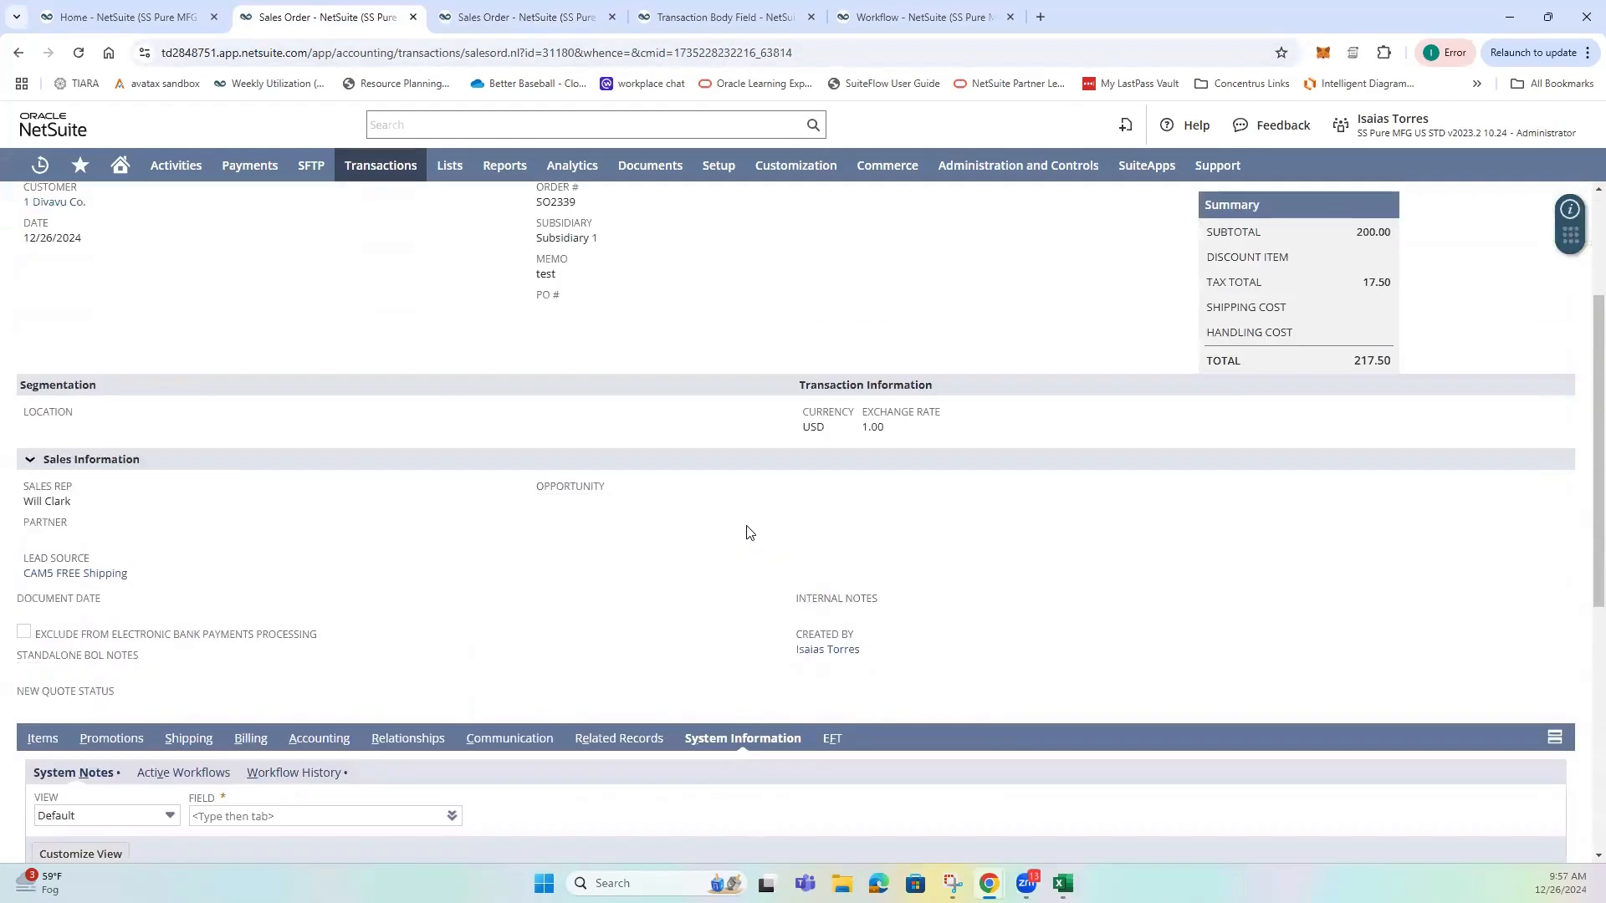
pyautogui.scroll(-2, 590, 631)
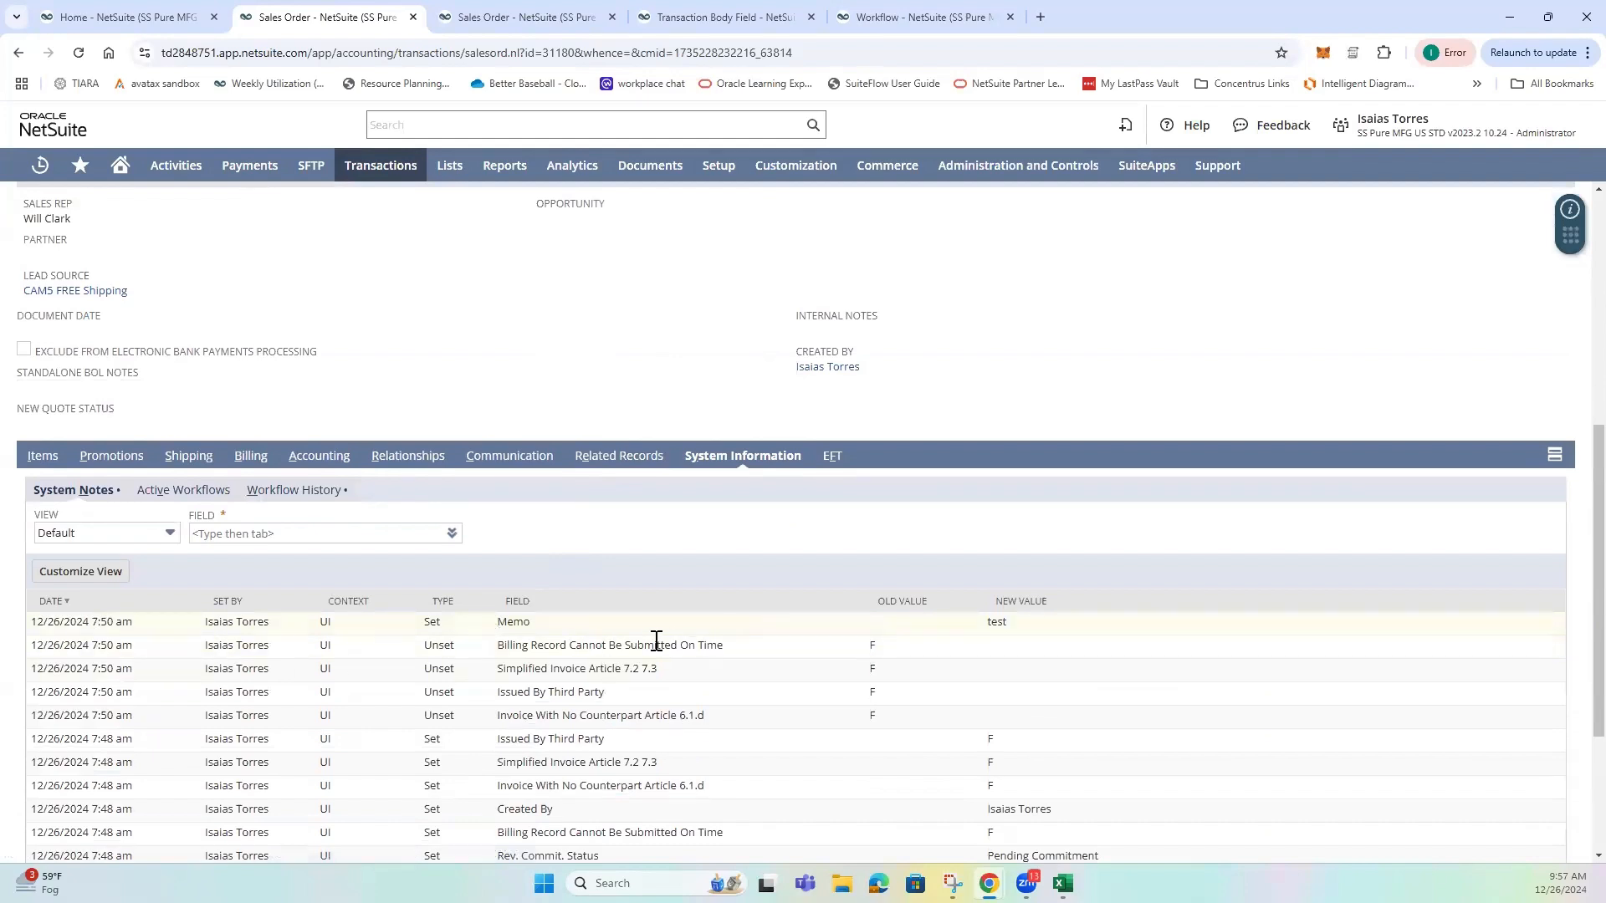
pyautogui.click(304, 489)
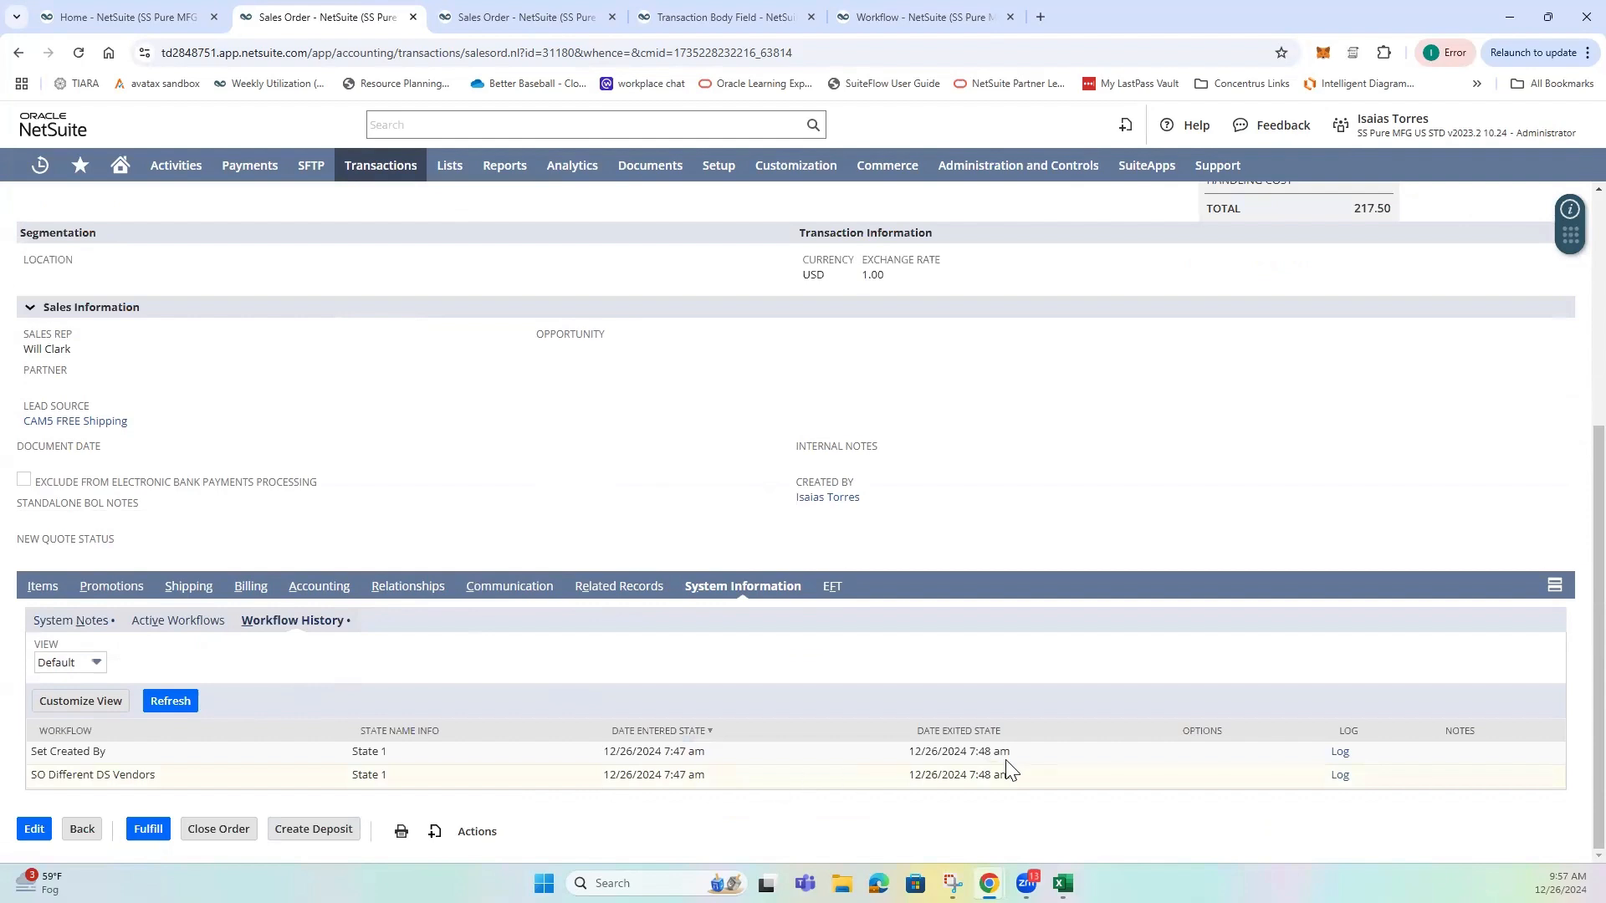
# Return to the earlier sales order's system notes and compare the record creation time with its other entries.
pyautogui.click(84, 622)
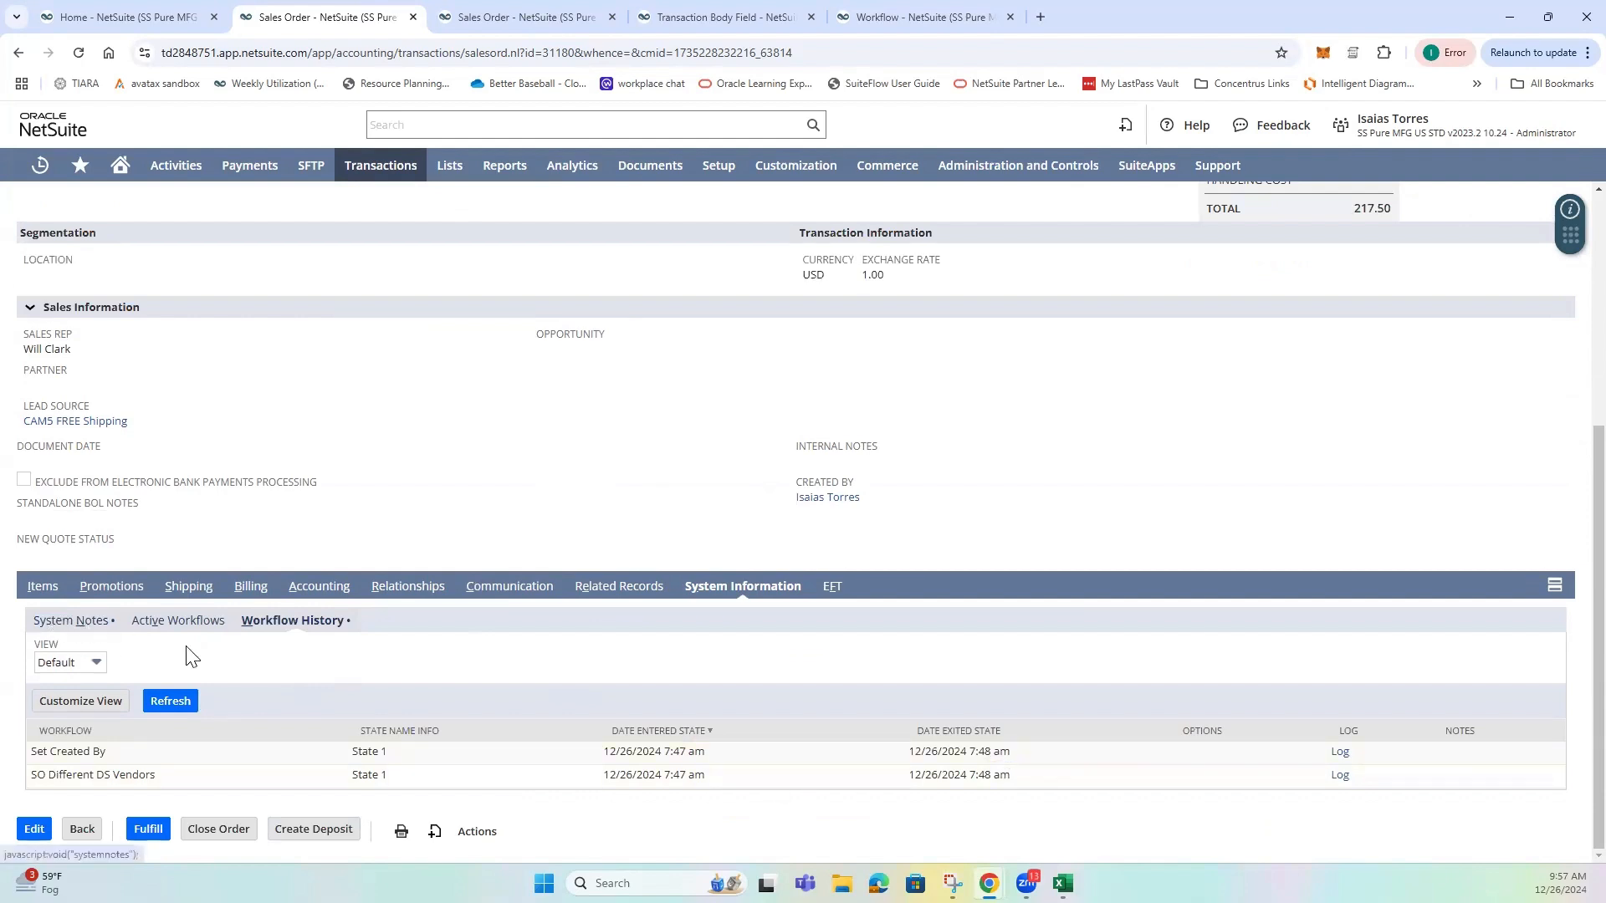
pyautogui.scroll(-3, 134, 761)
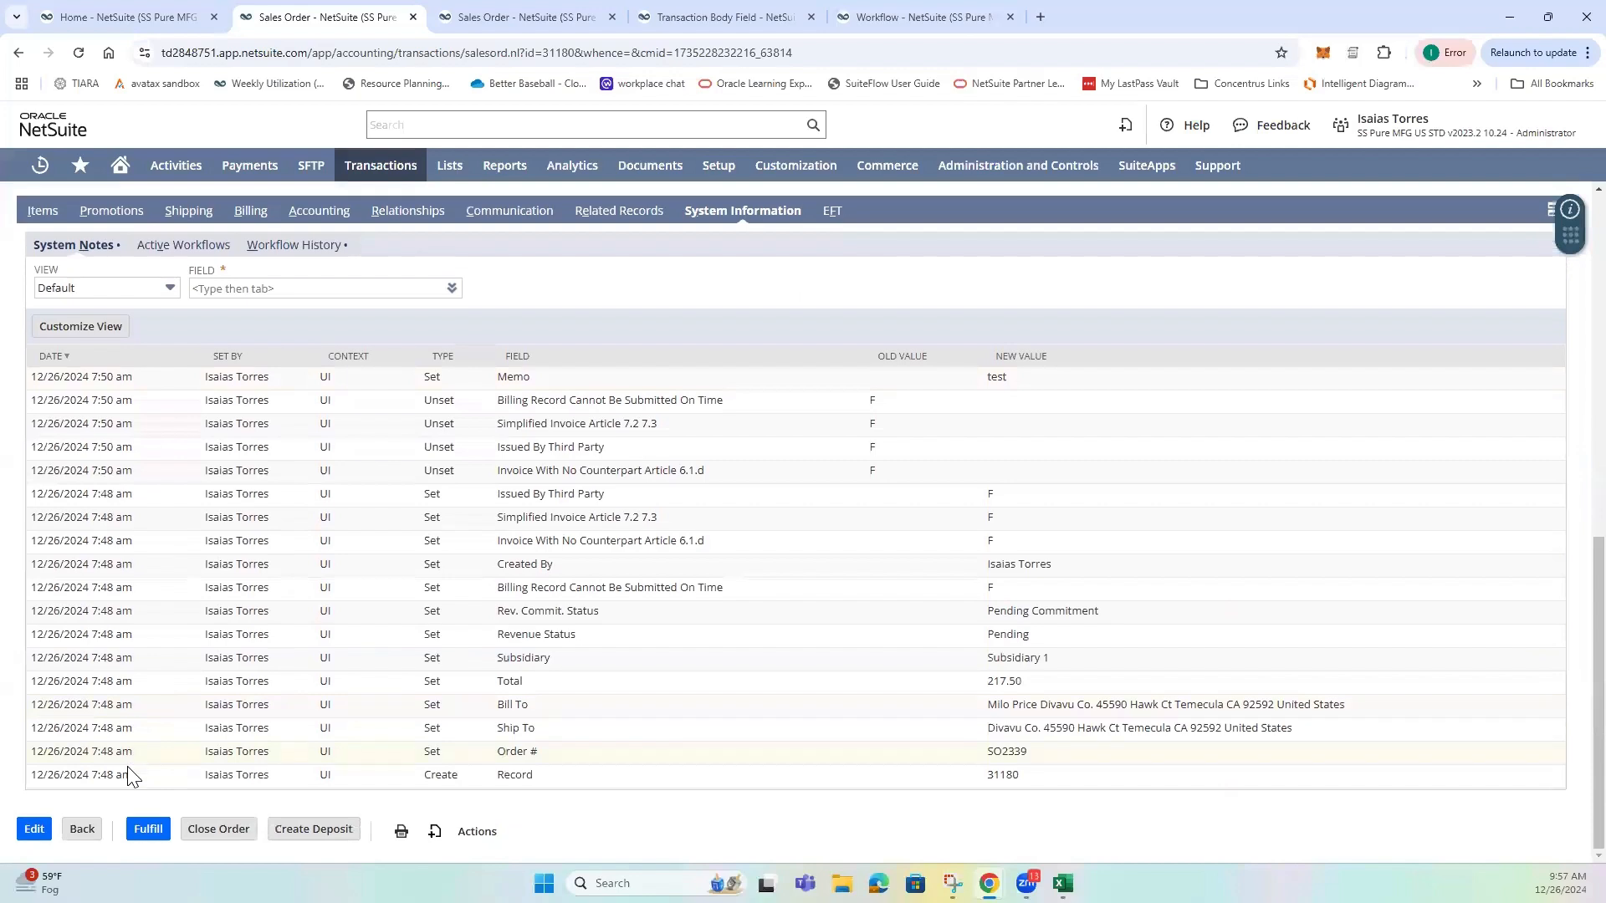
pyautogui.scroll(1, 128, 766)
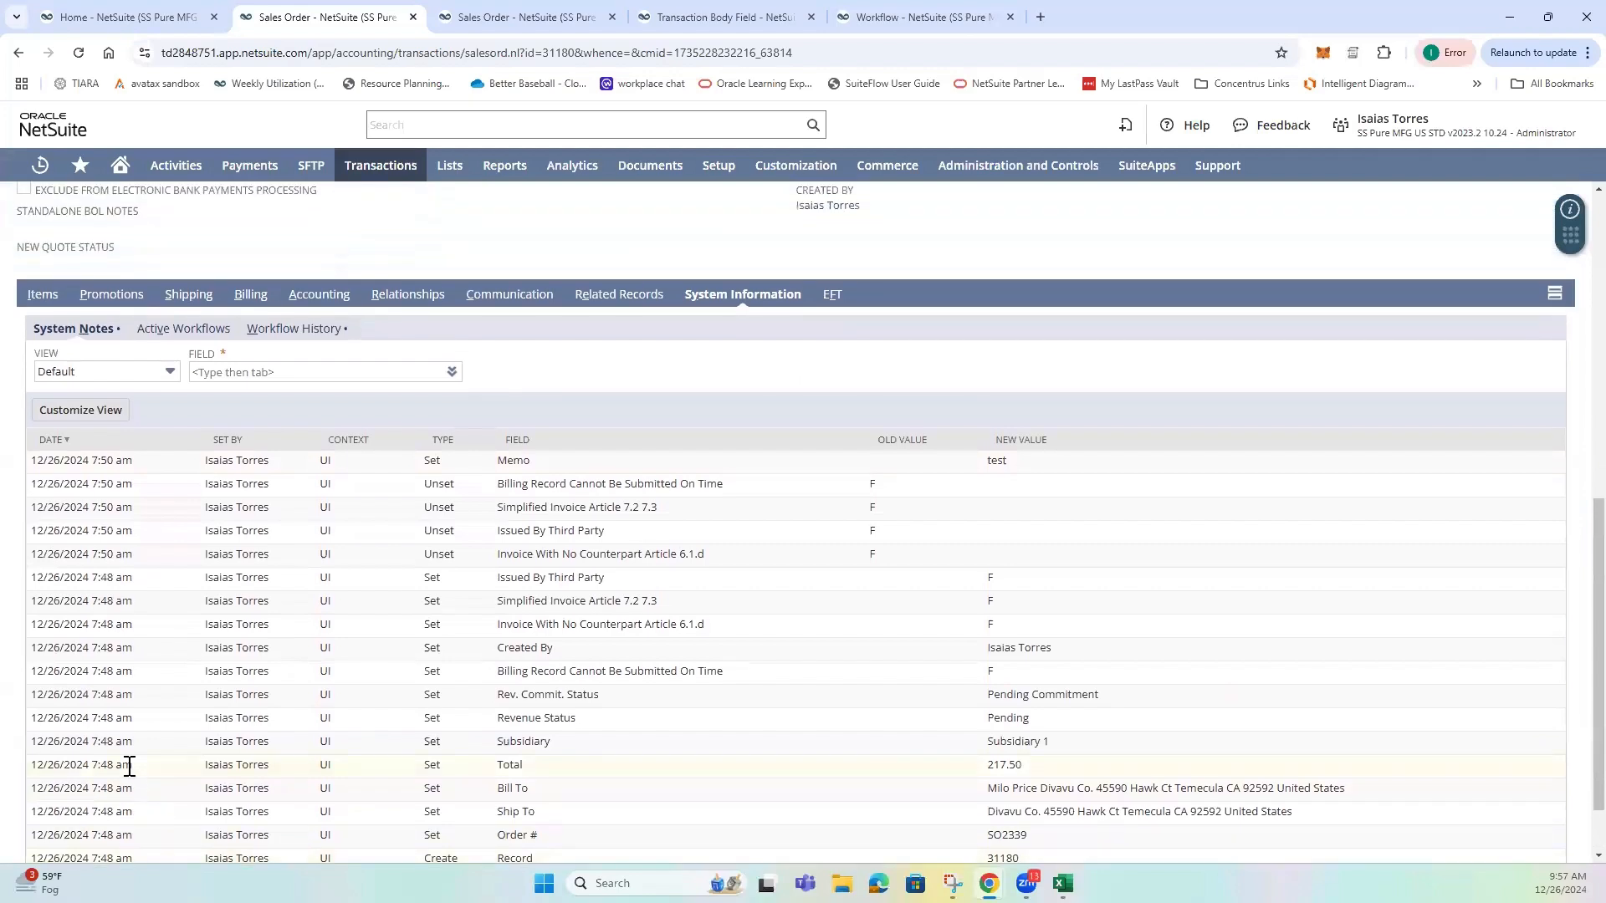
# Compare the creation time in the earlier sales order's system notes with the exit time of the Set Created By workflow in its workflow history.
pyautogui.scroll(1, 130, 766)
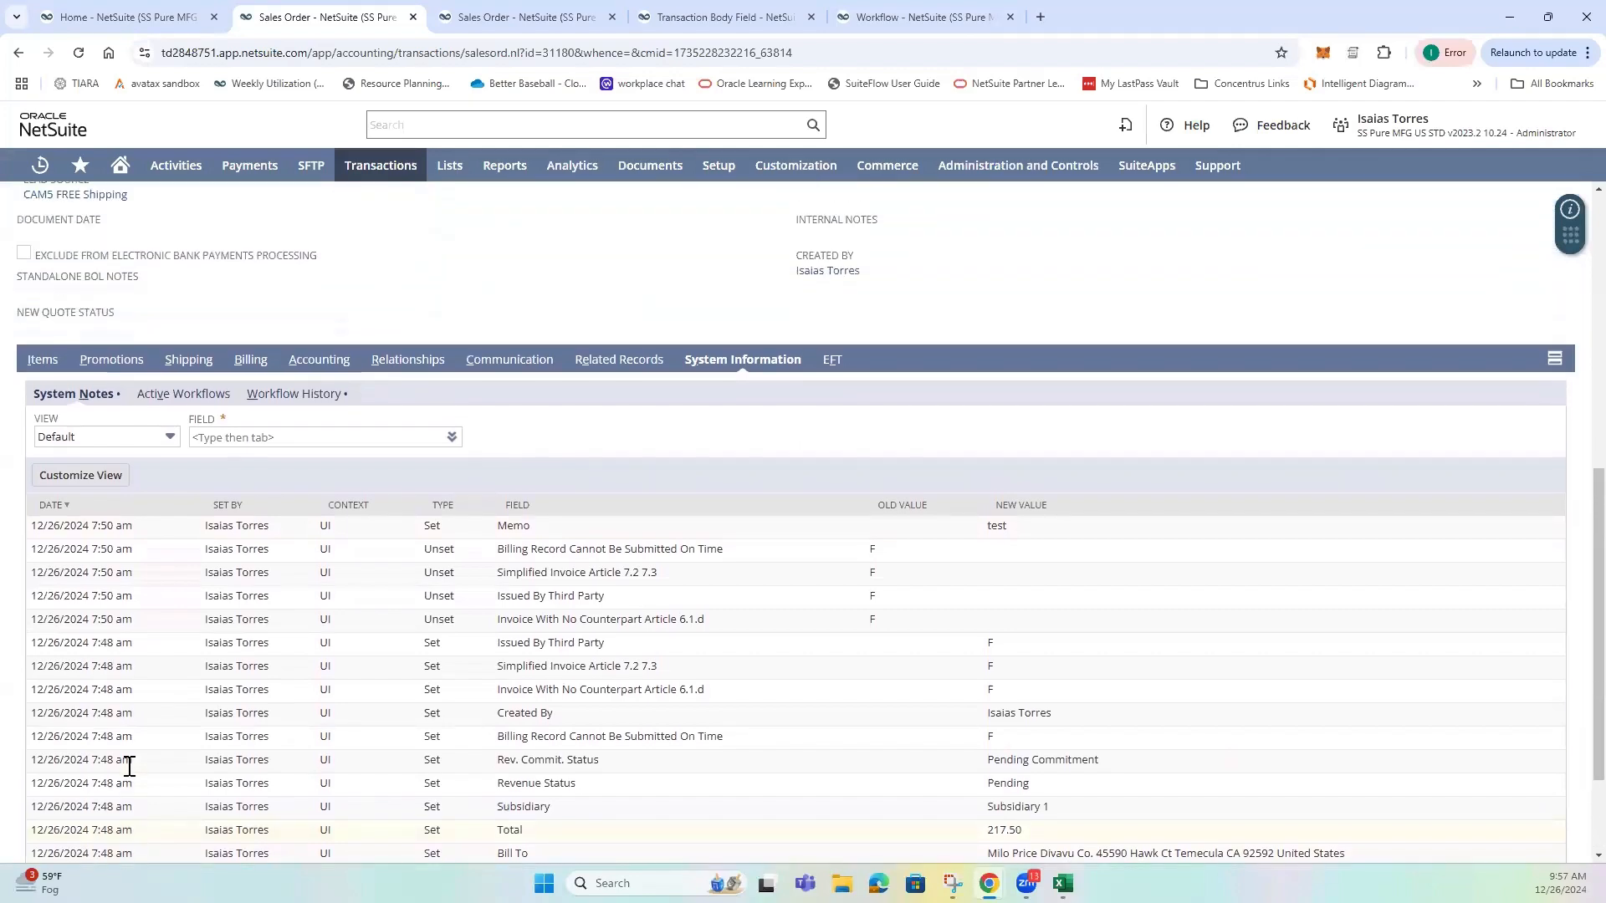
pyautogui.doubleClick(88, 661)
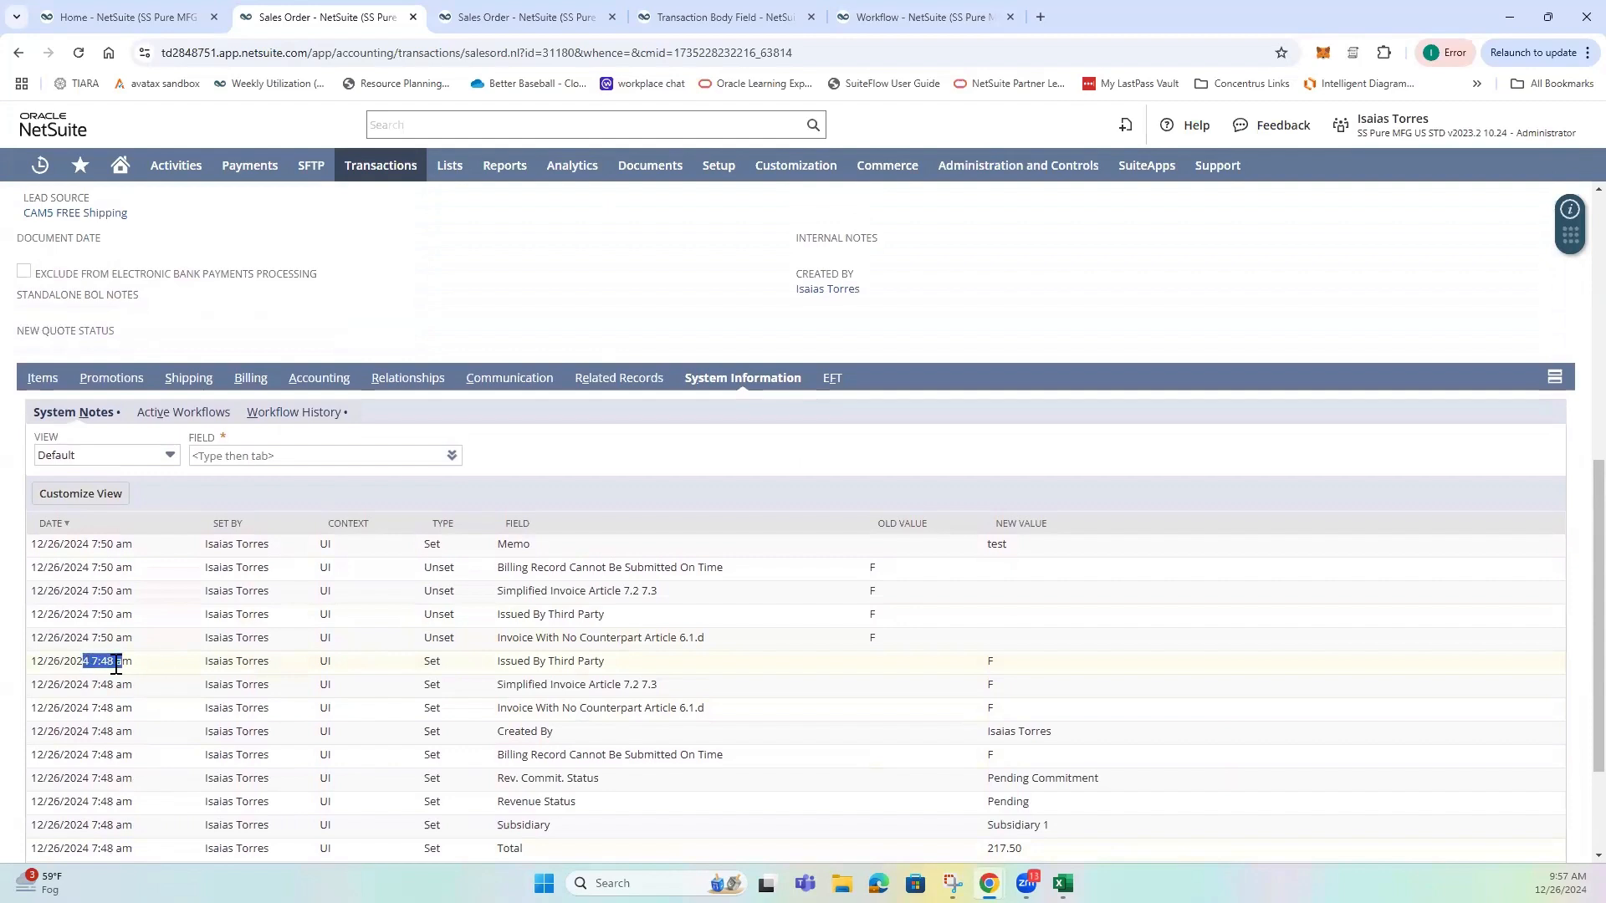
pyautogui.click(295, 412)
pyautogui.moveTo(998, 752); pyautogui.dragTo(934, 753)
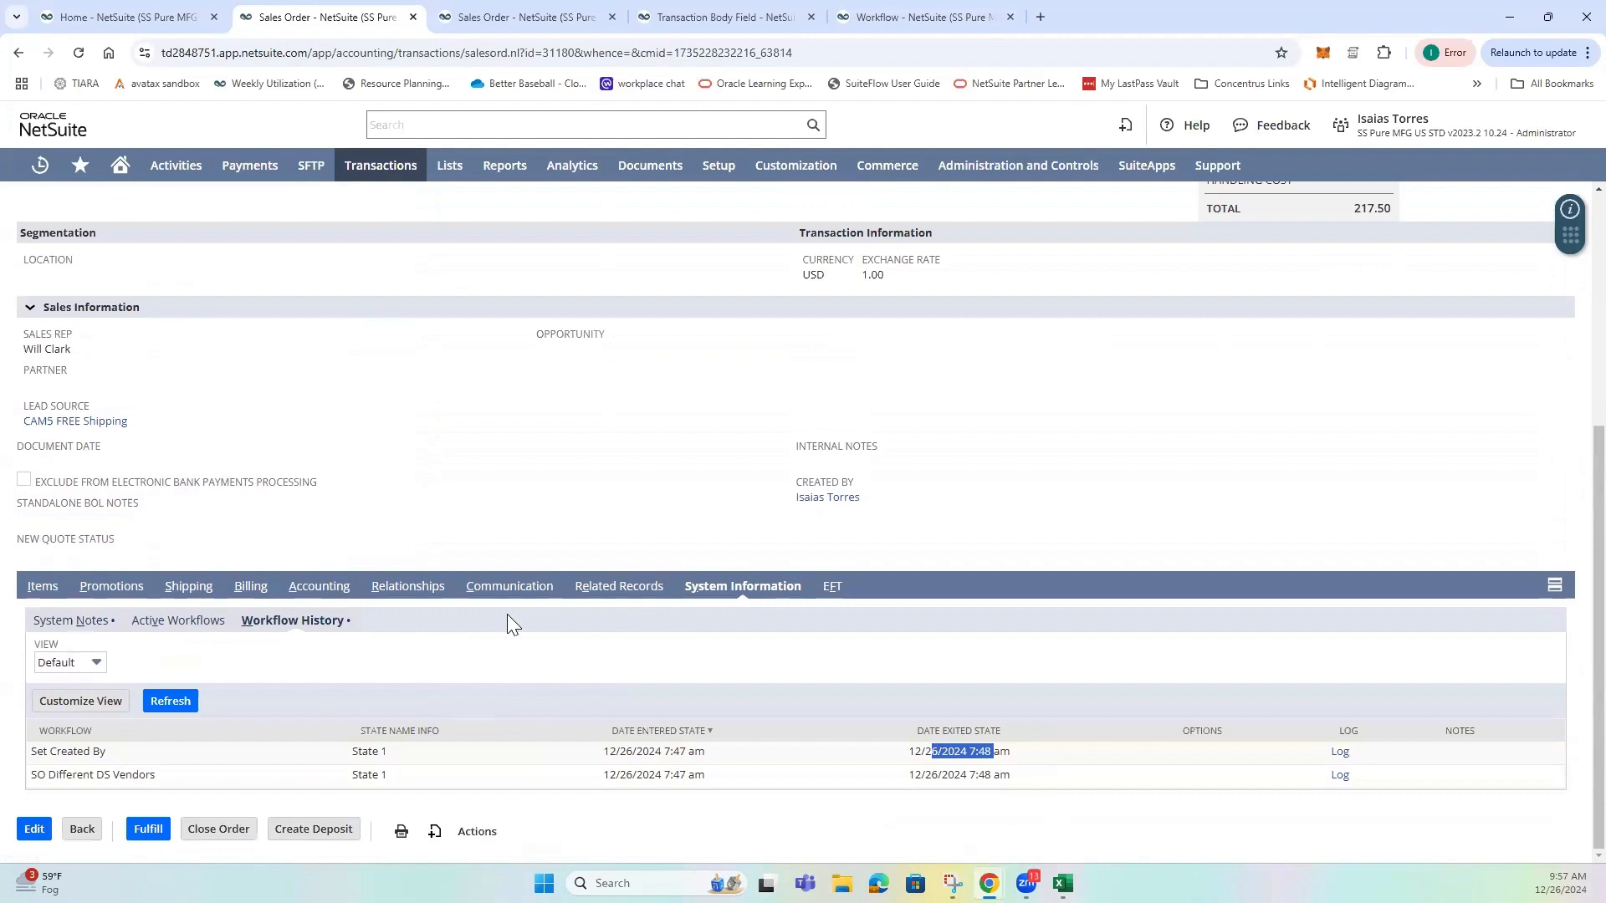
# Examine the Memo edit in the system notes, then check it against the order's workflow history, Created By field and primary information.
pyautogui.click(92, 619)
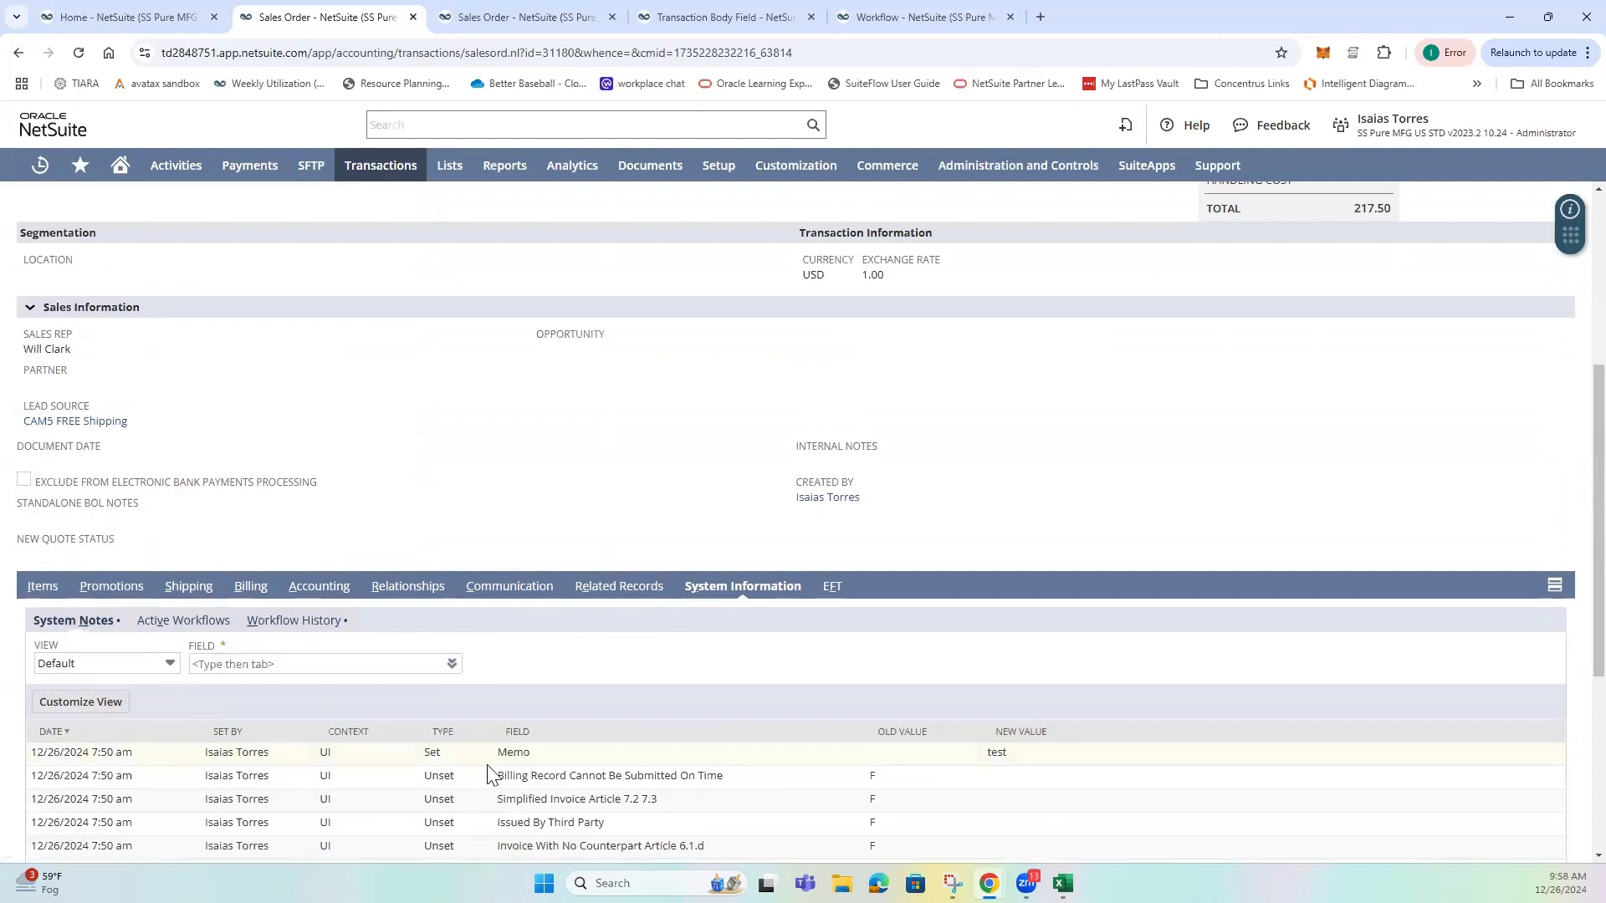
pyautogui.moveTo(532, 754); pyautogui.dragTo(490, 754)
pyautogui.scroll(3, 779, 724)
pyautogui.scroll(-4, 586, 456)
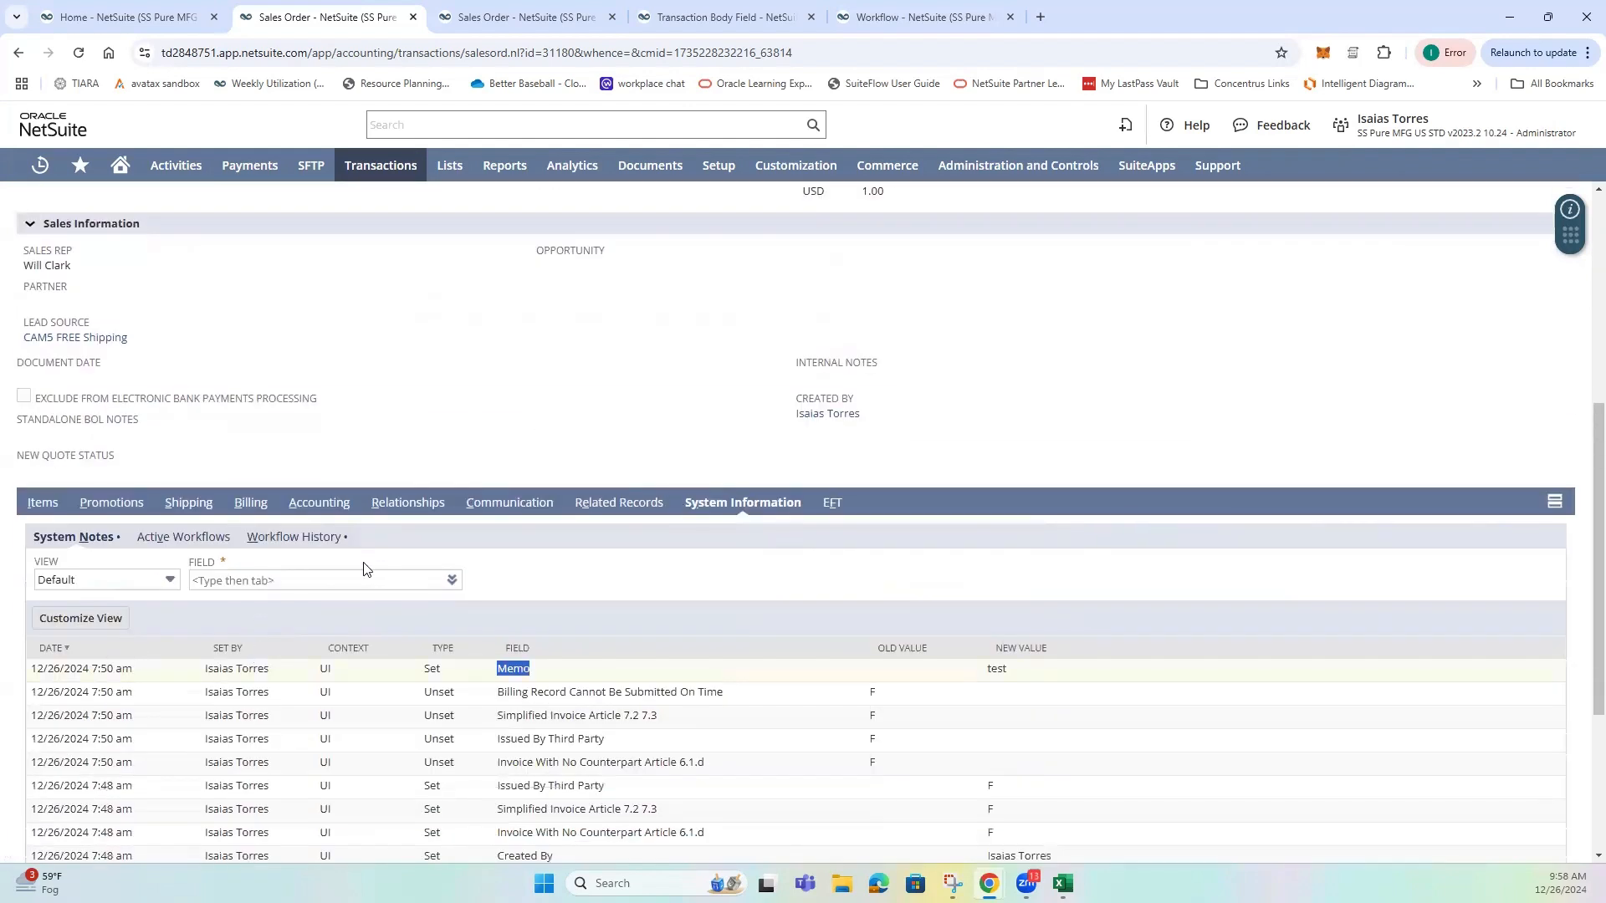
pyautogui.click(321, 545)
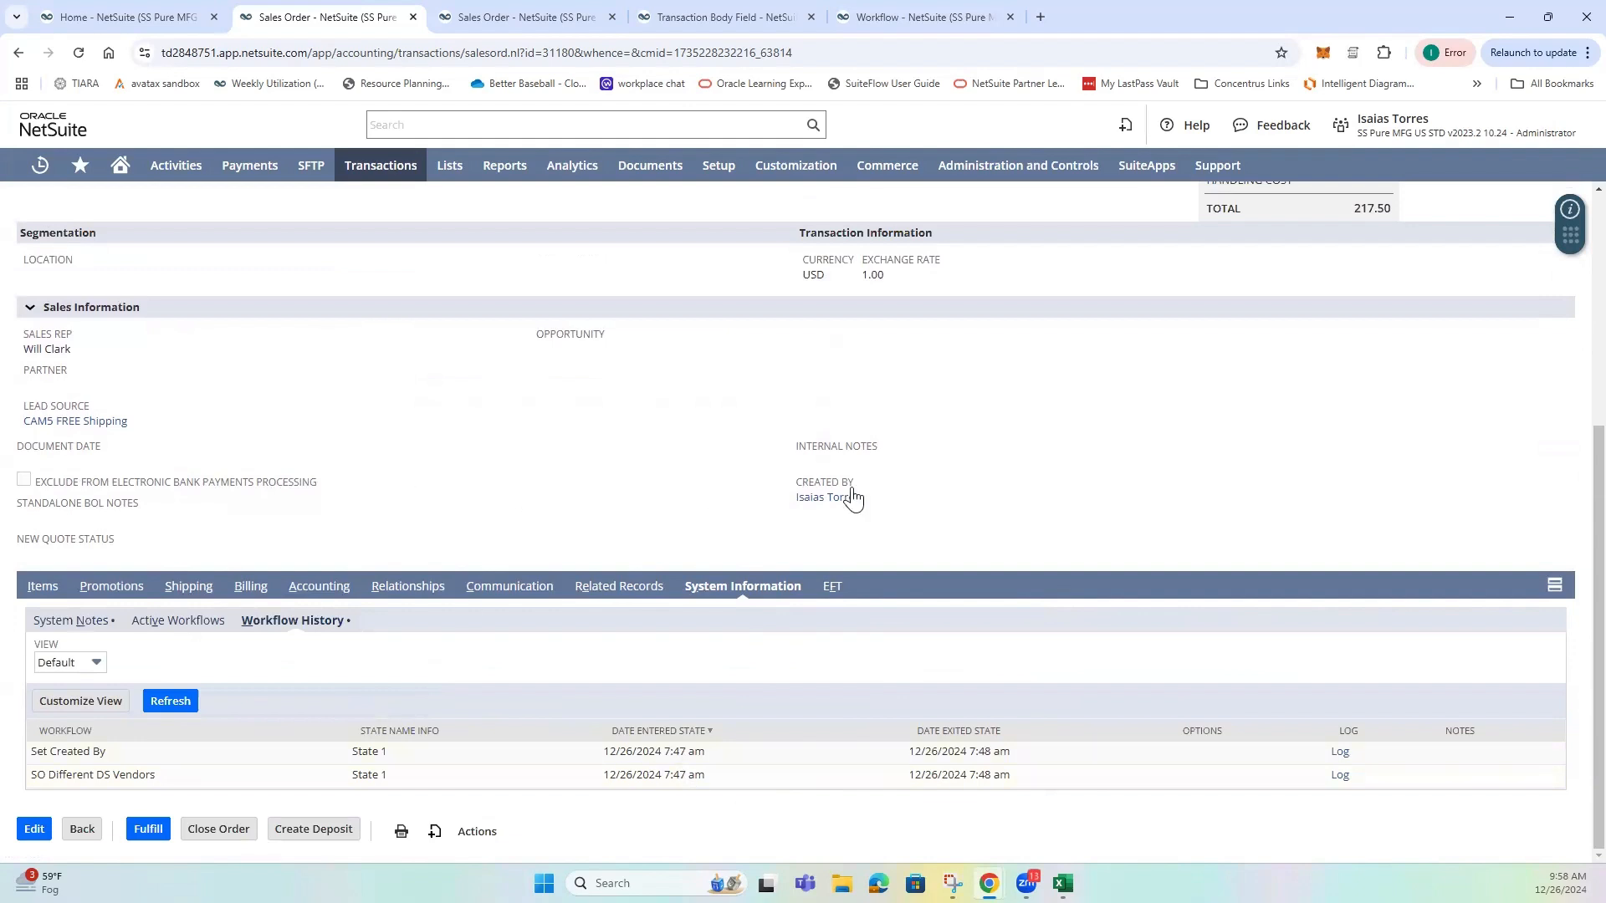
pyautogui.scroll(3, 673, 515)
pyautogui.scroll(1, 670, 530)
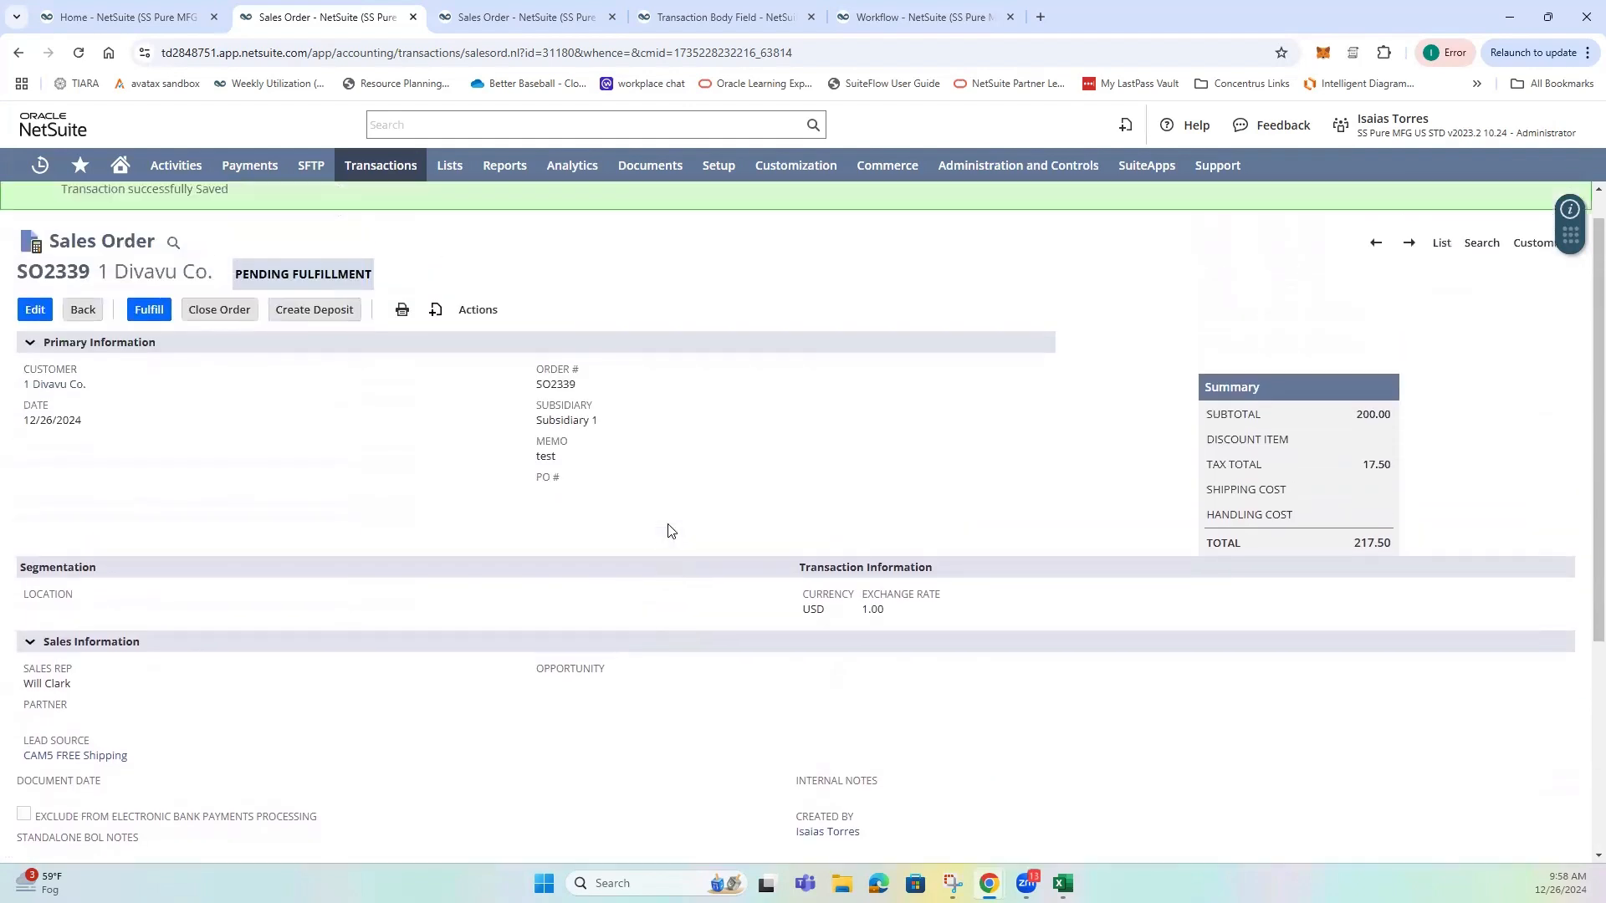